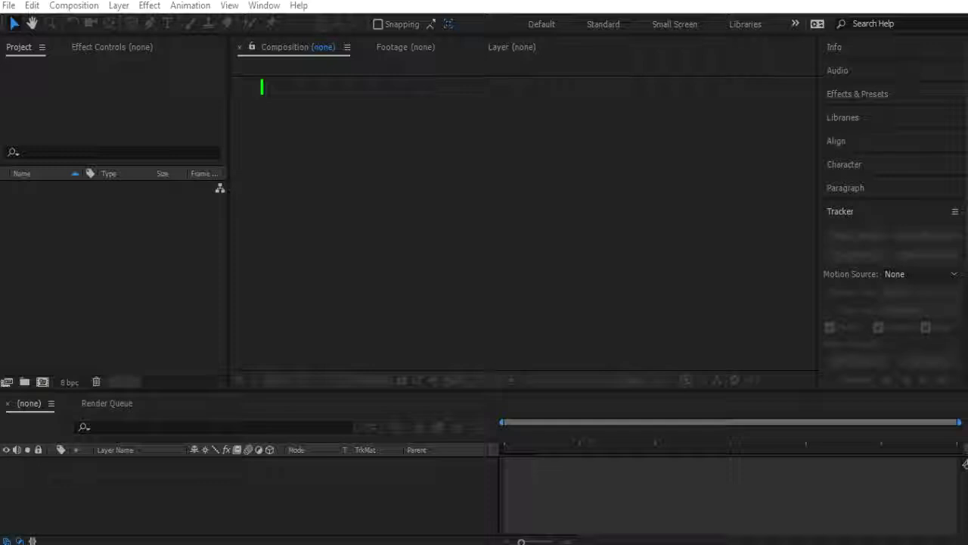
Import the footage files Astroid Inpact.wmv and main.mp4 from the Tutorial folder into the project
{"action": "key", "text": "ctrl+i"}
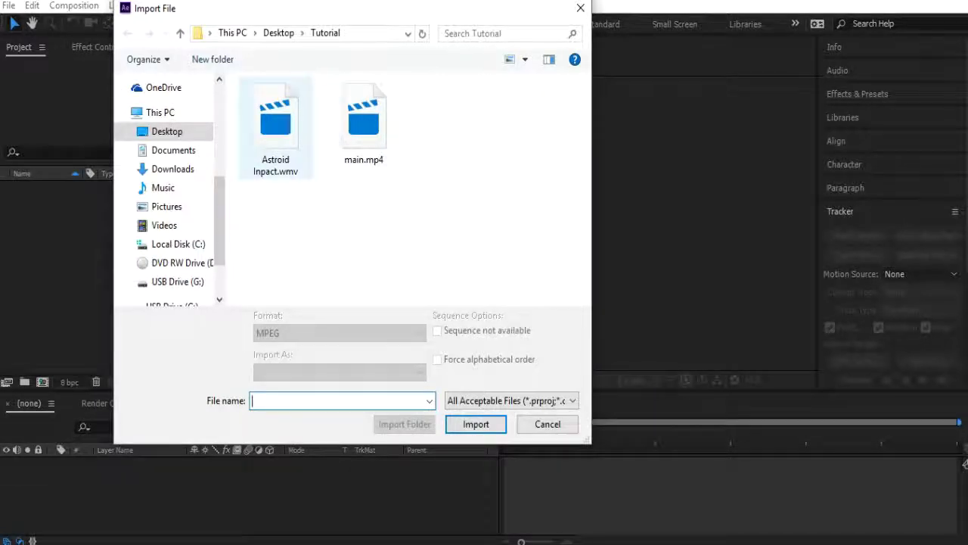
{"action": "left_click", "coordinate": [276, 127]}
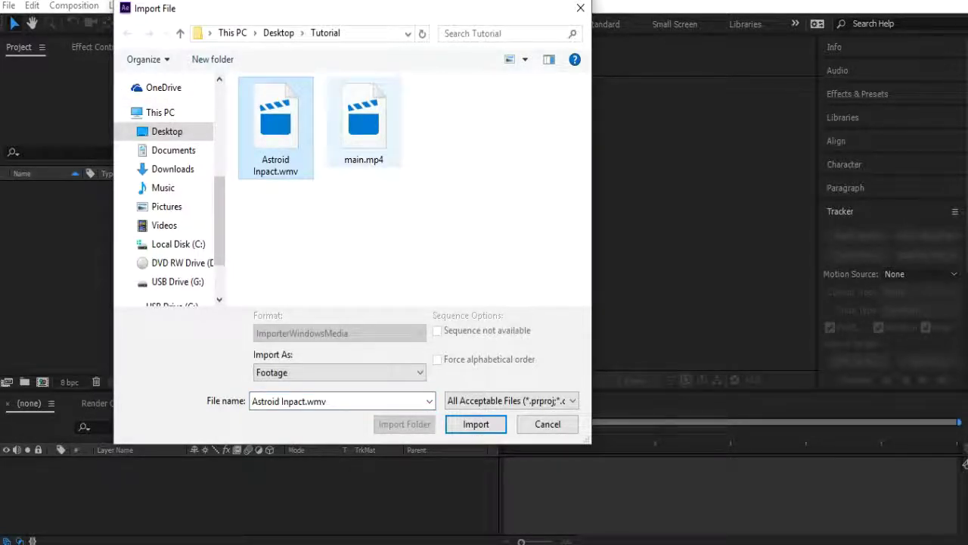
{"action": "left_click", "coordinate": [364, 124]}
{"action": "left_click_drag", "start_coordinate": [447, 144], "coordinate": [239, 77]}
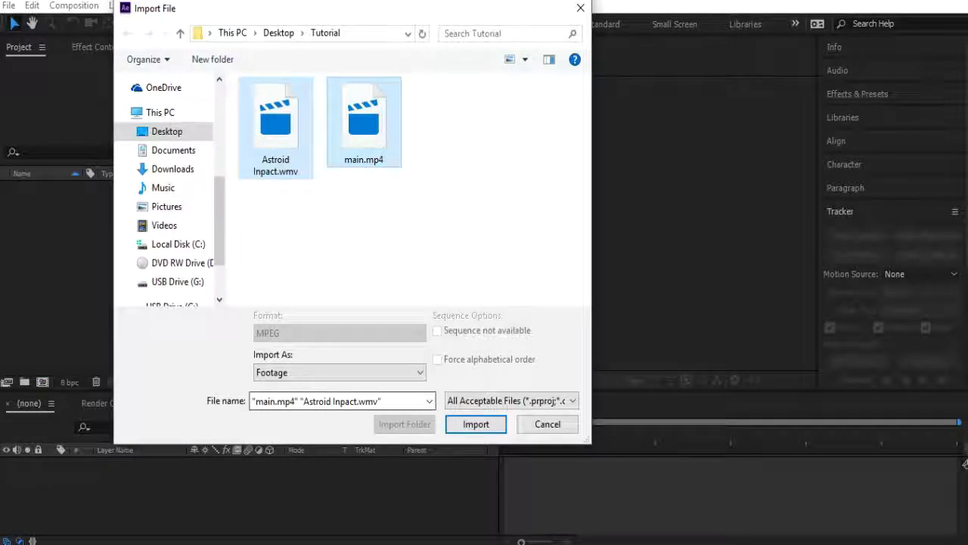
{"action": "left_click", "coordinate": [476, 424]}
{"action": "key", "text": "Return"}
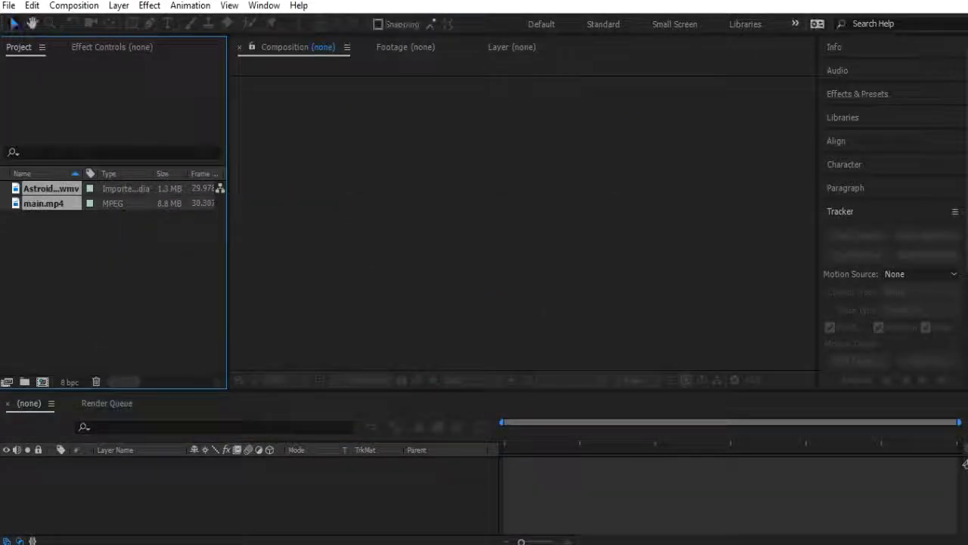
Check the two imported clips and create a new composition from main.mp4
{"action": "left_click", "coordinate": [106, 273]}
{"action": "left_click", "coordinate": [52, 188]}
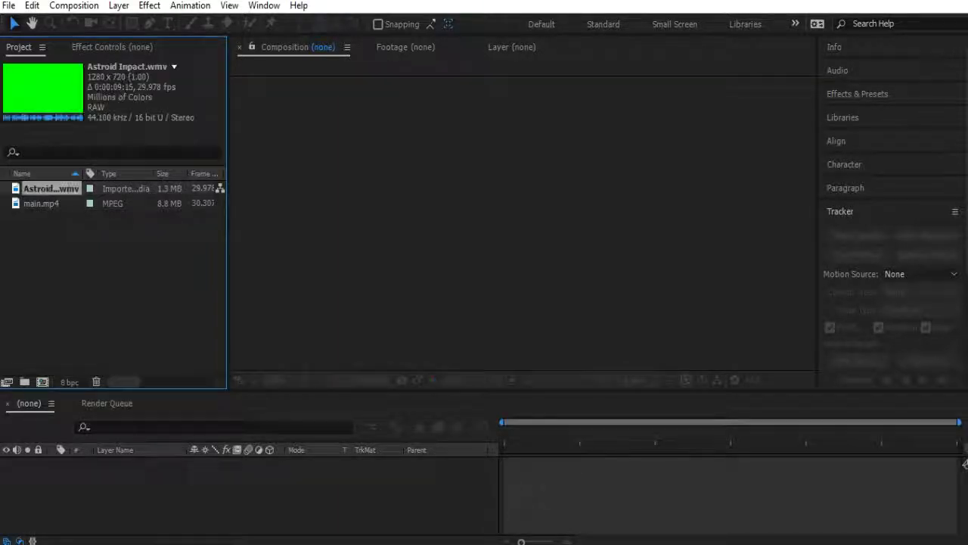
{"action": "left_click", "coordinate": [41, 204]}
{"action": "left_click", "coordinate": [51, 188]}
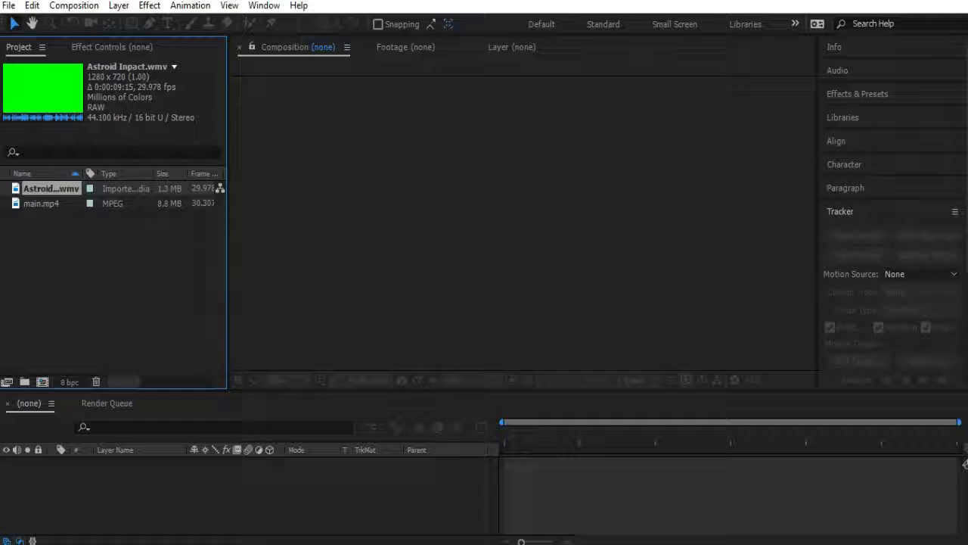
{"action": "left_click", "coordinate": [112, 276]}
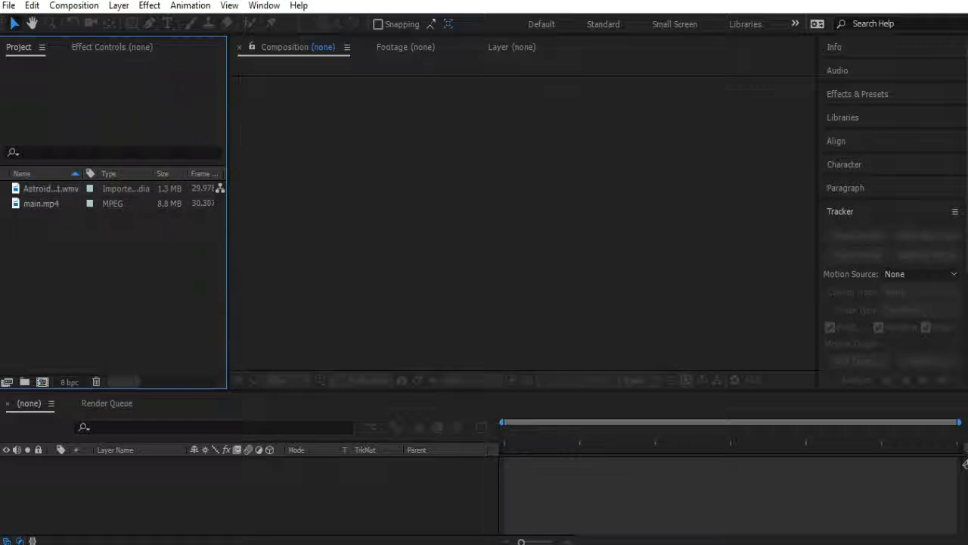
{"action": "left_click", "coordinate": [41, 203]}
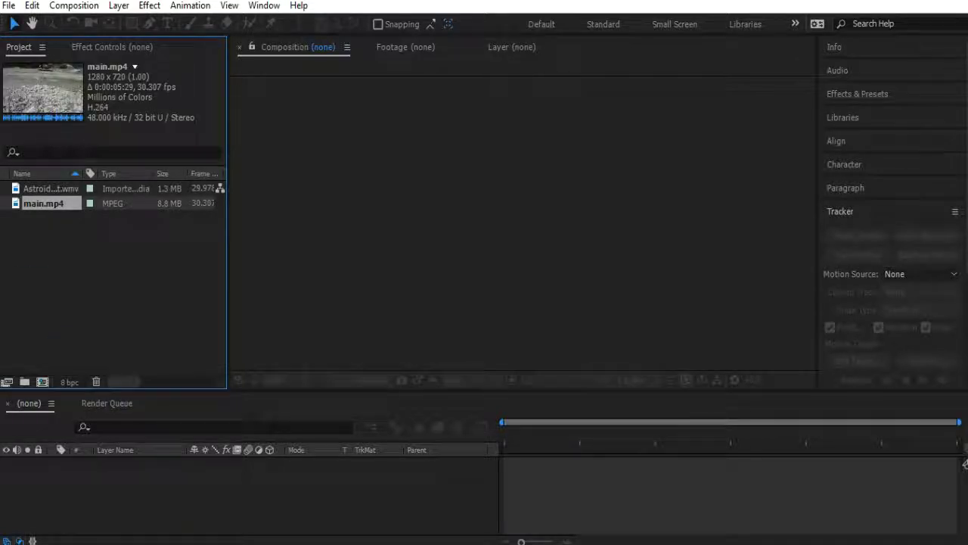
{"action": "left_click_drag", "start_coordinate": [87, 463], "coordinate": [85, 474]}
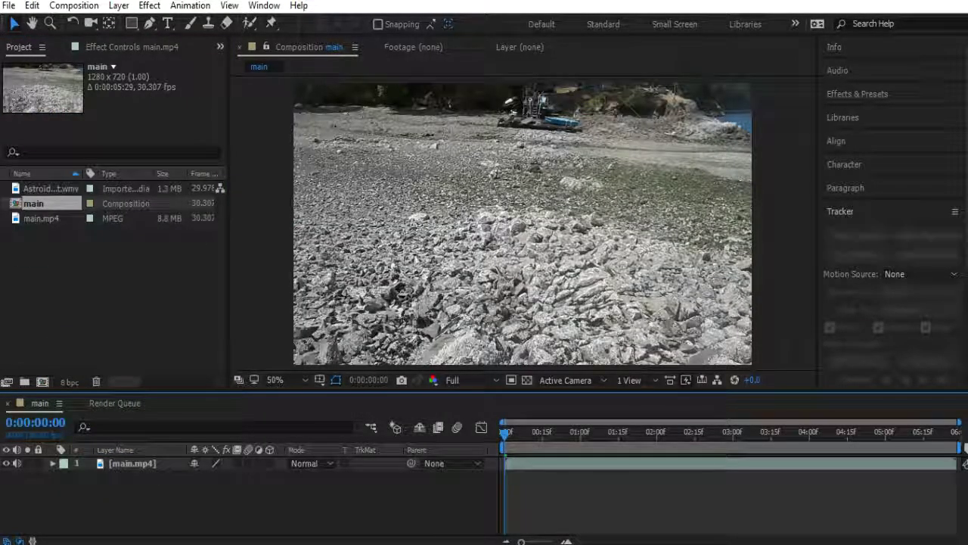
Add a null object to the main composition and rename it Motion Track
{"action": "right_click", "coordinate": [127, 491]}
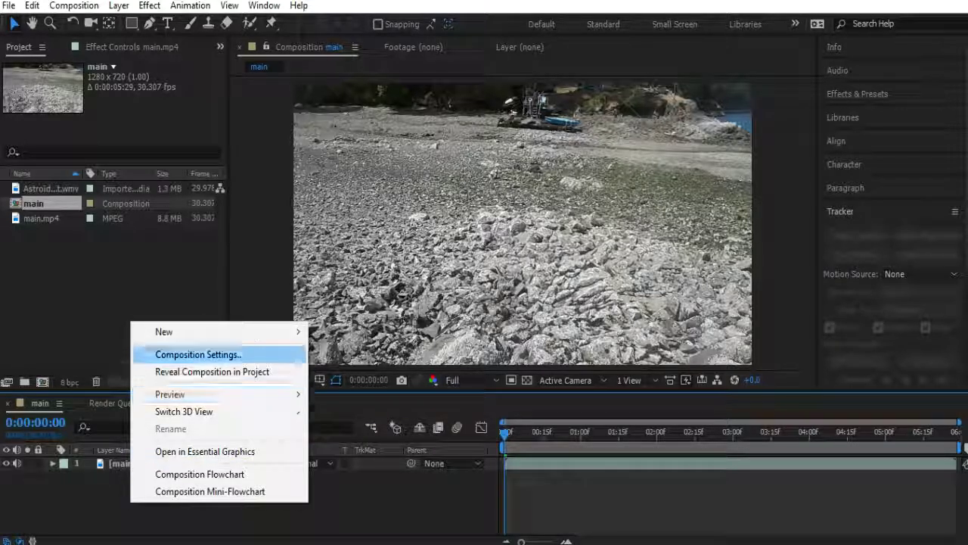
{"action": "mouse_move", "coordinate": [189, 331]}
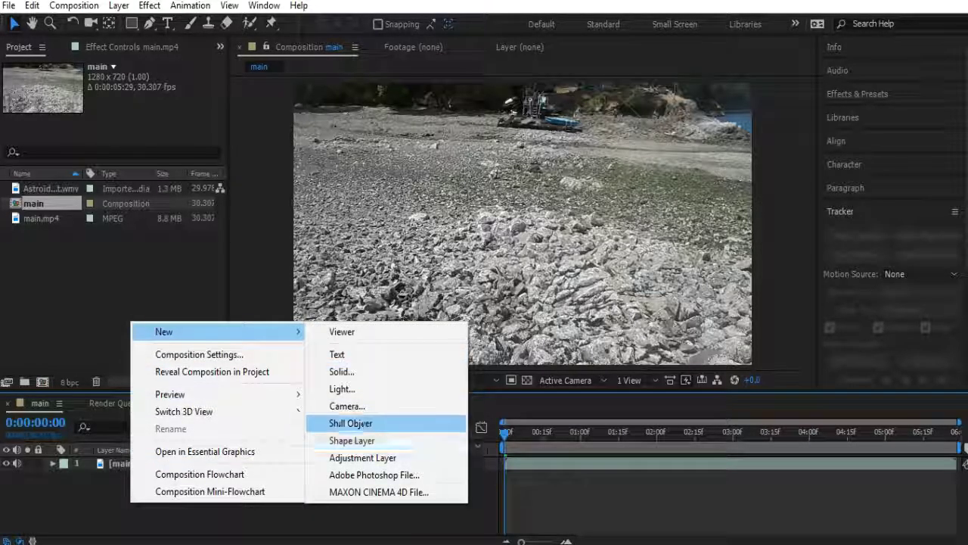
{"action": "left_click", "coordinate": [350, 423]}
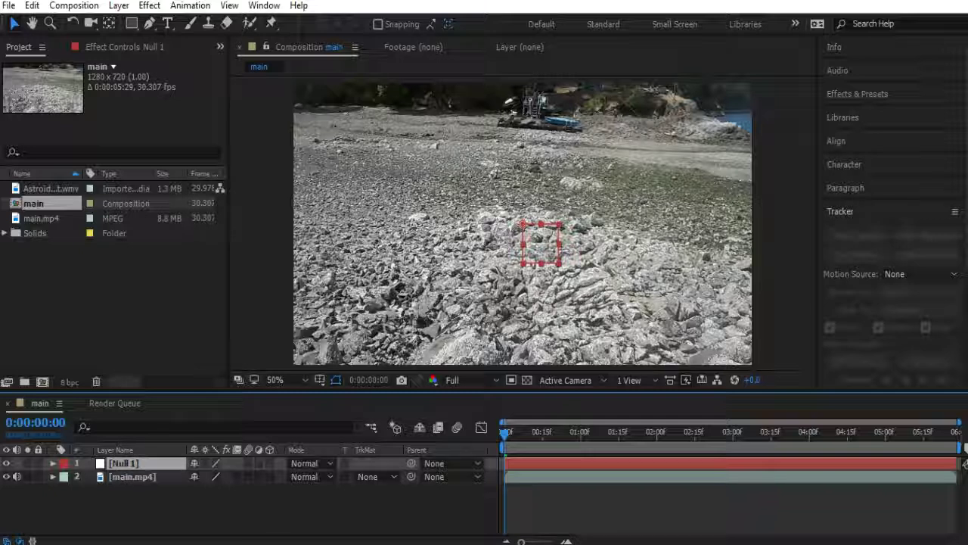
{"action": "key", "text": "Return"}
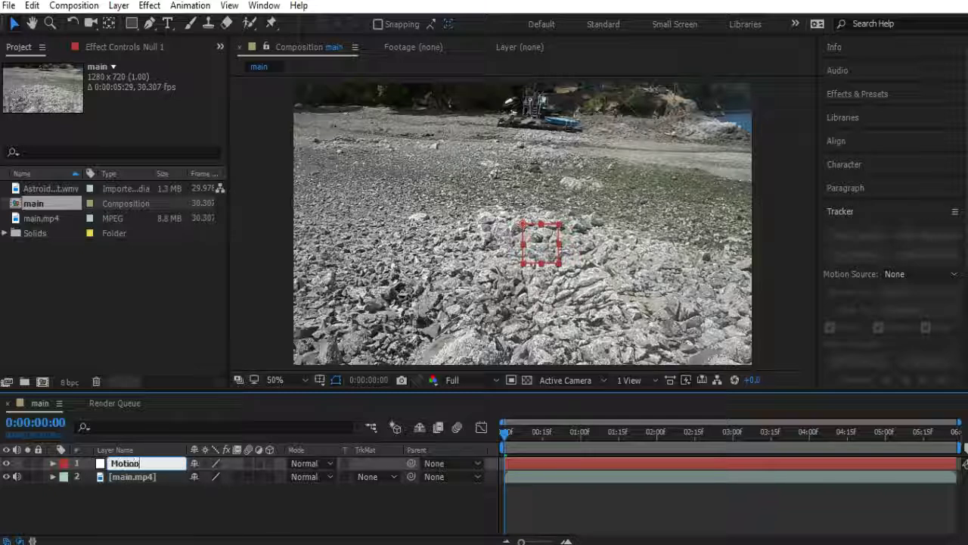
{"action": "type", "text": "Motion Track"}
{"action": "key", "text": "Return"}
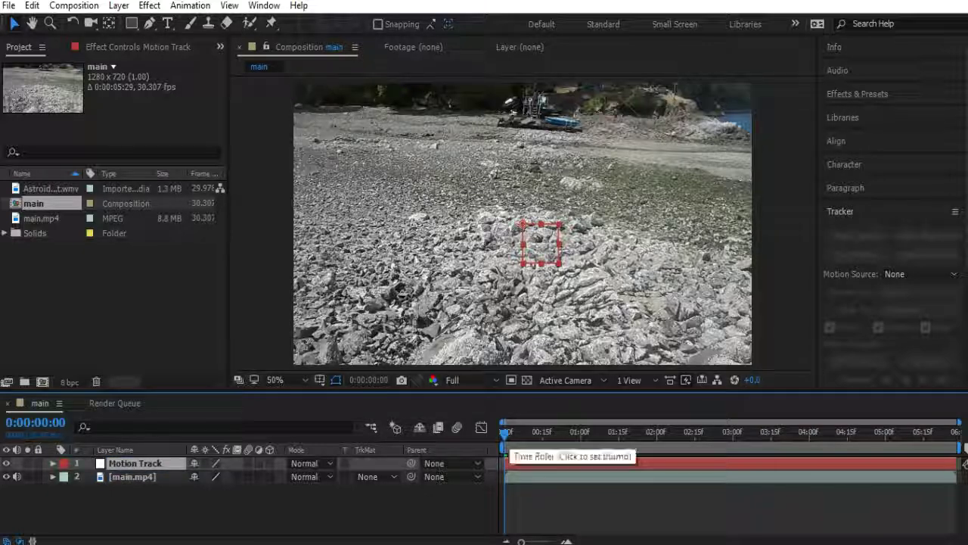
Preview the footage's camera movement and return the playhead to the first frame
{"action": "key", "text": "space"}
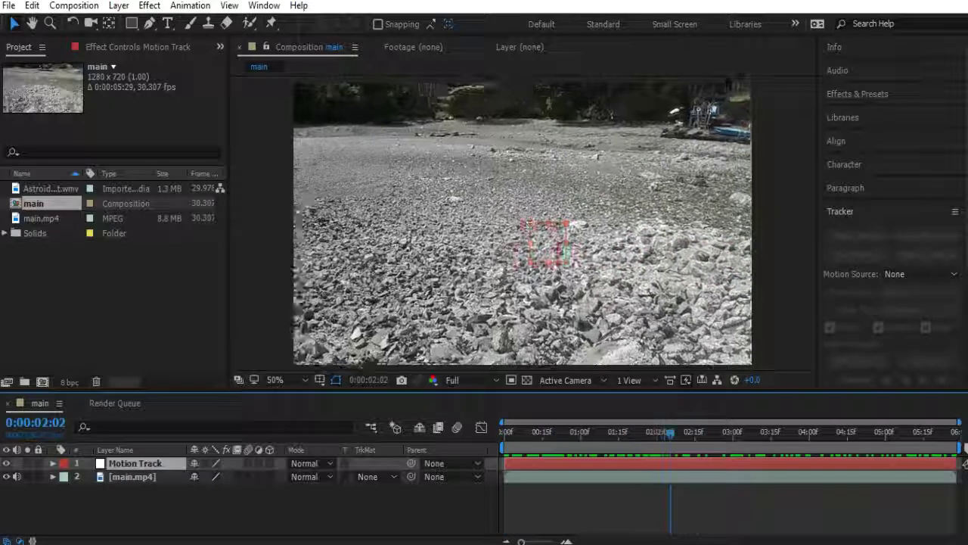
{"action": "left_click_drag", "start_coordinate": [718, 433], "coordinate": [589, 433]}
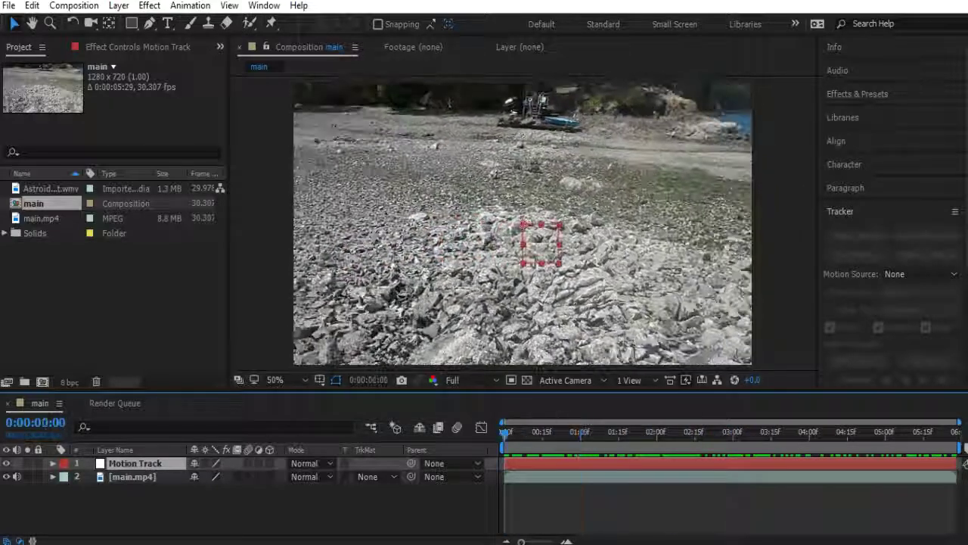
{"action": "mouse_move", "coordinate": [504, 434]}
{"action": "left_mouse_down"}
{"action": "mouse_move", "coordinate": [708, 434]}
{"action": "mouse_move", "coordinate": [505, 433]}
{"action": "left_mouse_up"}
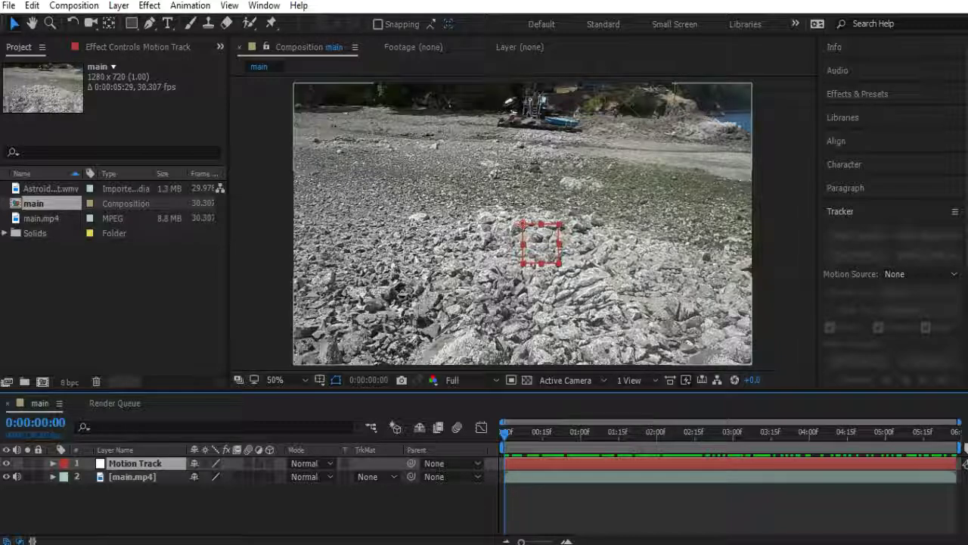
{"action": "mouse_move", "coordinate": [505, 433]}
{"action": "left_mouse_down"}
{"action": "mouse_move", "coordinate": [716, 431]}
{"action": "mouse_move", "coordinate": [504, 433]}
{"action": "left_mouse_up"}
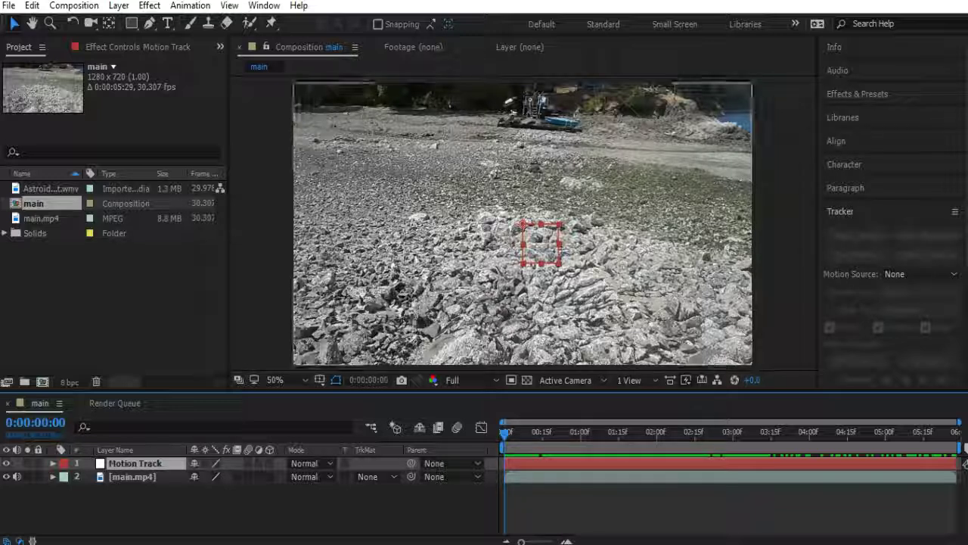
Start a motion track on the main.mp4 layer with Rotation and Scale tracking enabled alongside Position
{"action": "left_click", "coordinate": [134, 476]}
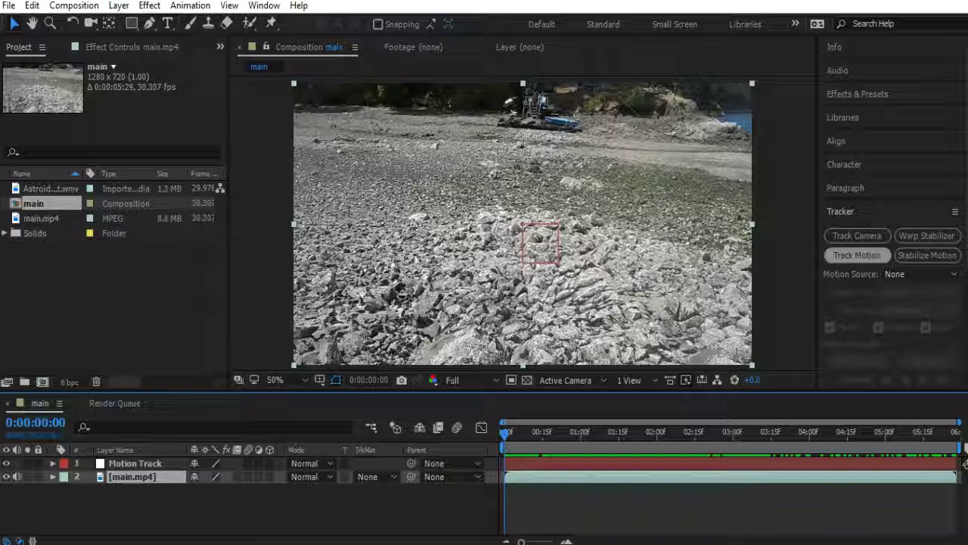
{"action": "left_click", "coordinate": [857, 255]}
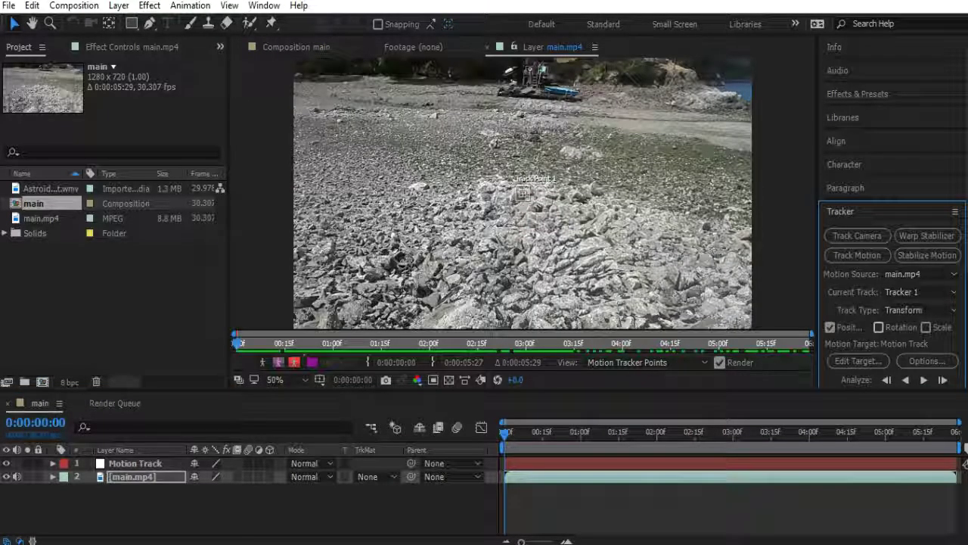
{"action": "left_click", "coordinate": [879, 328]}
{"action": "left_click", "coordinate": [927, 327]}
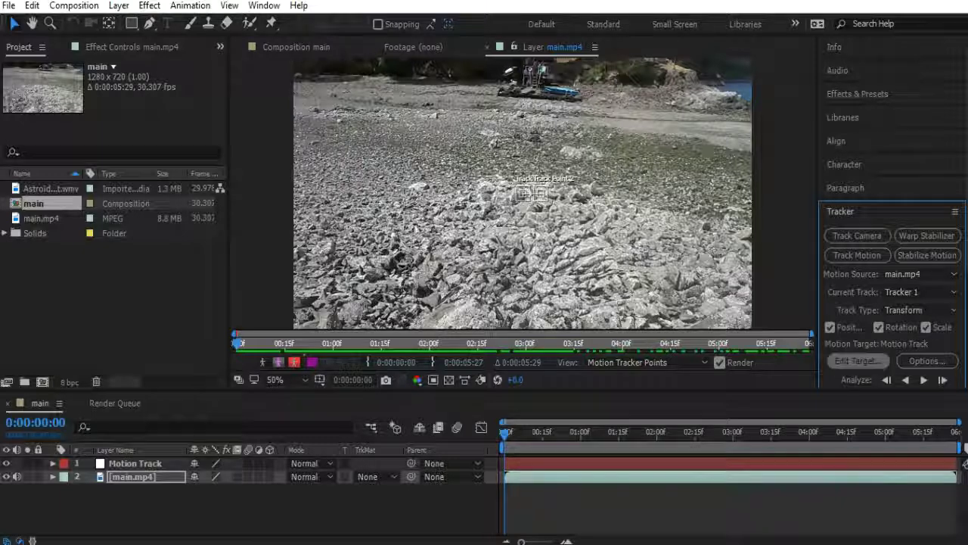
Set the Motion Track null layer as the target for the tracked motion
{"action": "left_click", "coordinate": [858, 361]}
{"action": "left_click", "coordinate": [534, 250]}
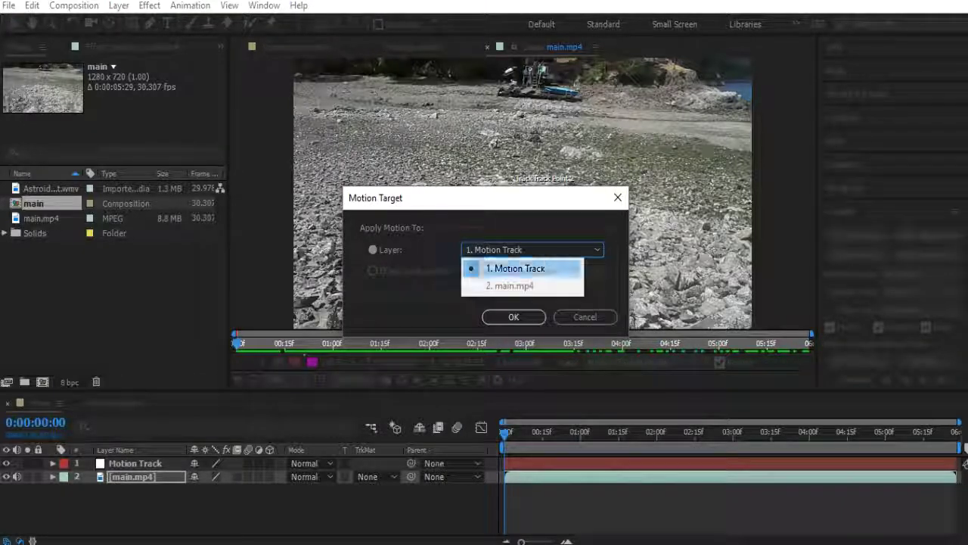
{"action": "left_click", "coordinate": [490, 265]}
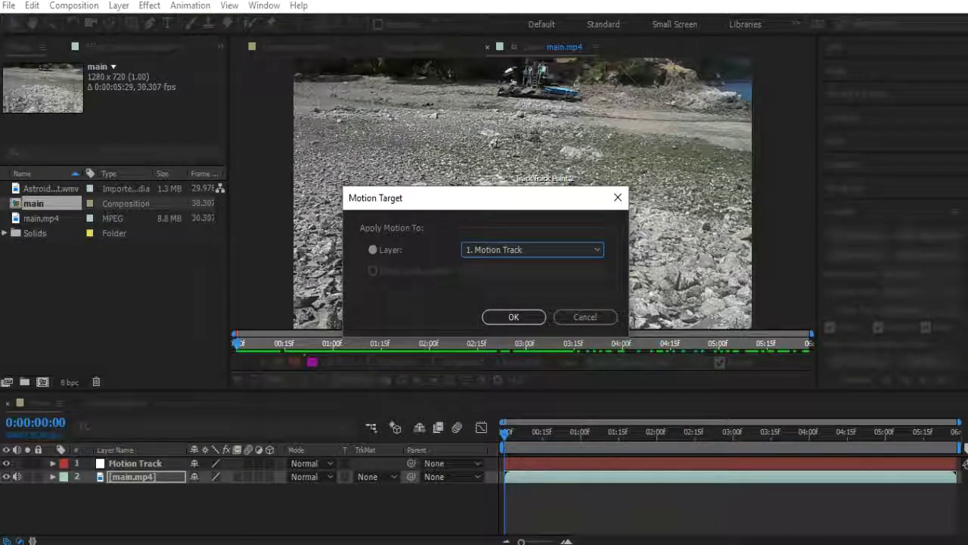
{"action": "key", "text": "Return"}
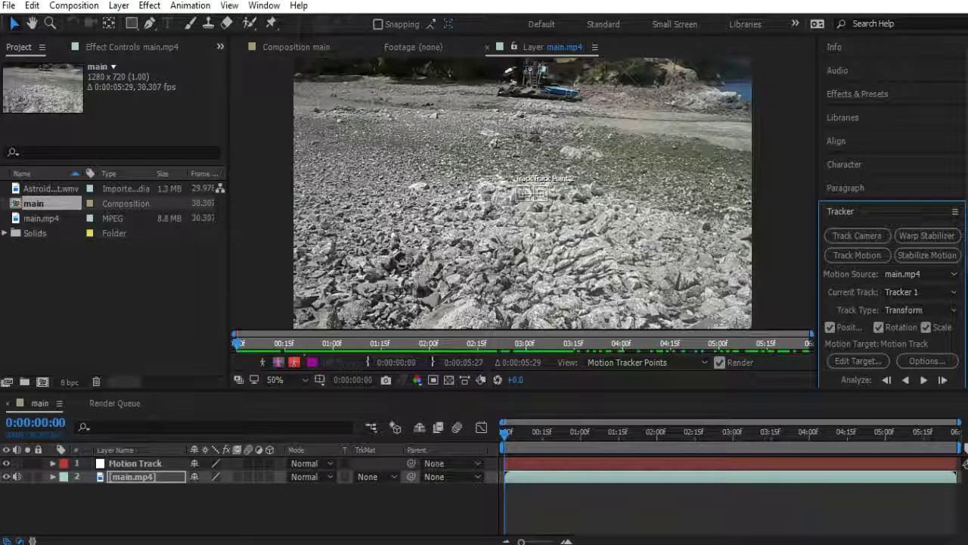
Place Track Point 1 over the isolated bright rock on the beach, left of the rock pile
{"action": "scroll", "coordinate": [524, 194], "scroll_direction": "up", "scroll_amount": 1}
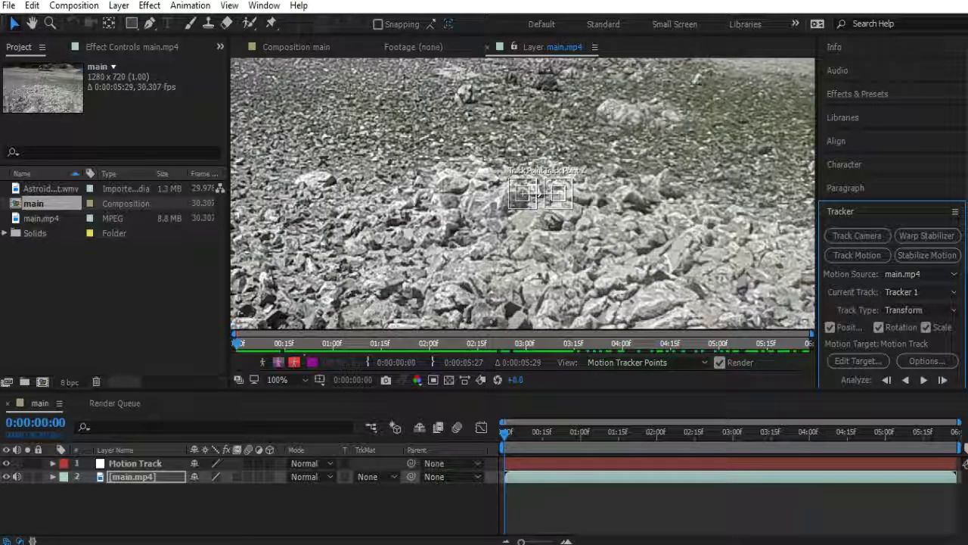
{"action": "left_click_drag", "start_coordinate": [526, 193], "coordinate": [316, 184]}
{"action": "scroll", "coordinate": [316, 185], "scroll_direction": "up", "scroll_amount": 1}
{"action": "scroll", "coordinate": [524, 194], "scroll_direction": "up", "scroll_amount": 1}
{"action": "left_click", "coordinate": [524, 194]}
{"action": "scroll", "coordinate": [524, 194], "scroll_direction": "down", "scroll_amount": 2}
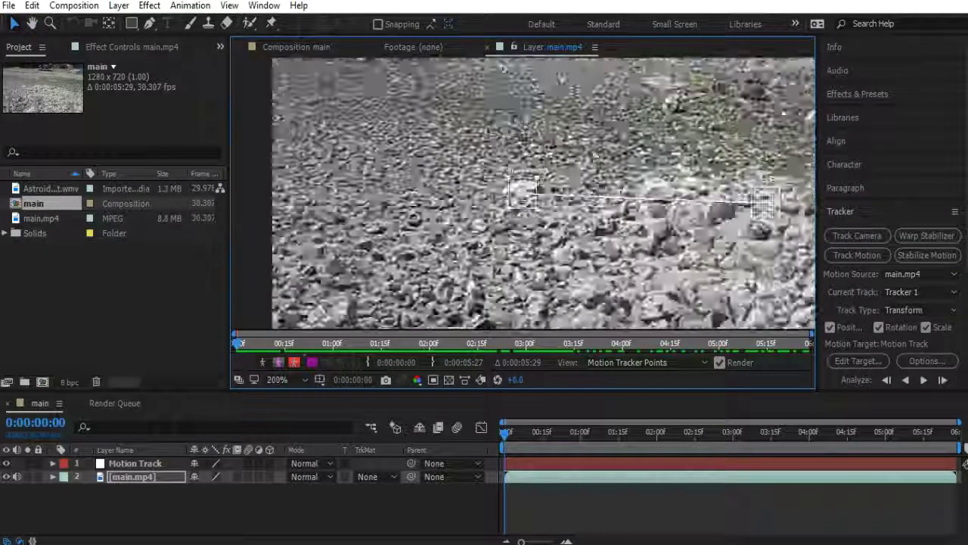
{"action": "scroll", "coordinate": [523, 194], "scroll_direction": "up", "scroll_amount": 2}
{"action": "left_click_drag", "start_coordinate": [552, 225], "coordinate": [568, 231]}
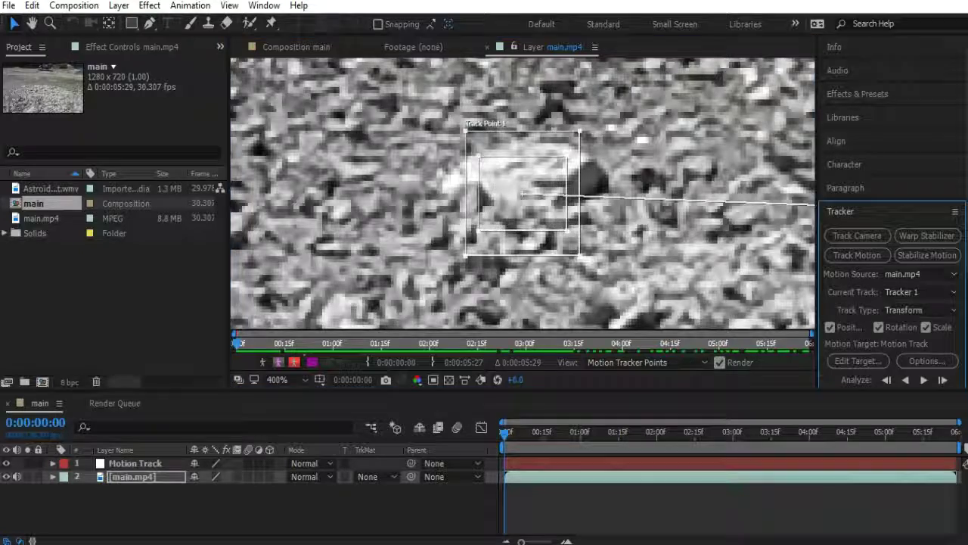
{"action": "left_click_drag", "start_coordinate": [524, 204], "coordinate": [526, 189]}
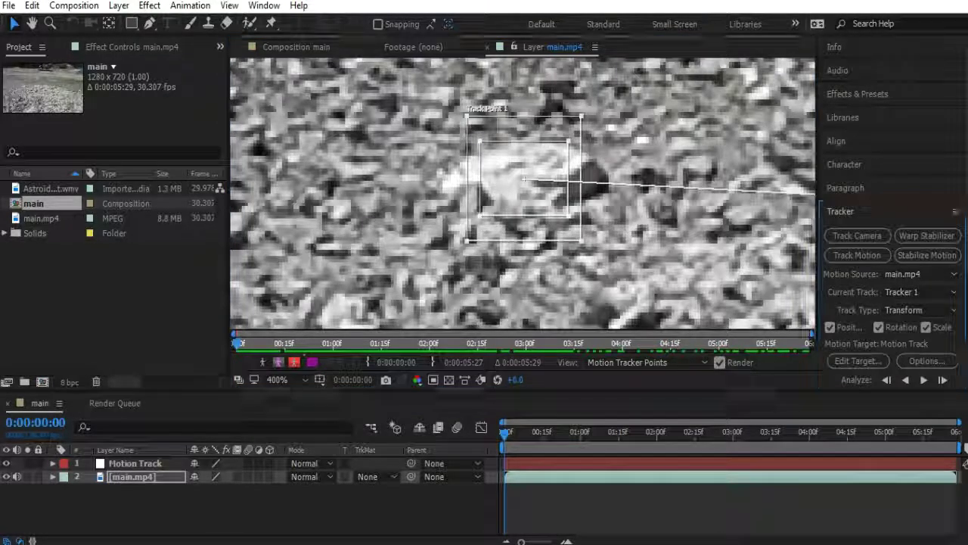
Enlarge Track Point 1's feature and search regions so they enclose the whole bright rock
{"action": "left_click_drag", "start_coordinate": [581, 240], "coordinate": [619, 251]}
{"action": "left_click_drag", "start_coordinate": [569, 216], "coordinate": [596, 218]}
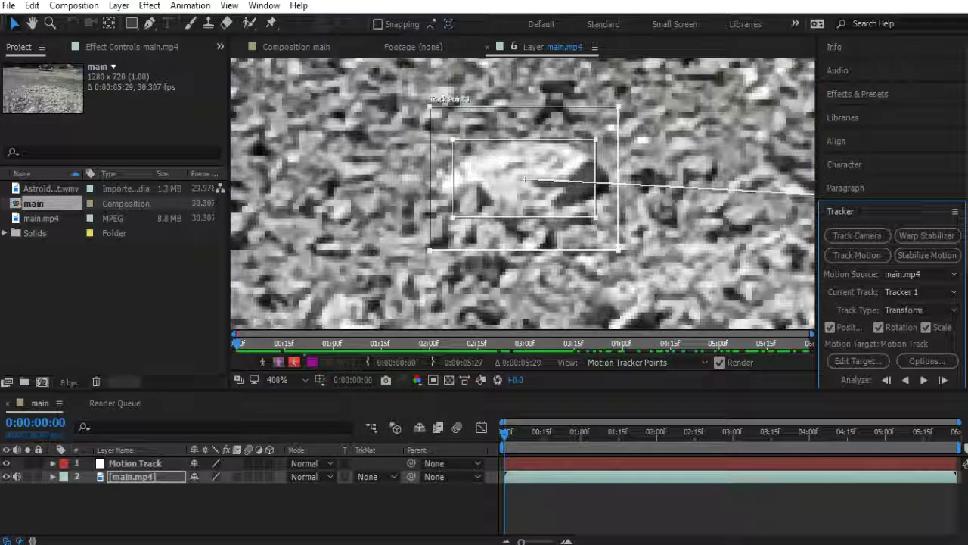
{"action": "left_click_drag", "start_coordinate": [525, 190], "coordinate": [525, 188]}
{"action": "left_click_drag", "start_coordinate": [619, 249], "coordinate": [439, 233]}
Place Track Point 2 on the small high-contrast rock farther back on the beach and fit its regions around it
{"action": "scroll", "coordinate": [637, 257], "scroll_direction": "down", "scroll_amount": 2}
{"action": "scroll", "coordinate": [522, 194], "scroll_direction": "down", "scroll_amount": 2}
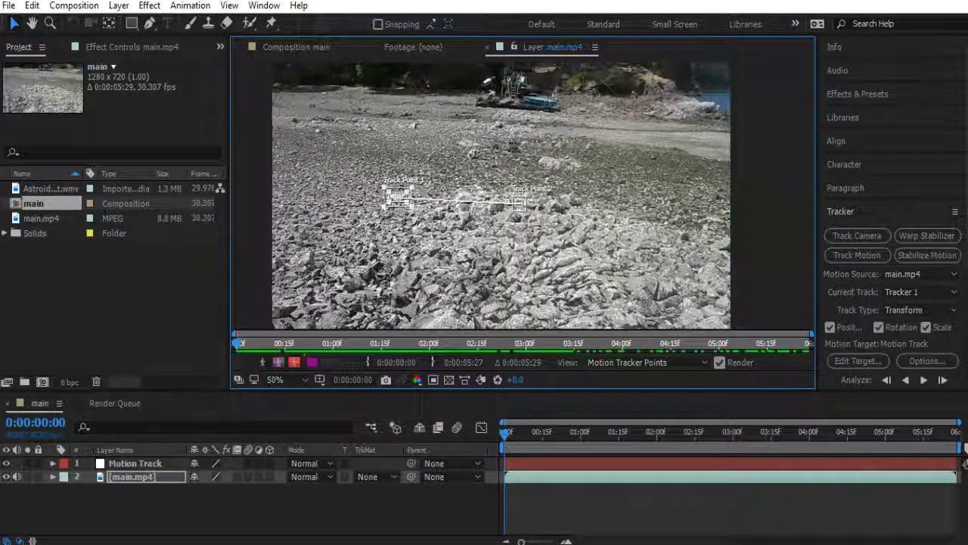
{"action": "mouse_move", "coordinate": [505, 433]}
{"action": "left_mouse_down"}
{"action": "mouse_move", "coordinate": [713, 433]}
{"action": "mouse_move", "coordinate": [505, 434]}
{"action": "left_mouse_up"}
{"action": "scroll", "coordinate": [522, 194], "scroll_direction": "up", "scroll_amount": 1}
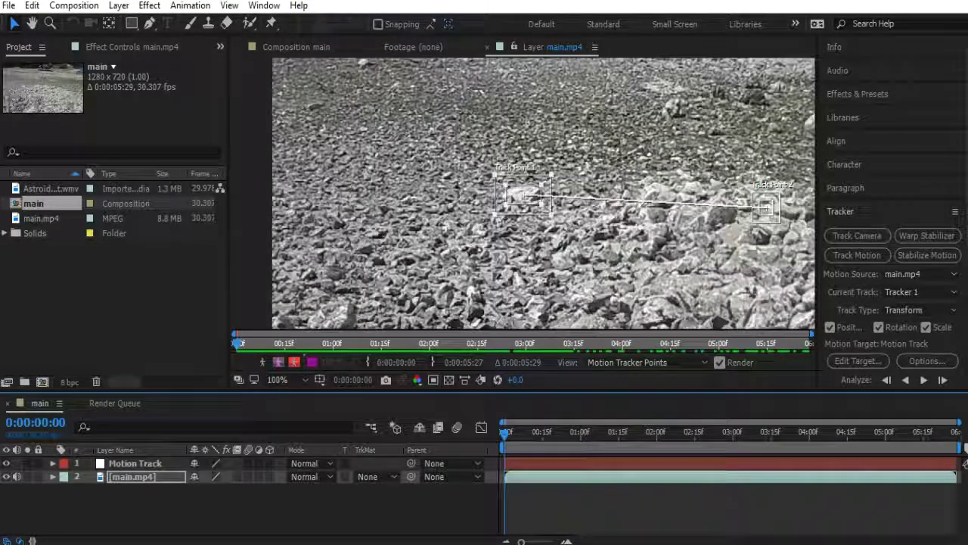
{"action": "left_click_drag", "start_coordinate": [515, 194], "coordinate": [524, 243]}
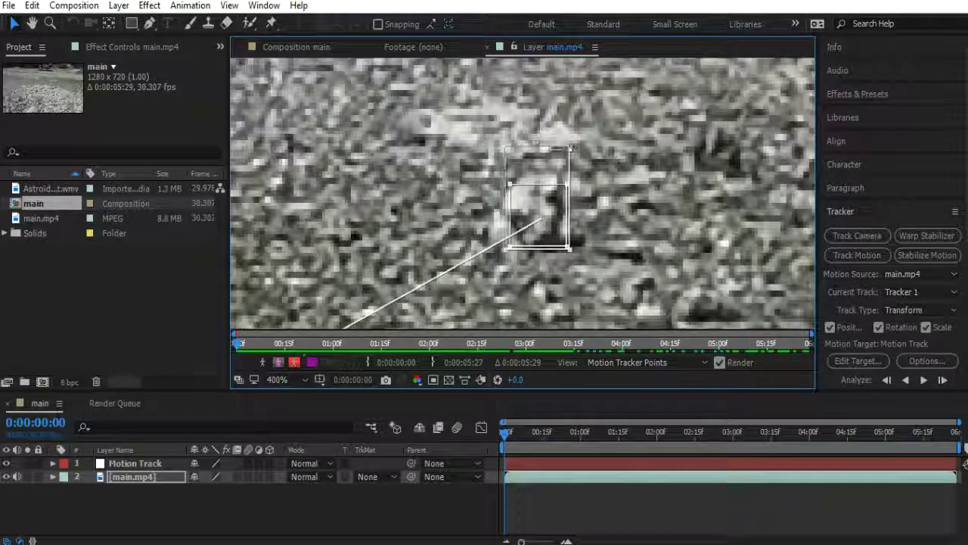
{"action": "left_click_drag", "start_coordinate": [508, 165], "coordinate": [509, 181]}
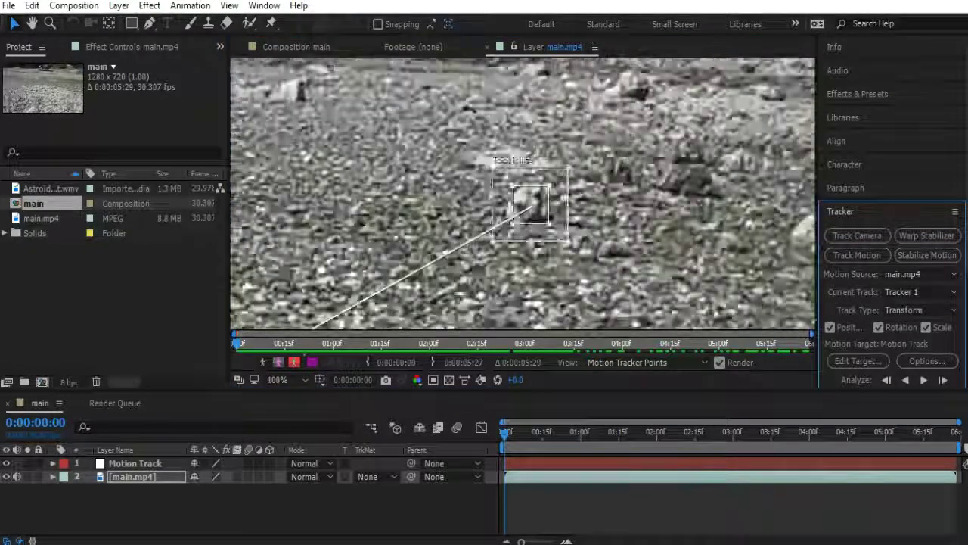
{"action": "scroll", "coordinate": [525, 195], "scroll_direction": "down", "scroll_amount": 1}
{"action": "scroll", "coordinate": [526, 195], "scroll_direction": "up", "scroll_amount": 1}
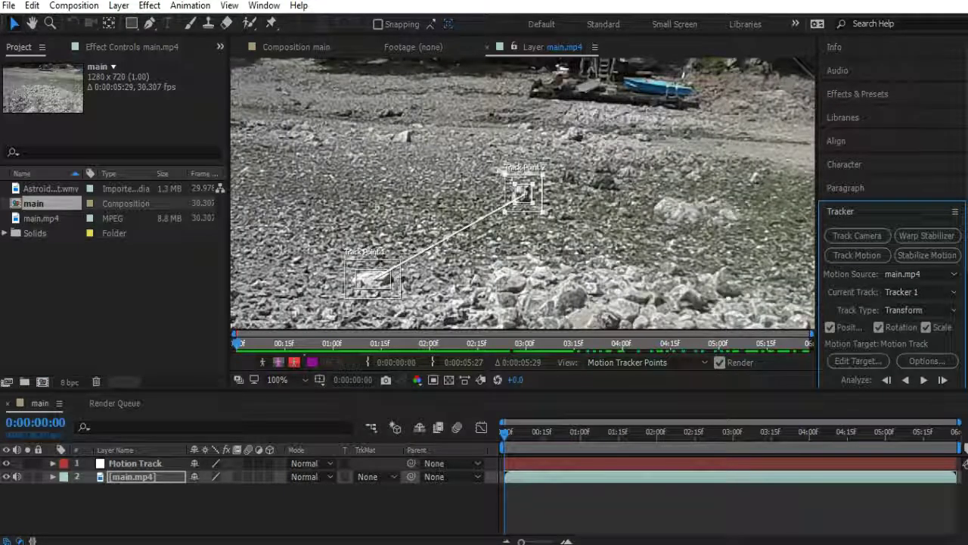
Recheck the motion target and analyze both track points forward from the first frame
{"action": "left_click", "coordinate": [858, 361]}
{"action": "left_click", "coordinate": [858, 361]}
{"action": "left_click", "coordinate": [923, 380]}
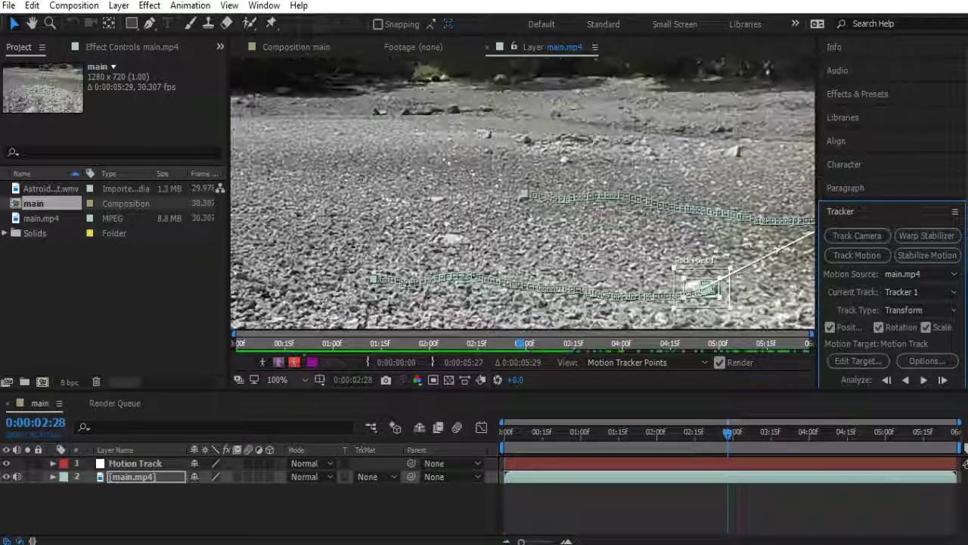
Resume analyzing both track points forward from 0:00:02:28 through the end of the beach clip
{"action": "left_click", "coordinate": [319, 380]}
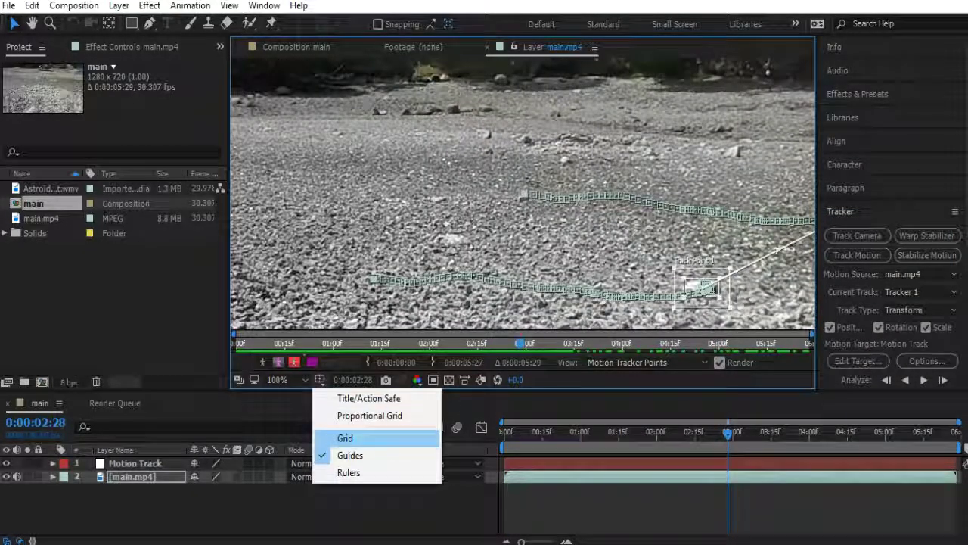
{"action": "left_click", "coordinate": [278, 379]}
{"action": "left_click", "coordinate": [277, 379]}
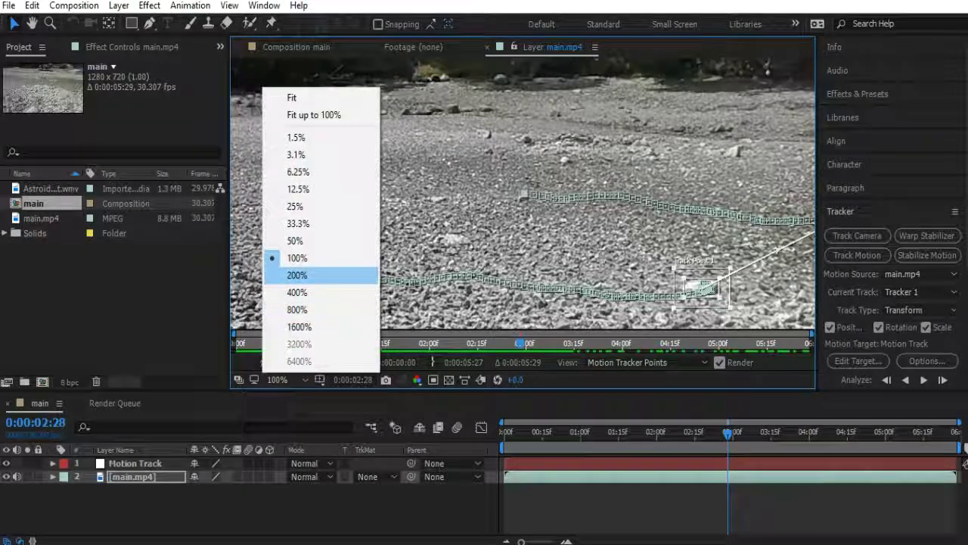
{"action": "left_click", "coordinate": [276, 241]}
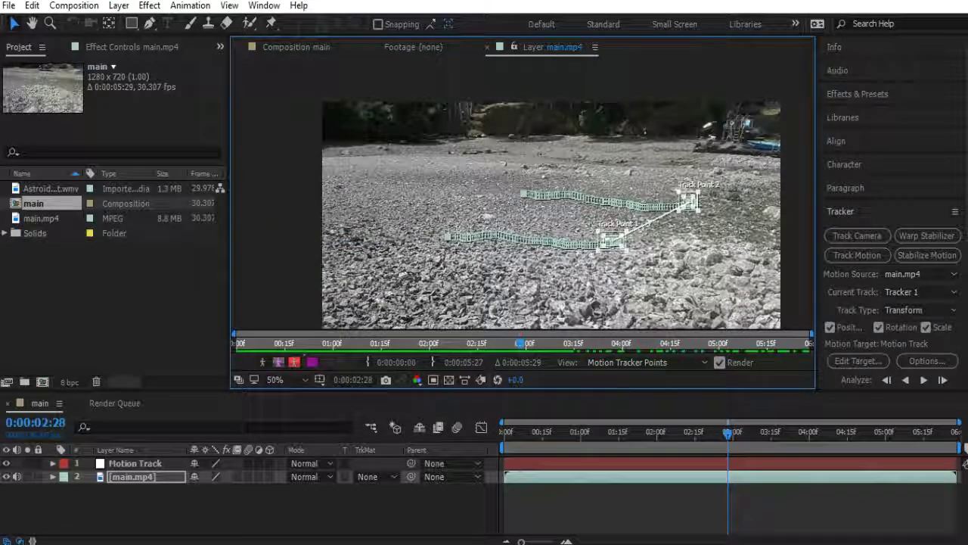
{"action": "left_click", "coordinate": [923, 380]}
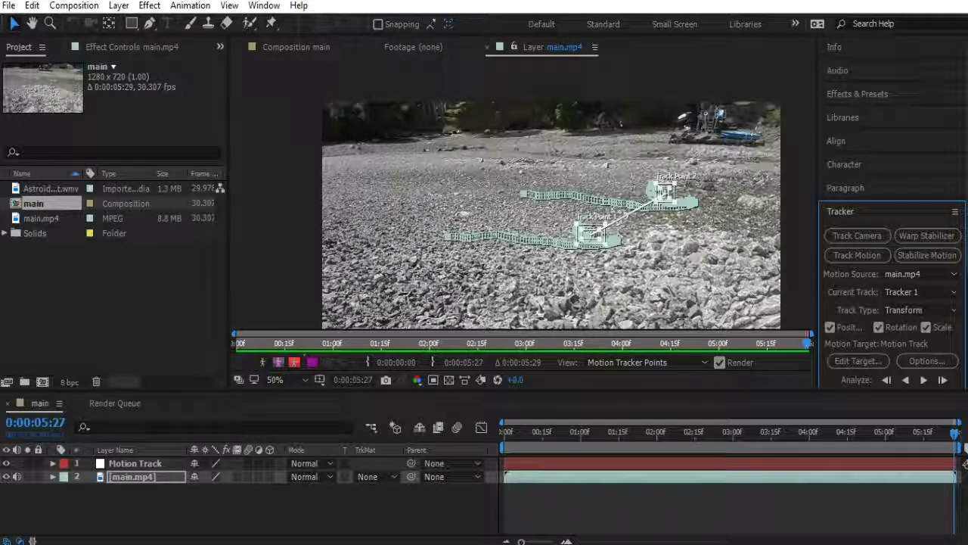
Review the tracked paths from the start, return to the first frame and apply the tracking data in X and Y
{"action": "left_click_drag", "start_coordinate": [955, 433], "coordinate": [518, 434]}
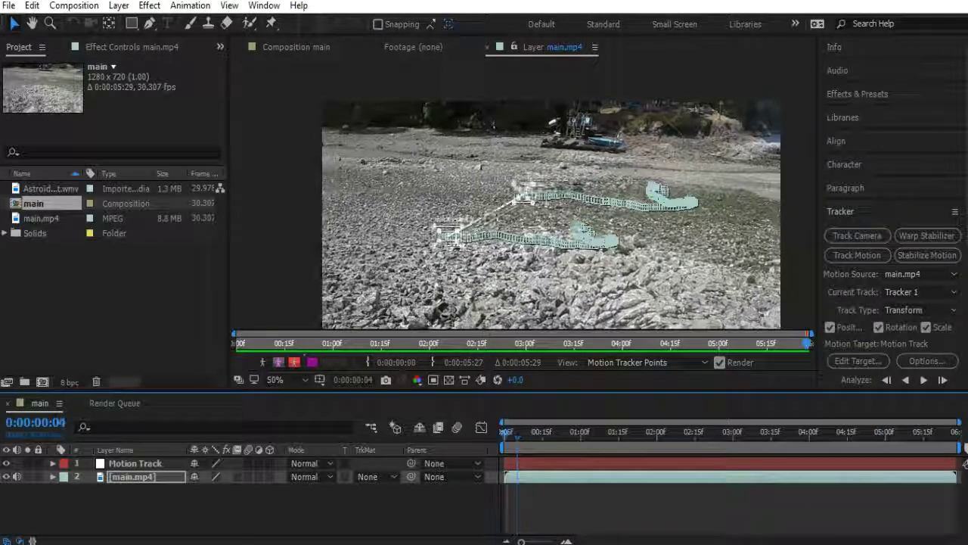
{"action": "key", "text": "space"}
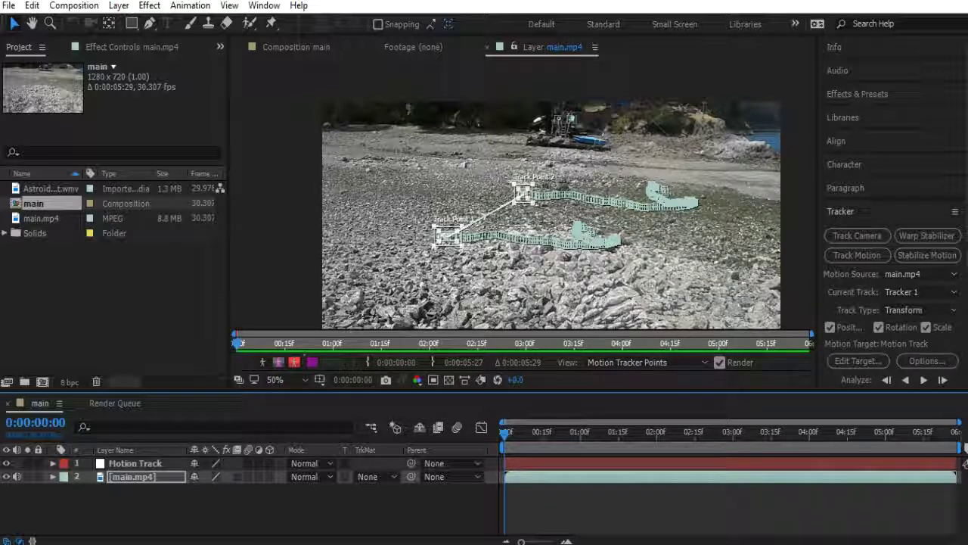
{"action": "scroll", "coordinate": [926, 242], "scroll_direction": "down", "scroll_amount": 1}
{"action": "scroll", "coordinate": [896, 212], "scroll_direction": "down", "scroll_amount": 5}
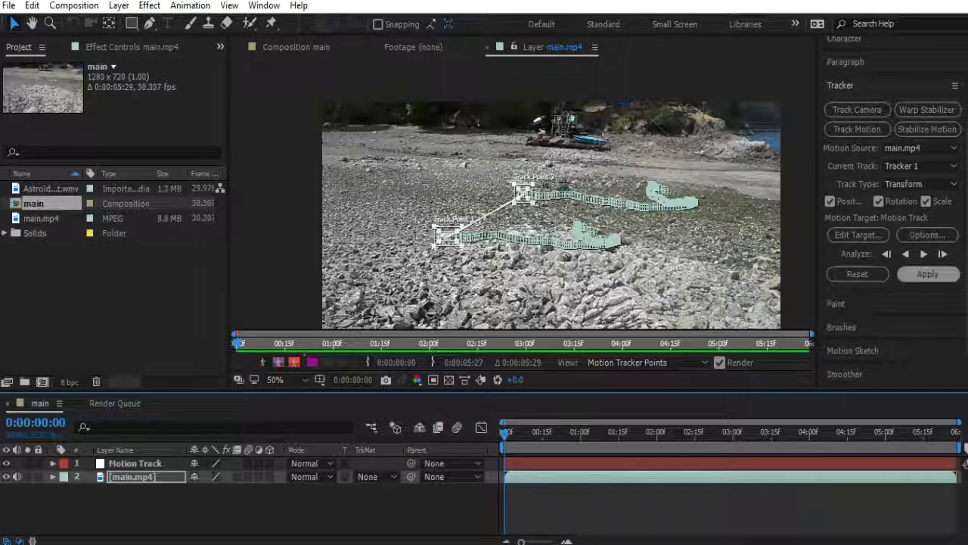
{"action": "left_click", "coordinate": [928, 274]}
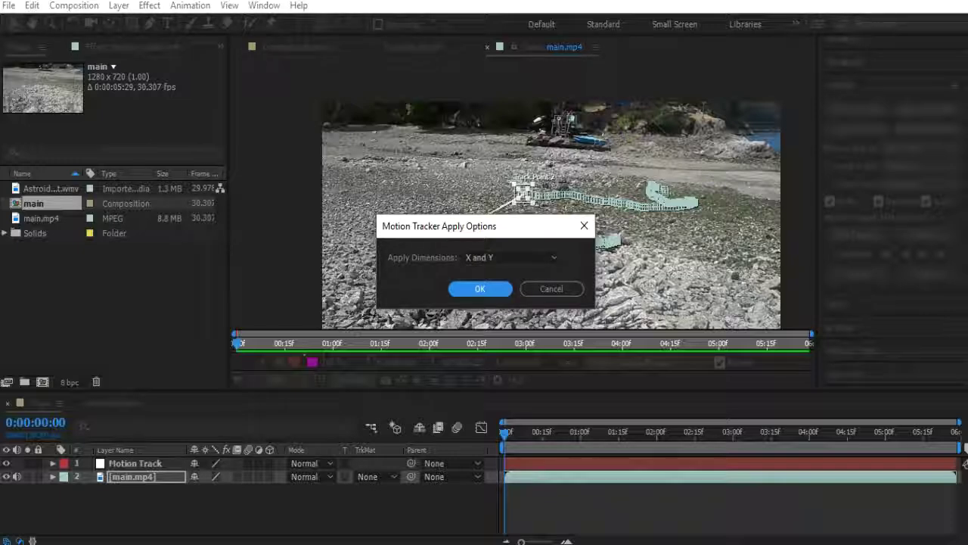
{"action": "key", "text": "Return"}
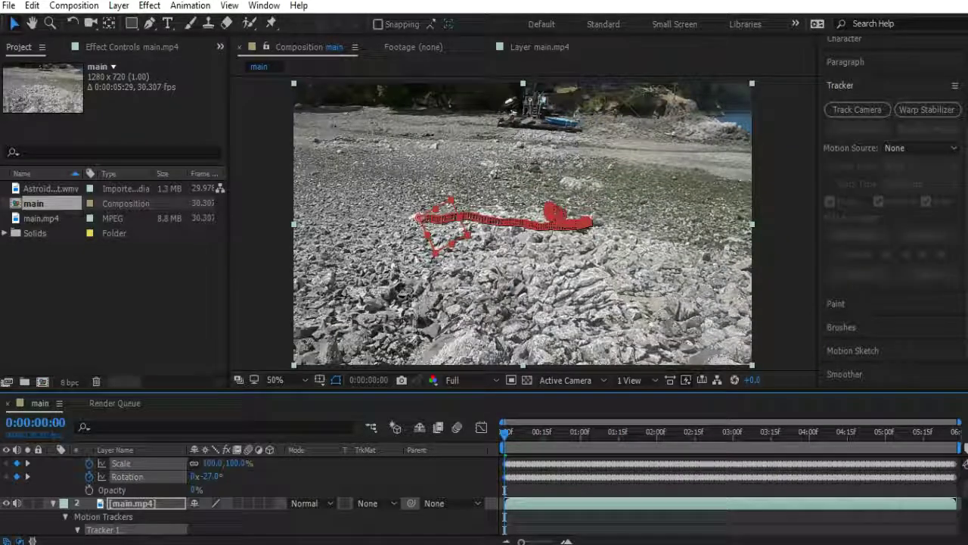
Play and scrub the composition up close to examine how the tracked null follows the bright rock
{"action": "key", "text": "space"}
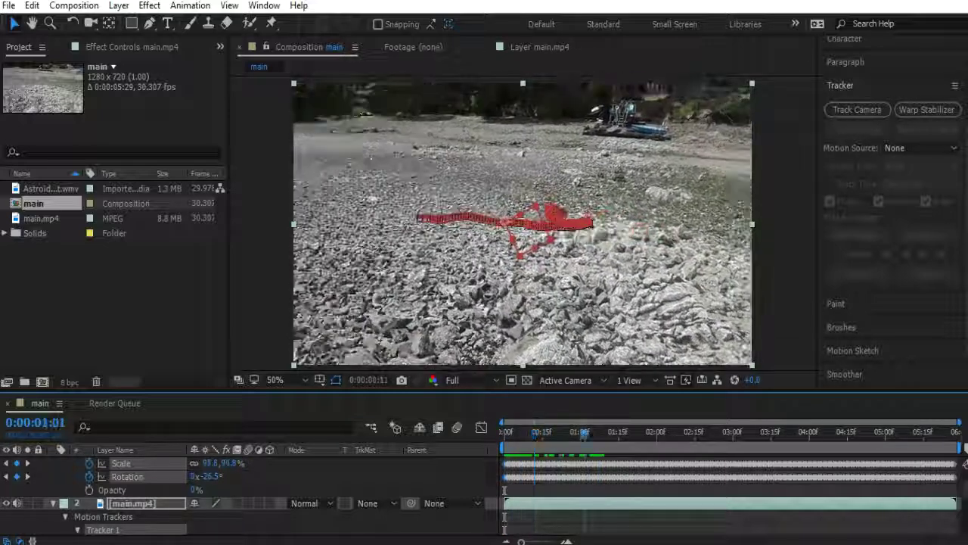
{"action": "key", "text": "period"}
{"action": "scroll", "coordinate": [522, 227], "scroll_direction": "up", "scroll_amount": 1}
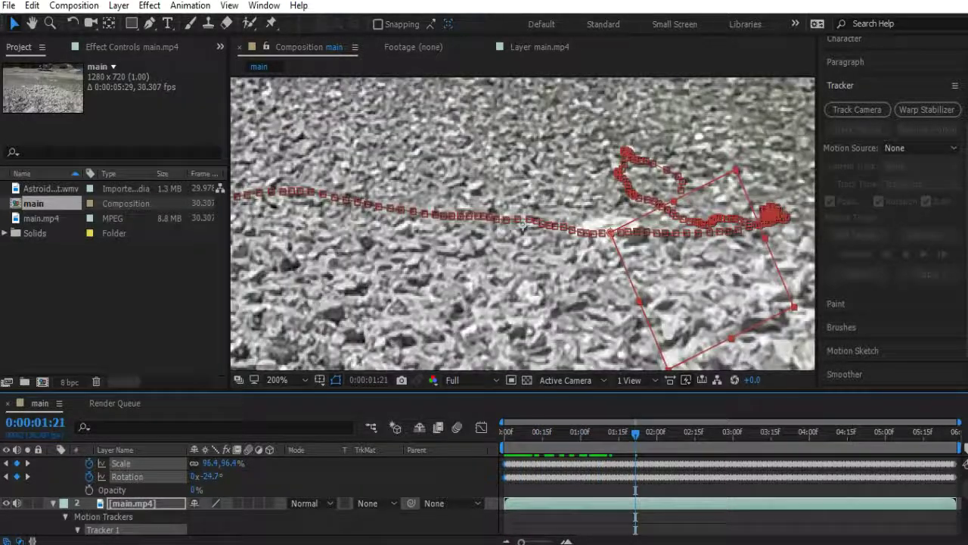
{"action": "left_click_drag", "start_coordinate": [636, 433], "coordinate": [600, 434]}
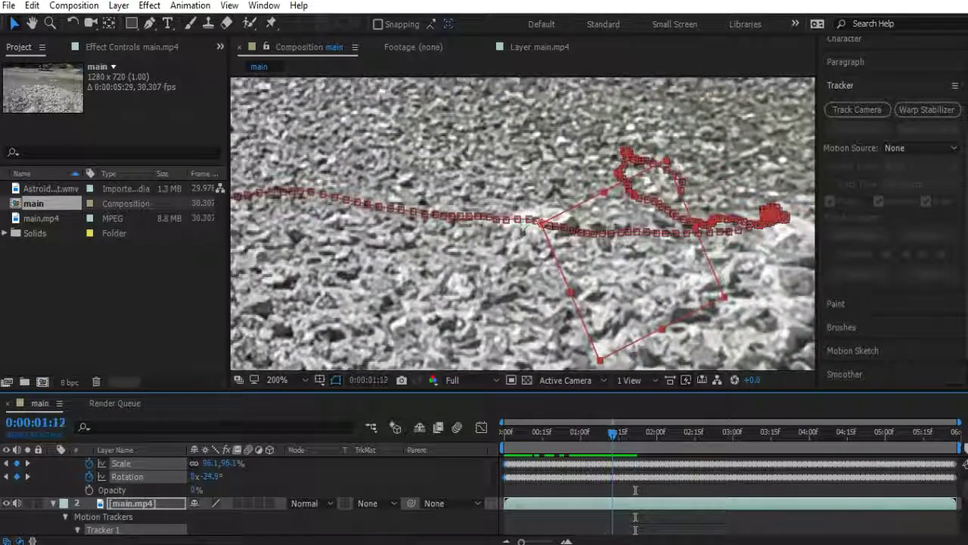
{"action": "left_click_drag", "start_coordinate": [613, 432], "coordinate": [505, 433]}
{"action": "scroll", "coordinate": [523, 224], "scroll_direction": "down", "scroll_amount": 2}
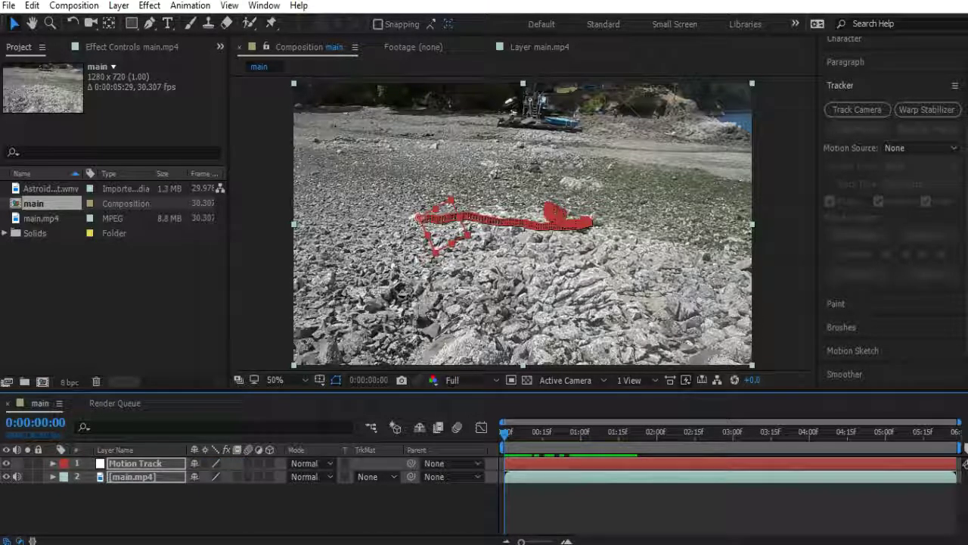
Add Astroid Inpact.wmv to the composition between the Motion Track and main.mp4 layers and preview it
{"action": "key", "text": "ctrl+shift+a"}
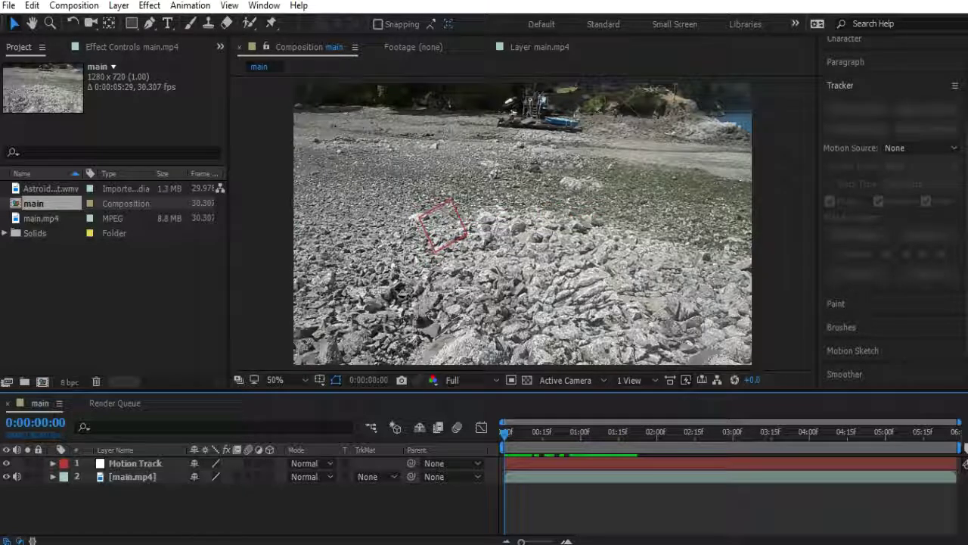
{"action": "left_click", "coordinate": [47, 189]}
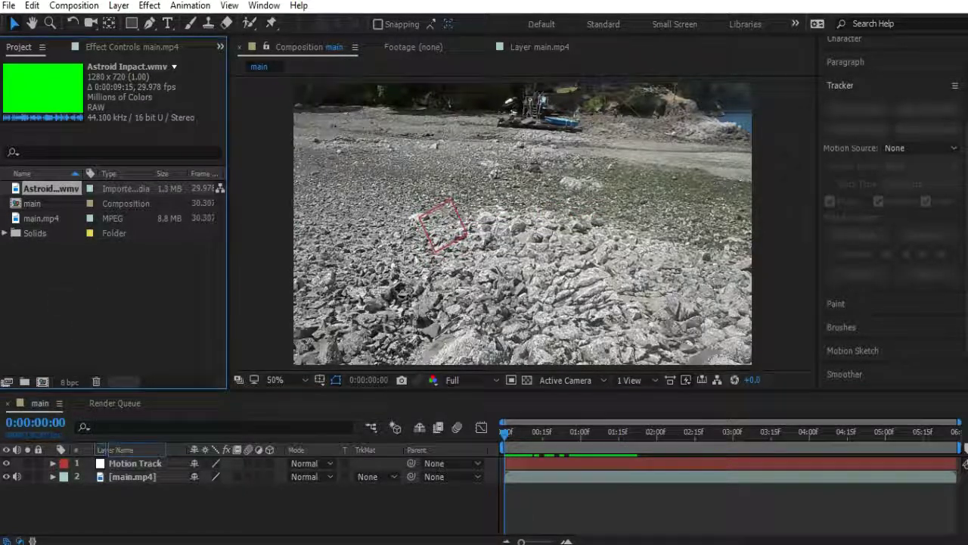
{"action": "left_click_drag", "start_coordinate": [130, 456], "coordinate": [131, 471]}
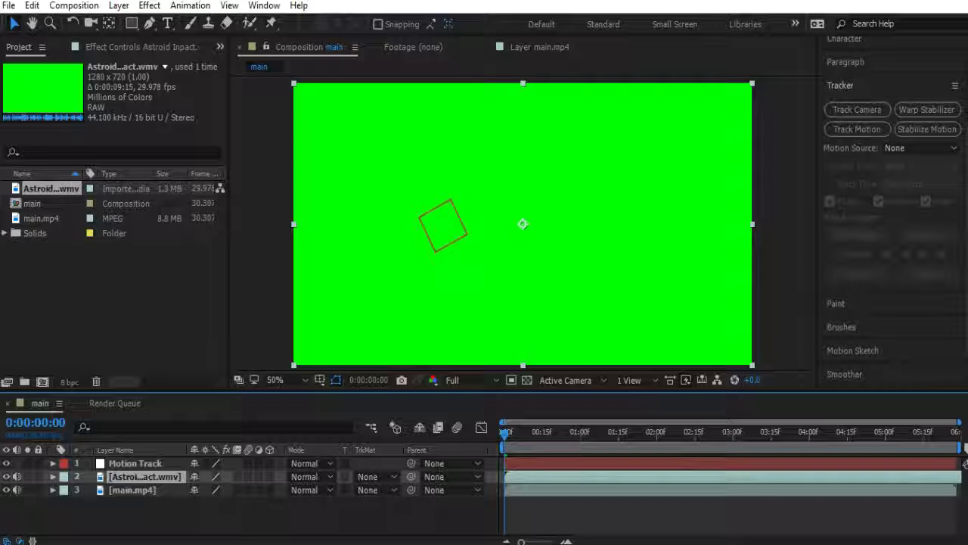
{"action": "key", "text": "space"}
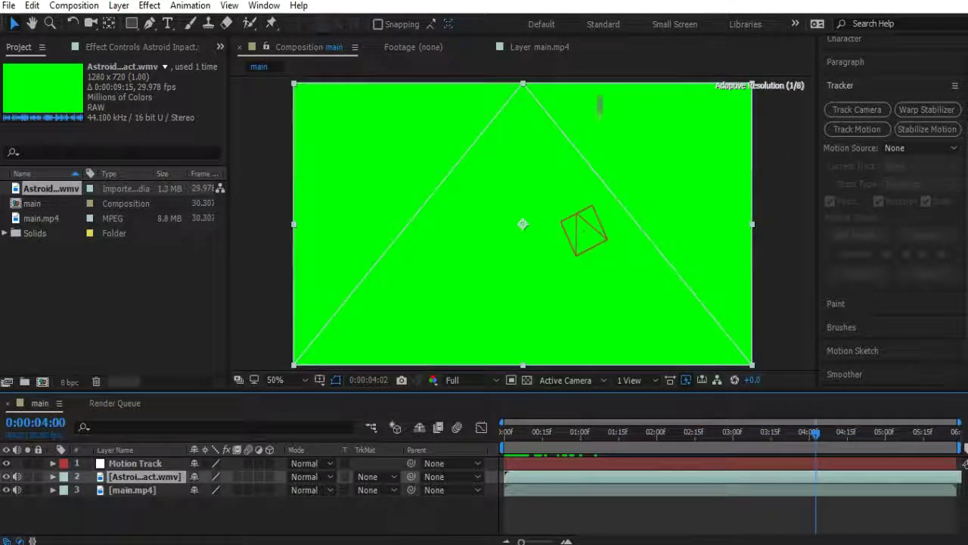
{"action": "key", "text": "space"}
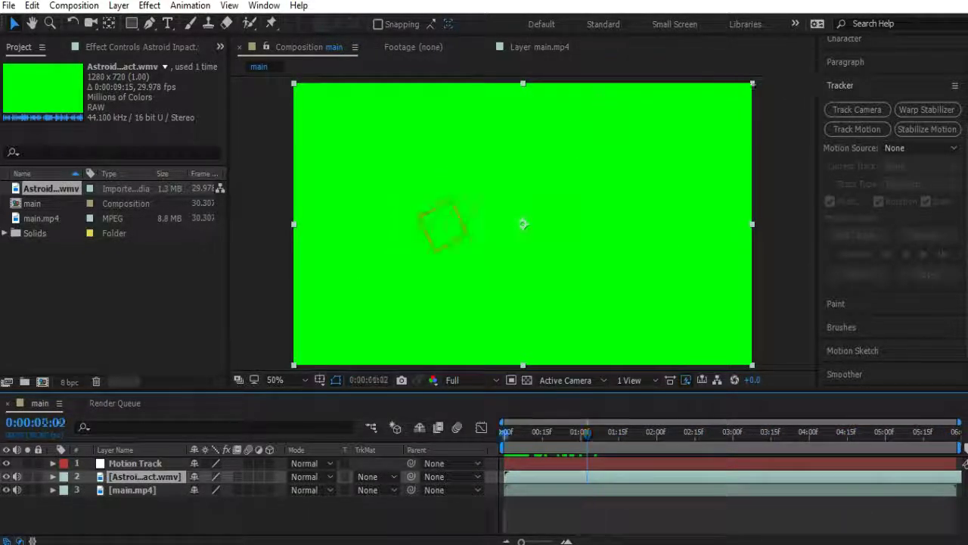
Set the main composition's duration to 0:00:09:29
{"action": "left_click", "coordinate": [75, 5]}
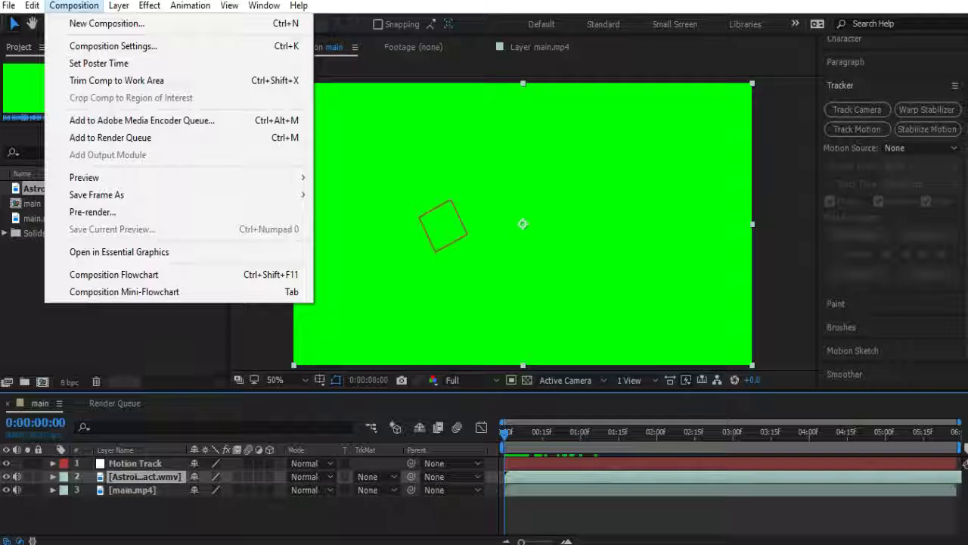
{"action": "key", "text": "Down"}
{"action": "key", "text": "Return"}
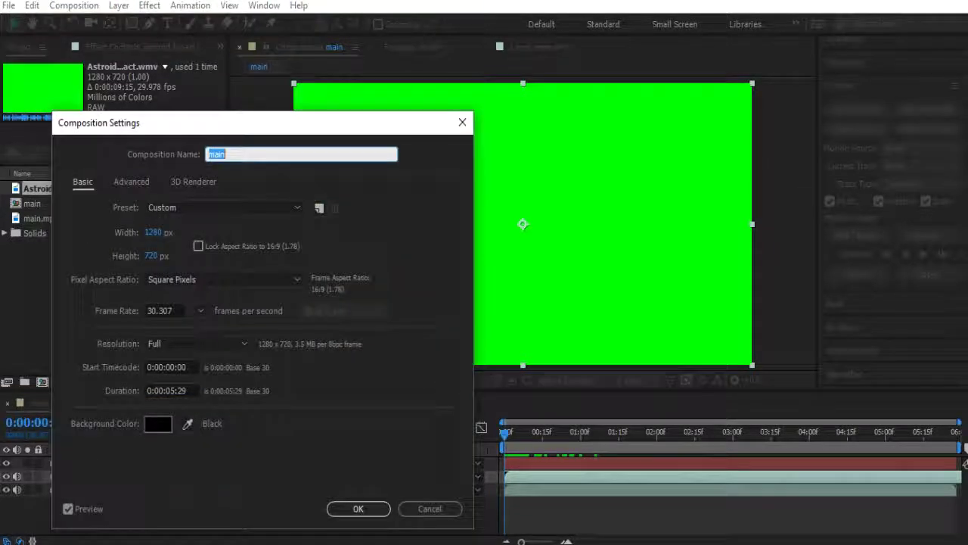
{"action": "left_click", "coordinate": [174, 391]}
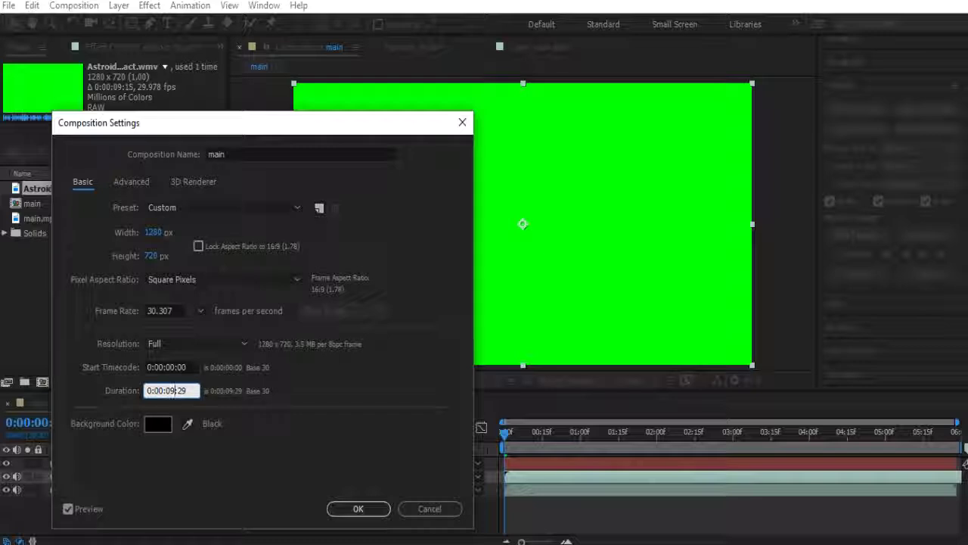
{"action": "key", "text": "Return"}
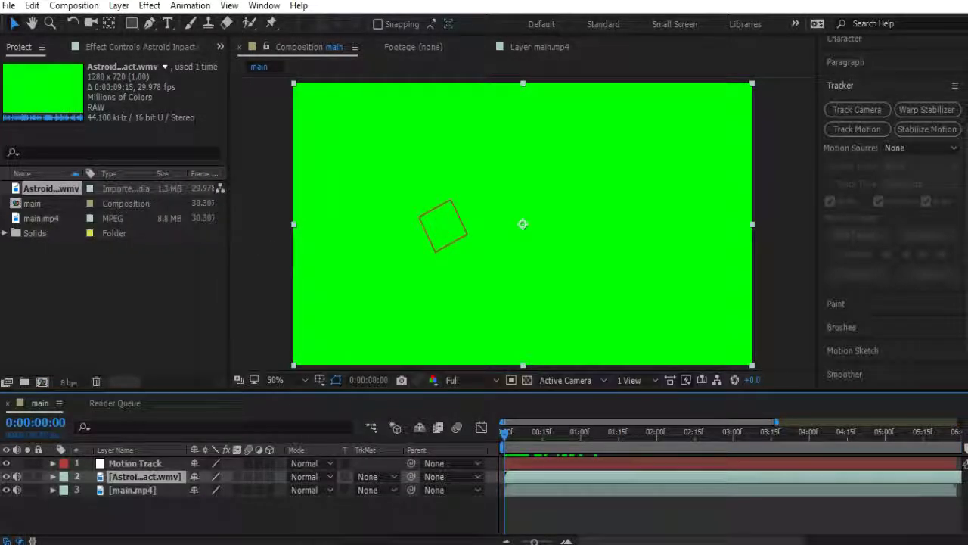
Play through the extended composition to examine when the asteroid appears and when it hits the ground
{"action": "key", "text": "space"}
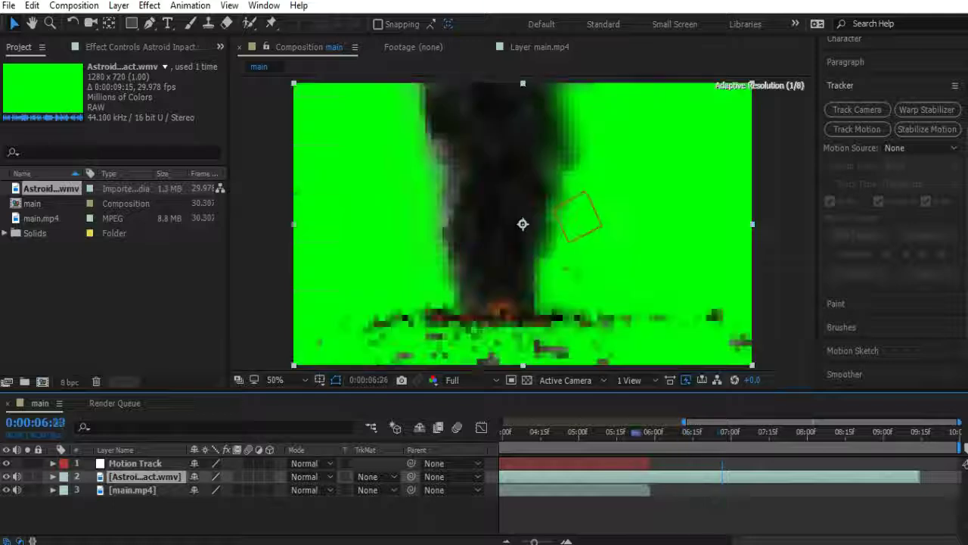
{"action": "key", "text": "space"}
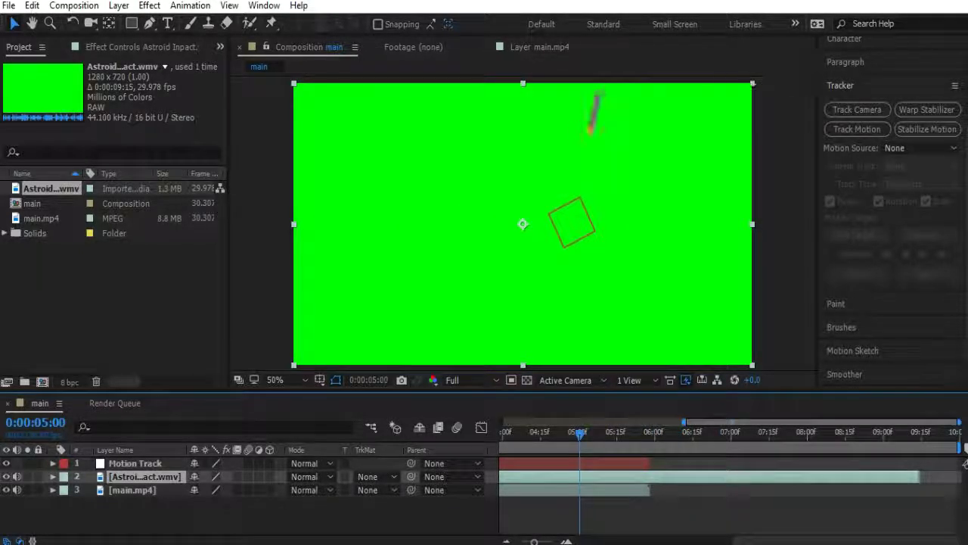
{"action": "key", "text": "space"}
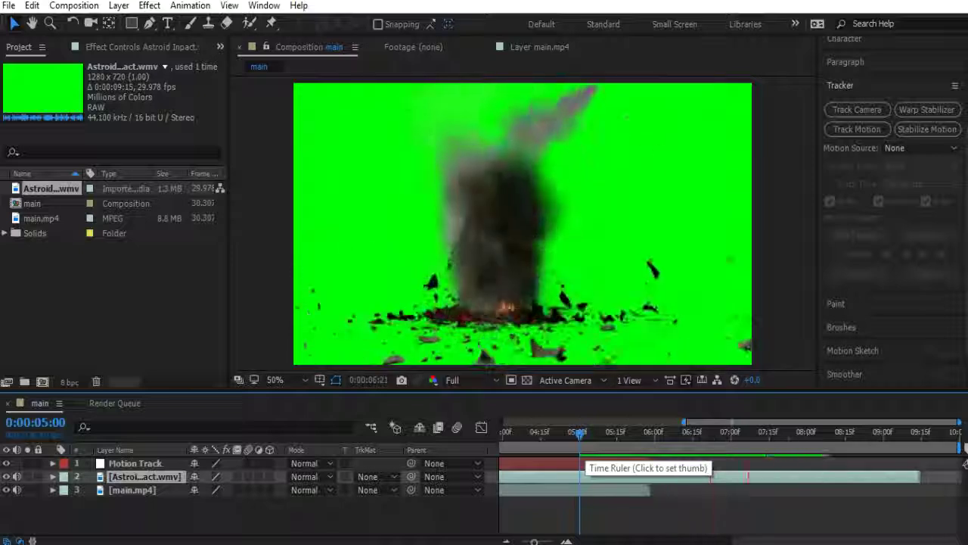
{"action": "key", "text": "space"}
{"action": "left_click_drag", "start_coordinate": [781, 434], "coordinate": [509, 434]}
{"action": "key", "text": "minus"}
{"action": "key", "text": "minus"}
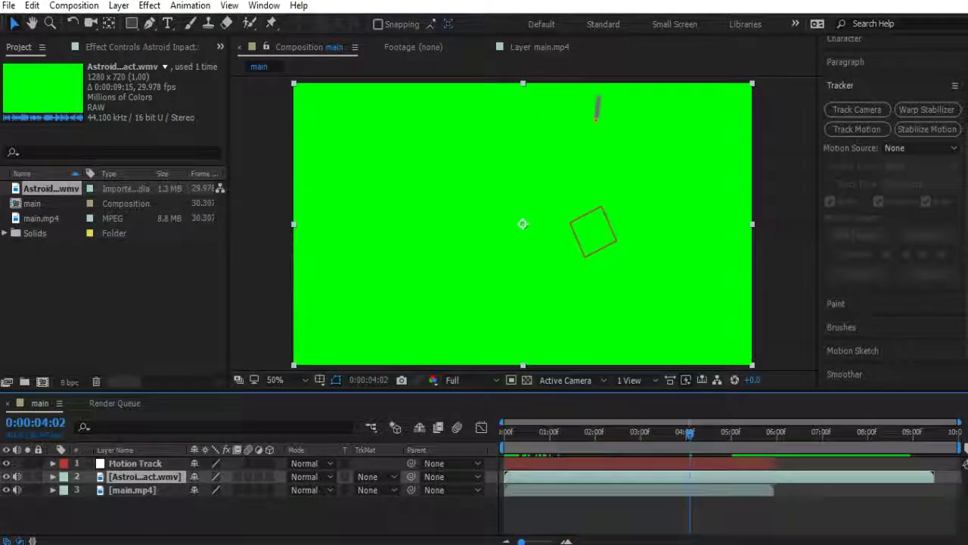
Shift the asteroid clip about 3:09 earlier so the falling asteroid shows from the composition's first frame, and preview the timing
{"action": "left_click_drag", "start_coordinate": [689, 434], "coordinate": [541, 433]}
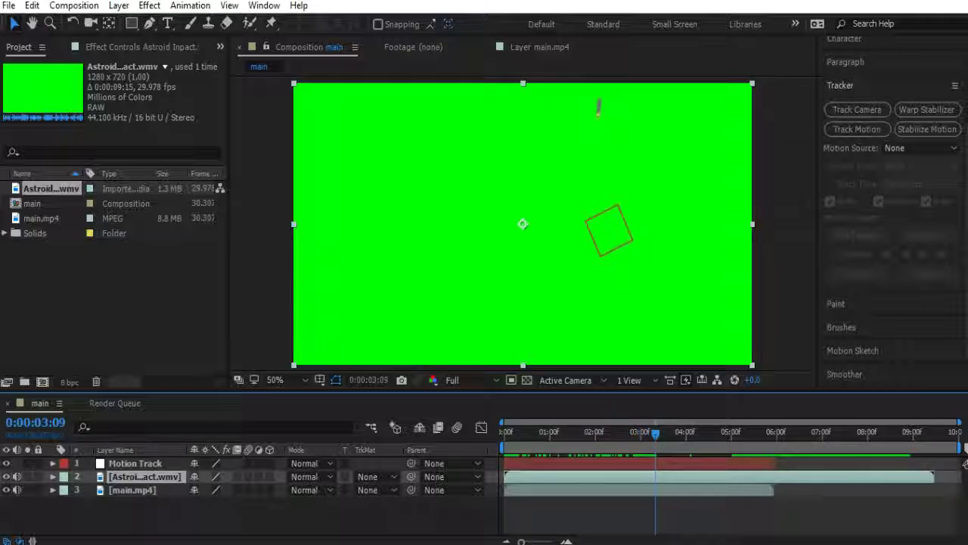
{"action": "left_click_drag", "start_coordinate": [506, 477], "coordinate": [541, 476]}
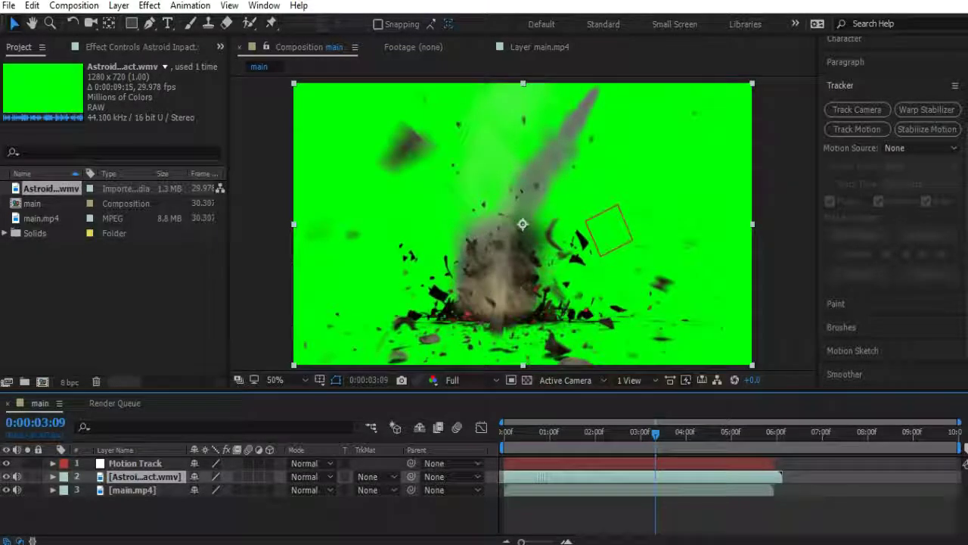
{"action": "key", "text": "space"}
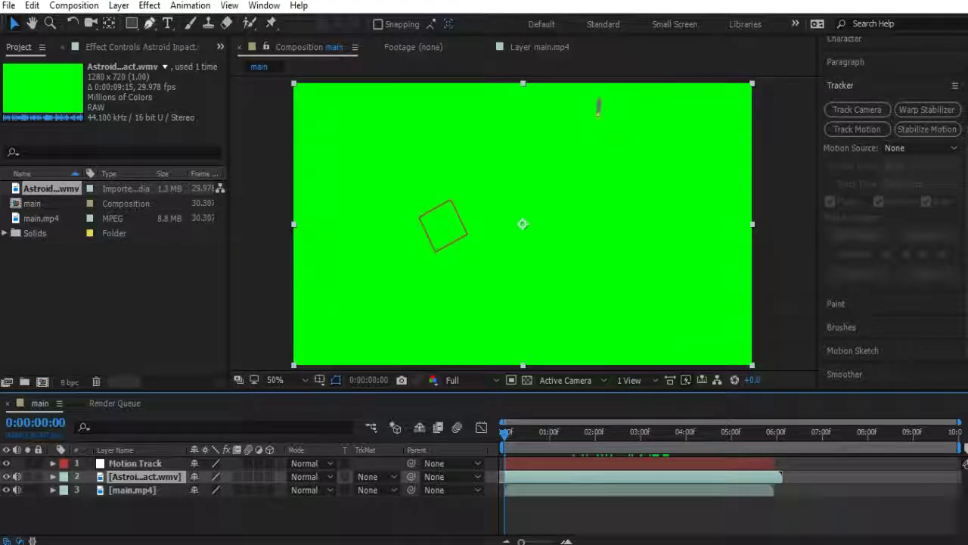
Apply Keylight (1.2) to the asteroid clip, sample the green background as its Screen Colour, and preview the composite
{"action": "left_click", "coordinate": [149, 5]}
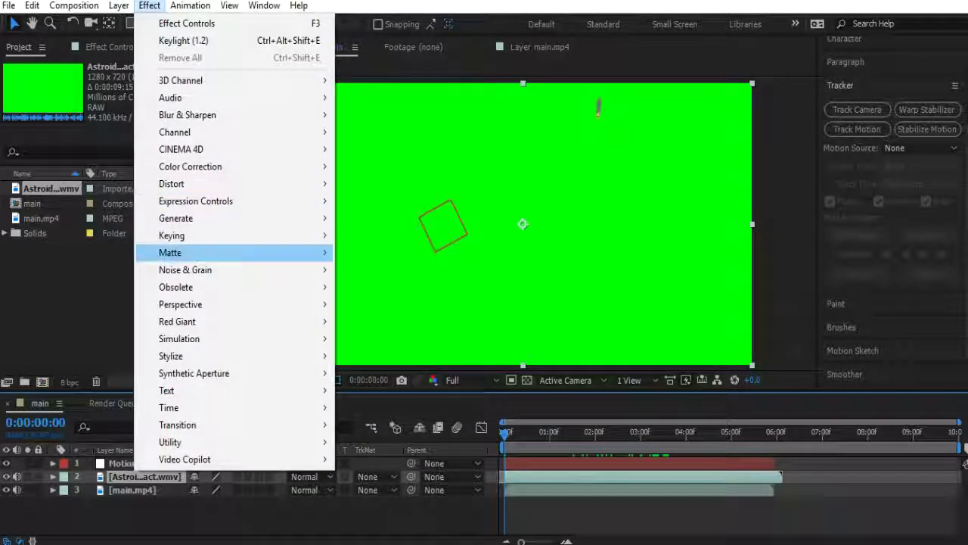
{"action": "mouse_move", "coordinate": [173, 235]}
{"action": "left_click", "coordinate": [381, 373]}
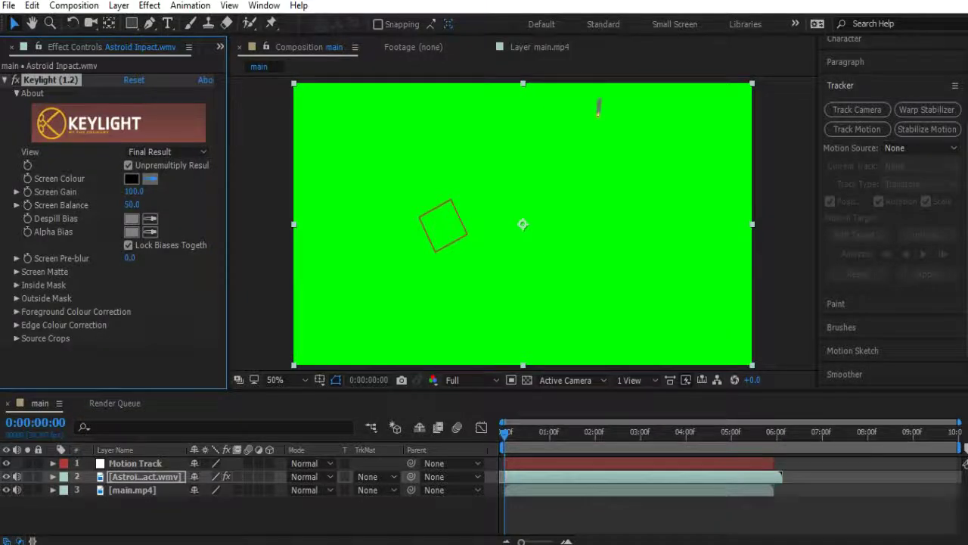
{"action": "left_click", "coordinate": [598, 113]}
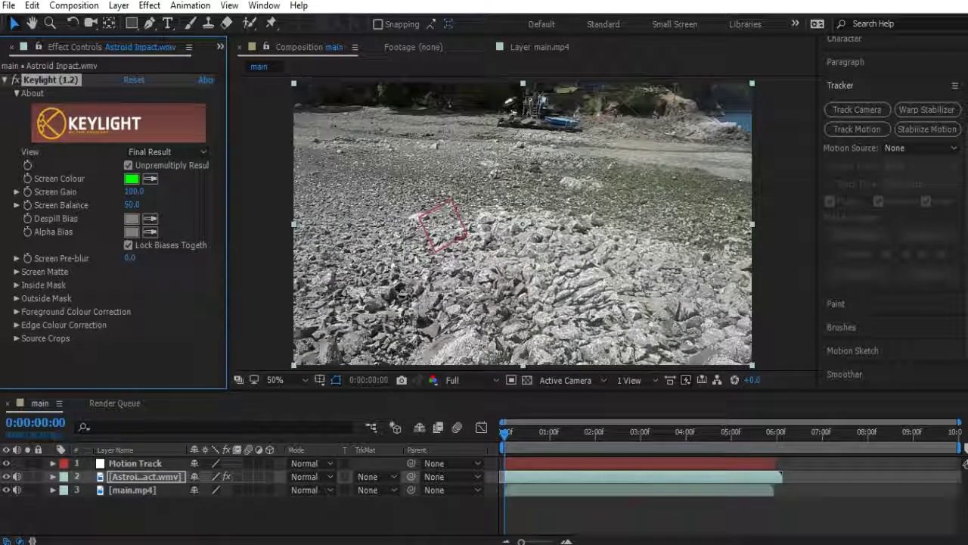
{"action": "key", "text": "space"}
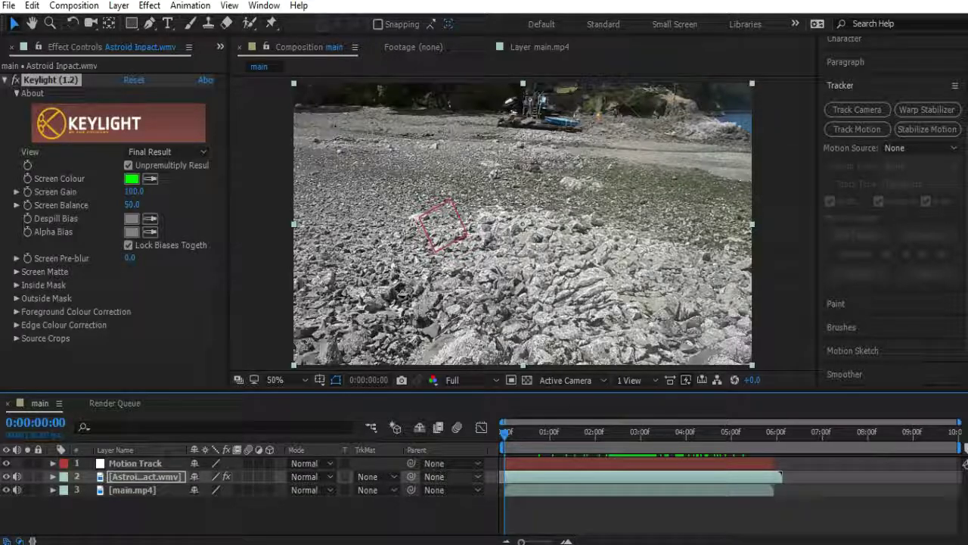
Parent the asteroid clip to the Motion Track null and preview how it follows the beach footage
{"action": "left_click", "coordinate": [452, 477]}
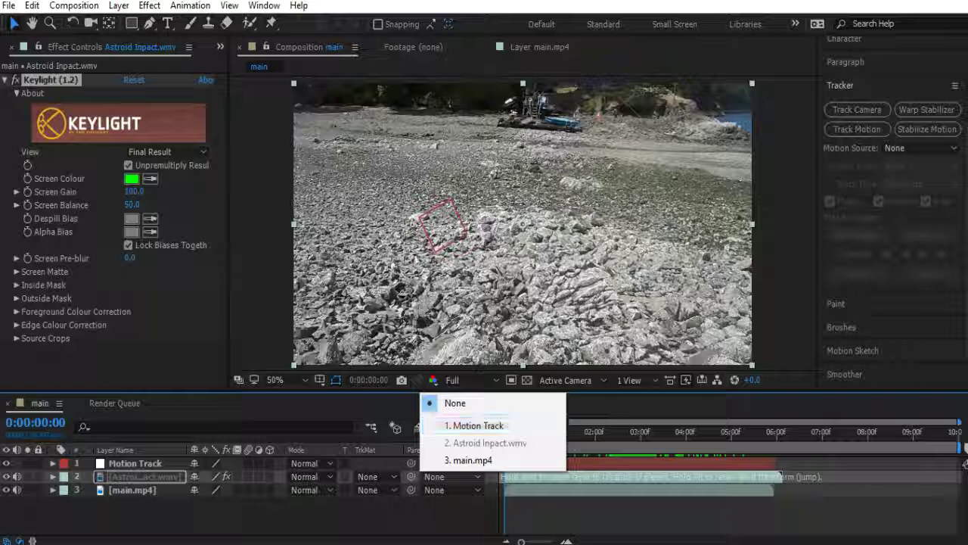
{"action": "left_click", "coordinate": [411, 477]}
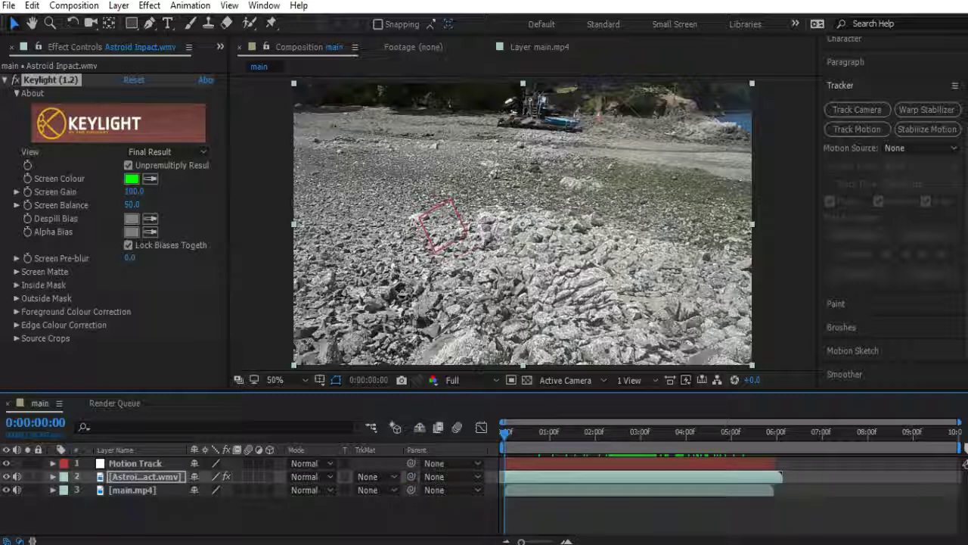
{"action": "left_click_drag", "start_coordinate": [376, 473], "coordinate": [140, 464]}
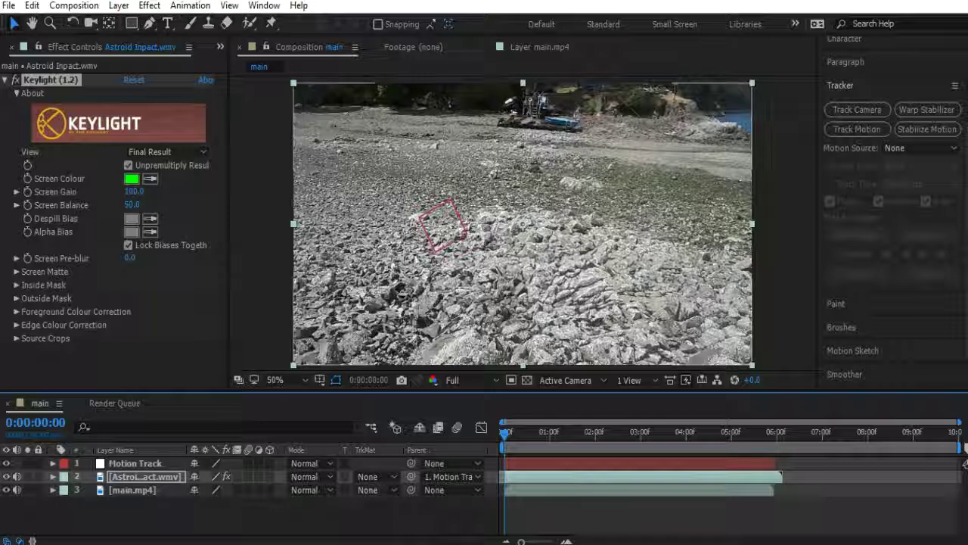
{"action": "key", "text": "space"}
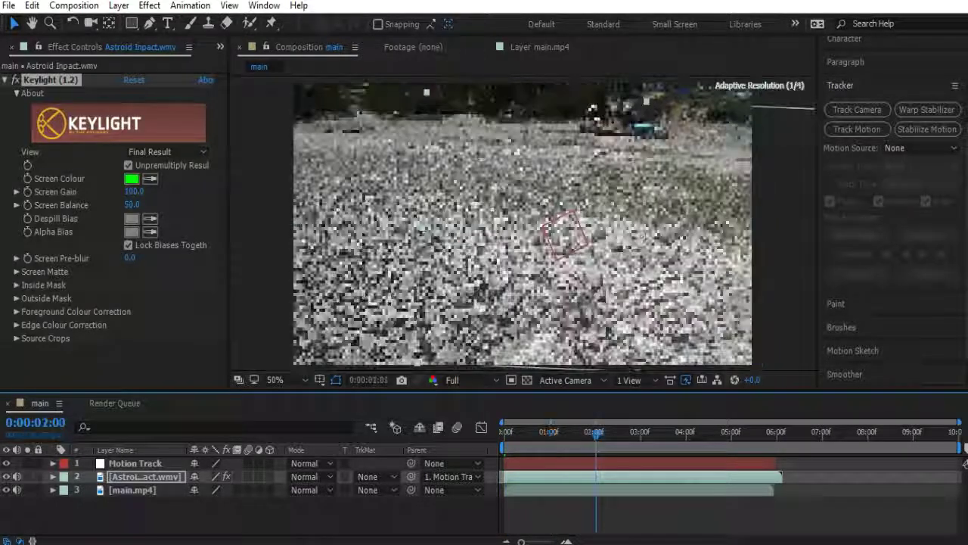
{"action": "mouse_move", "coordinate": [638, 434]}
{"action": "left_mouse_down"}
{"action": "mouse_move", "coordinate": [656, 434]}
{"action": "mouse_move", "coordinate": [623, 434]}
{"action": "left_mouse_up"}
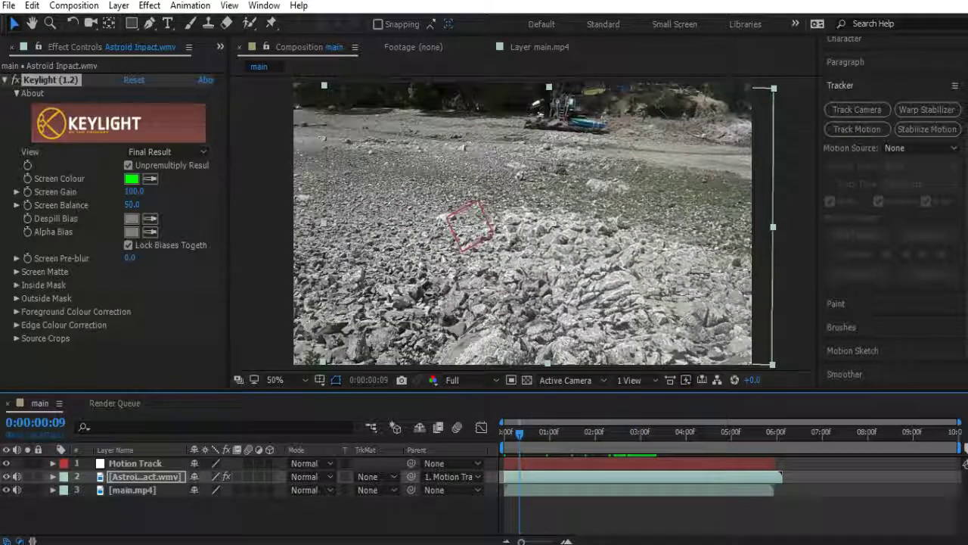
{"action": "left_click_drag", "start_coordinate": [519, 433], "coordinate": [504, 433]}
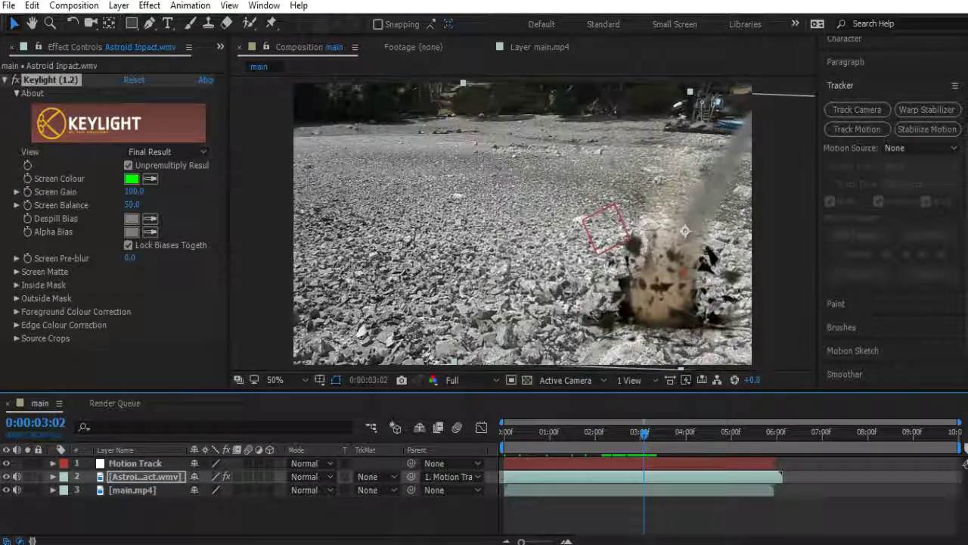
{"action": "left_click_drag", "start_coordinate": [635, 433], "coordinate": [505, 434]}
{"action": "key", "text": "space"}
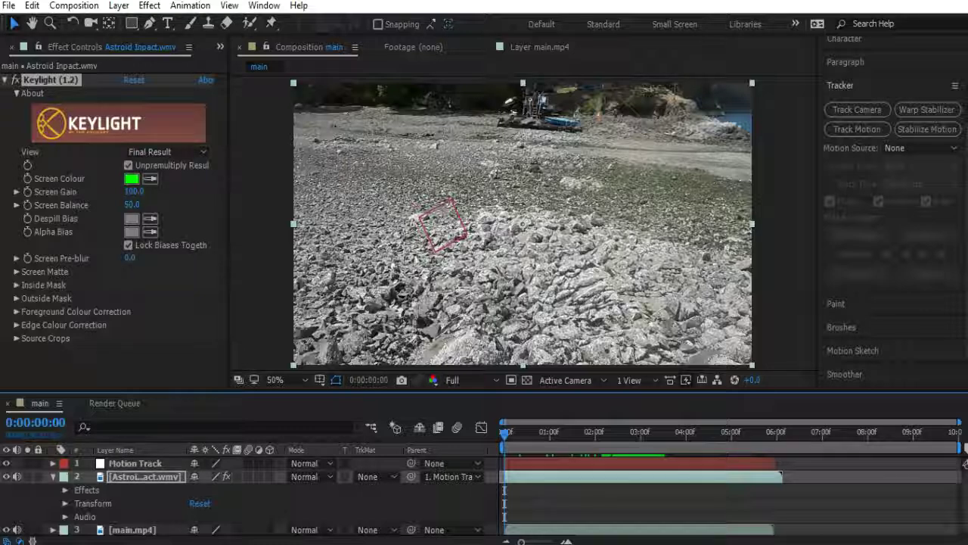
At about 0:00:03:01, reposition the asteroid clip so the impact lands on the far part of the beach, near the tree line
{"action": "left_click", "coordinate": [145, 477]}
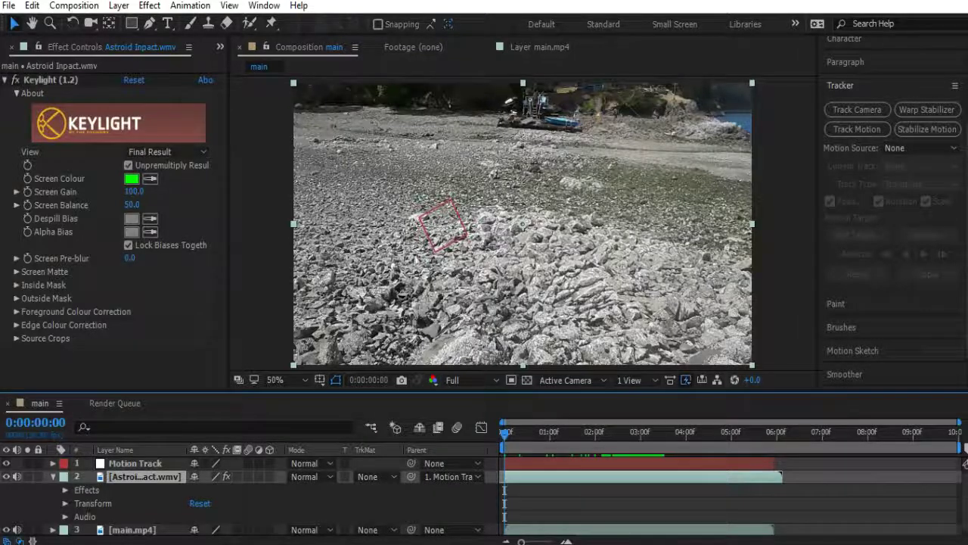
{"action": "key", "text": "space"}
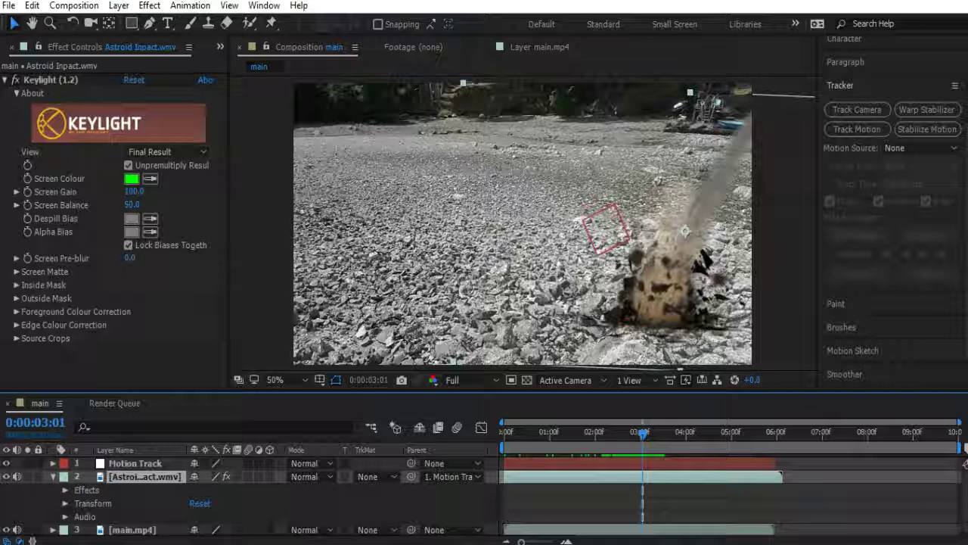
{"action": "left_click_drag", "start_coordinate": [665, 288], "coordinate": [495, 144]}
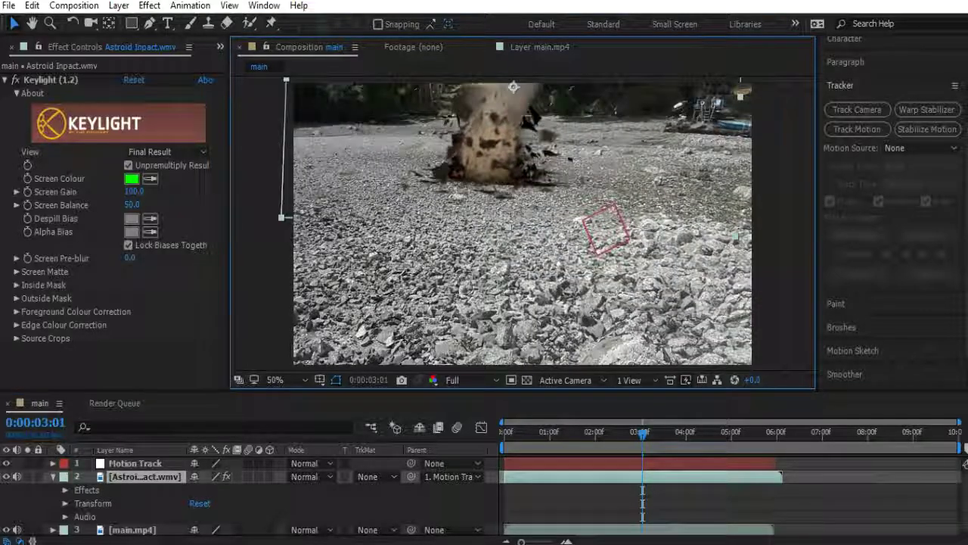
{"action": "left_click_drag", "start_coordinate": [513, 87], "coordinate": [535, 90]}
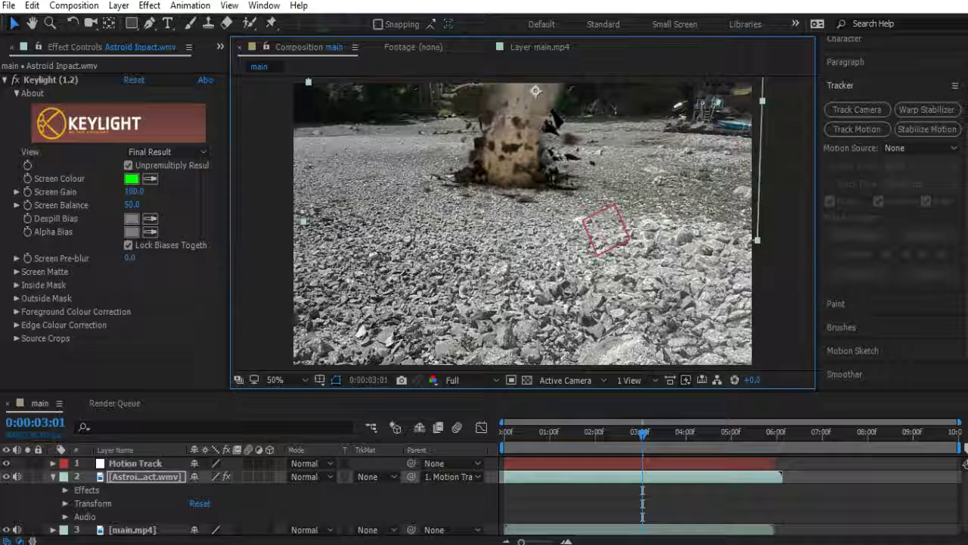
{"action": "left_click", "coordinate": [52, 477]}
{"action": "left_click_drag", "start_coordinate": [522, 151], "coordinate": [525, 150]}
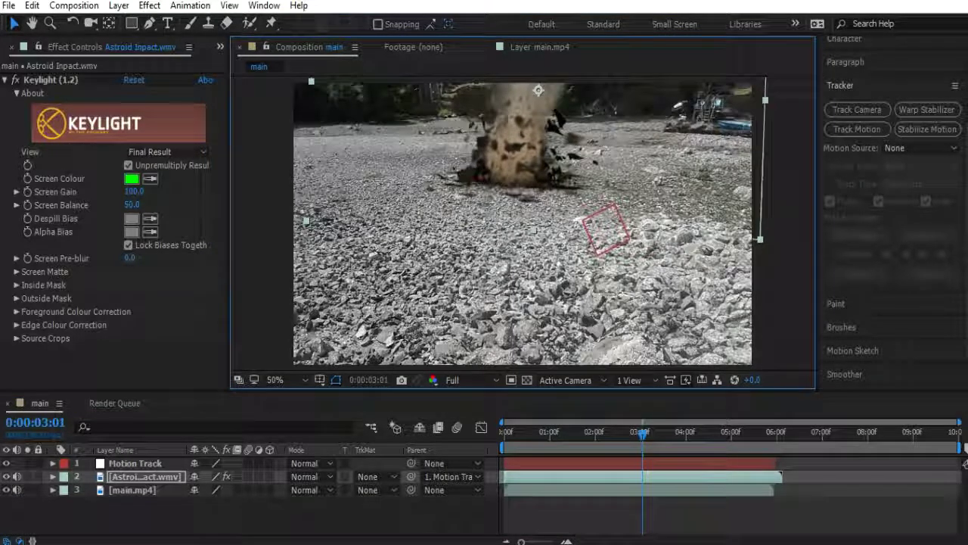
Scale the asteroid clip to 57%, reseat the explosion's base on the distant beach, and preview the shot
{"action": "key", "text": "s"}
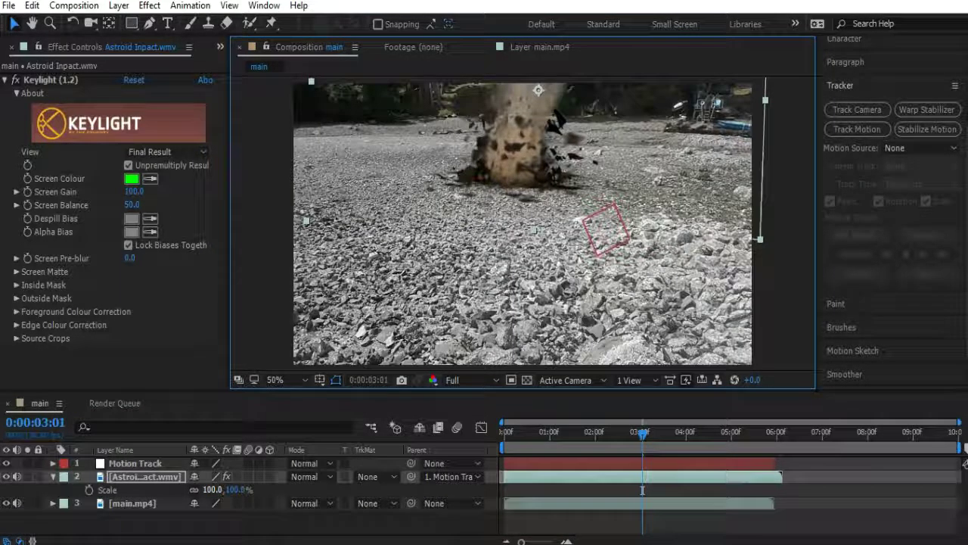
{"action": "left_click_drag", "start_coordinate": [215, 489], "coordinate": [181, 490]}
{"action": "left_click_drag", "start_coordinate": [523, 131], "coordinate": [518, 169]}
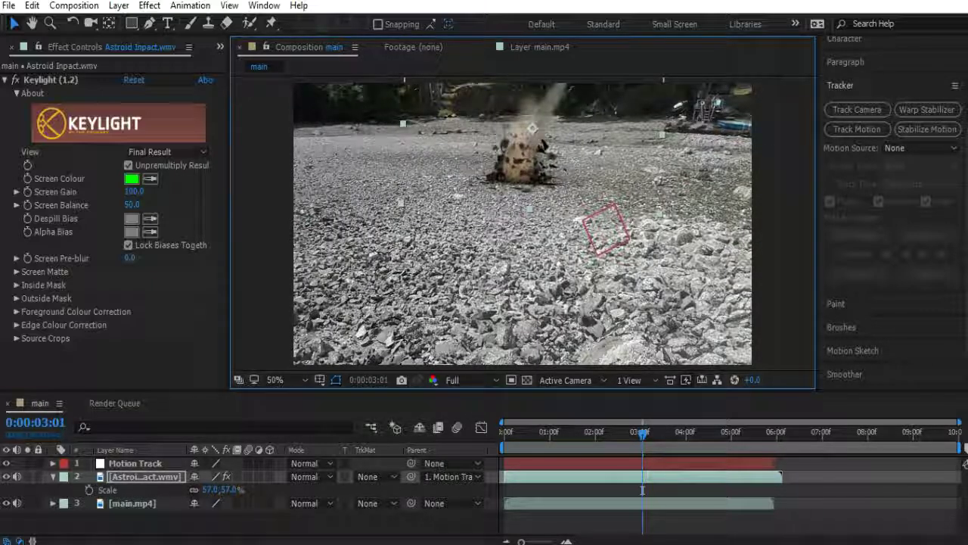
{"action": "left_click_drag", "start_coordinate": [643, 433], "coordinate": [507, 433]}
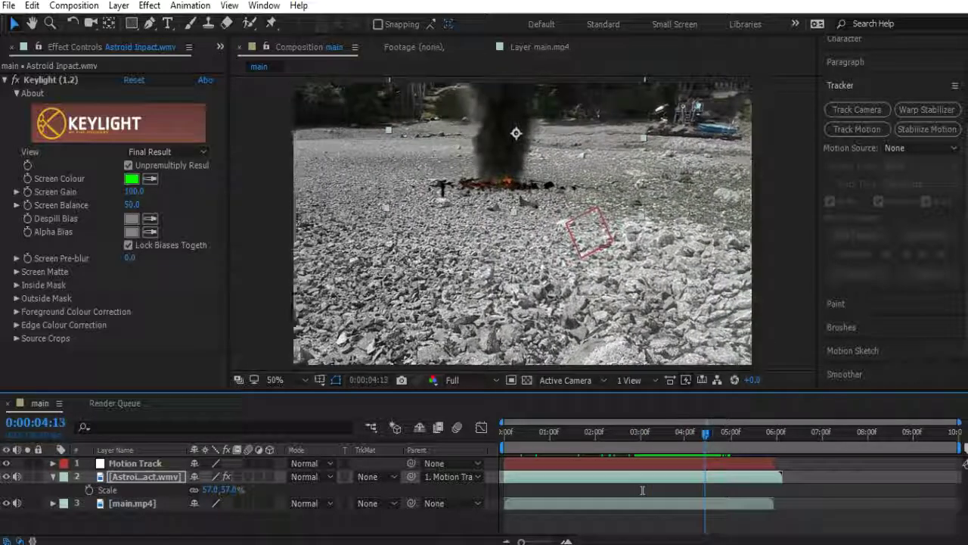
Inspect the burning debris up close and apply the Curves effect to the asteroid clip
{"action": "scroll", "coordinate": [523, 223], "scroll_direction": "up", "scroll_amount": 2}
{"action": "mouse_move", "coordinate": [514, 174]}
{"action": "left_mouse_down"}
{"action": "mouse_move", "coordinate": [563, 300]}
{"action": "mouse_move", "coordinate": [617, 336]}
{"action": "left_mouse_up"}
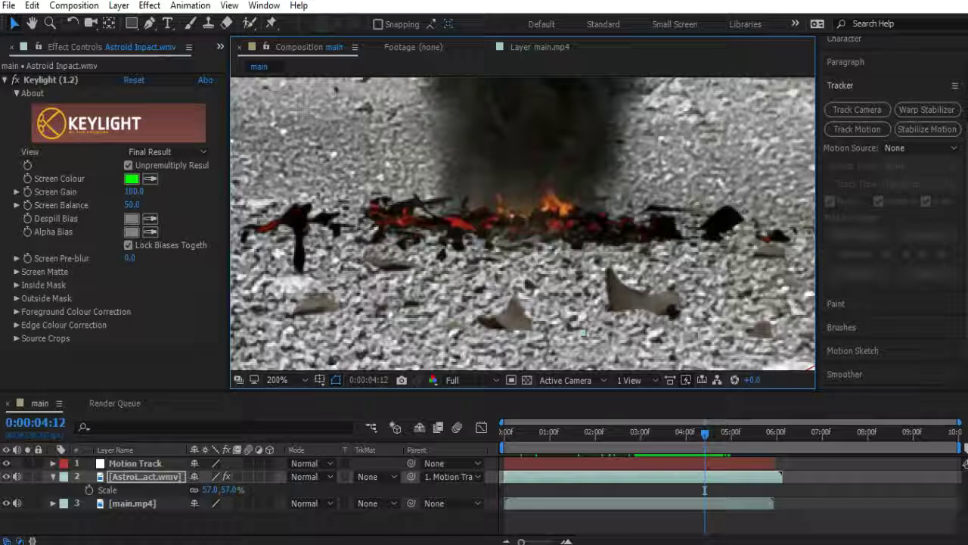
{"action": "scroll", "coordinate": [891, 211], "scroll_direction": "up", "scroll_amount": 3}
{"action": "left_click", "coordinate": [857, 94]}
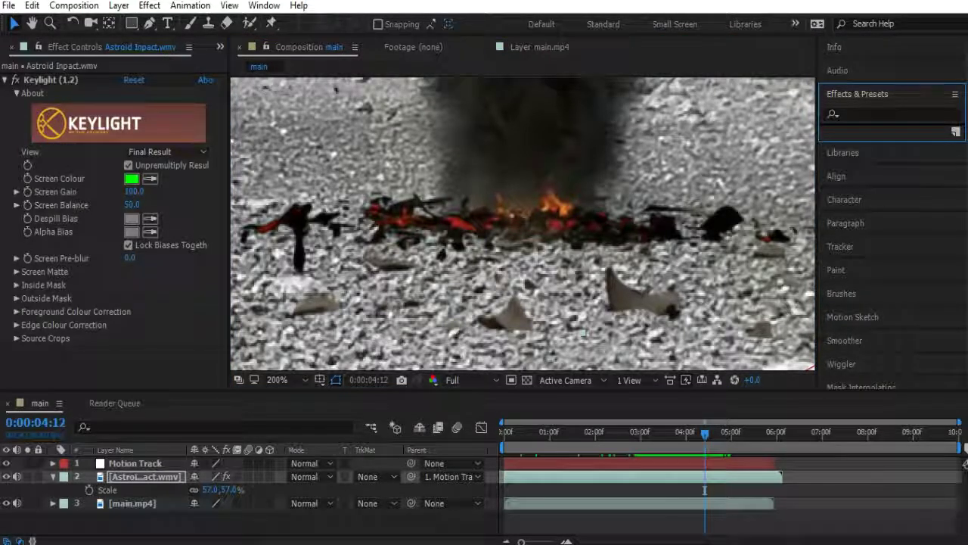
{"action": "type", "text": "curv"}
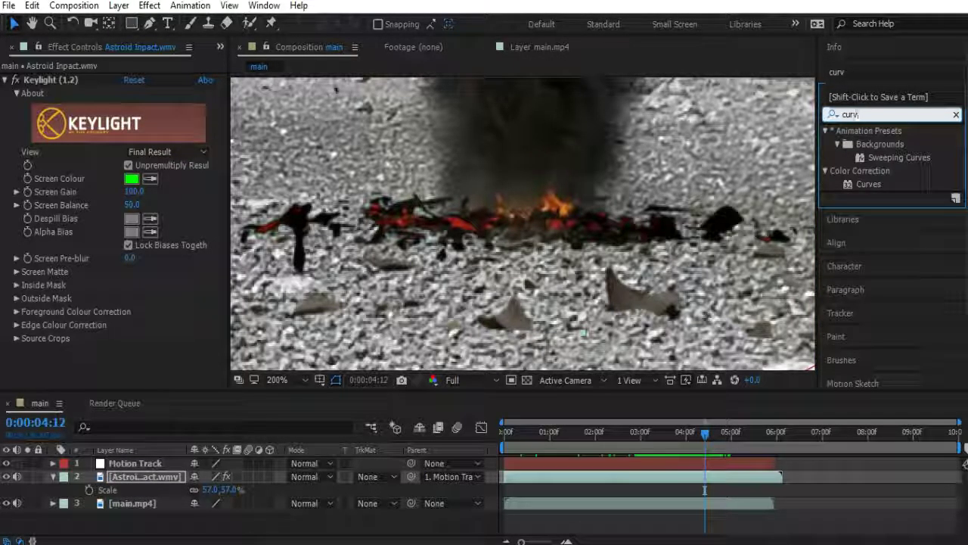
{"action": "left_click", "coordinate": [868, 184]}
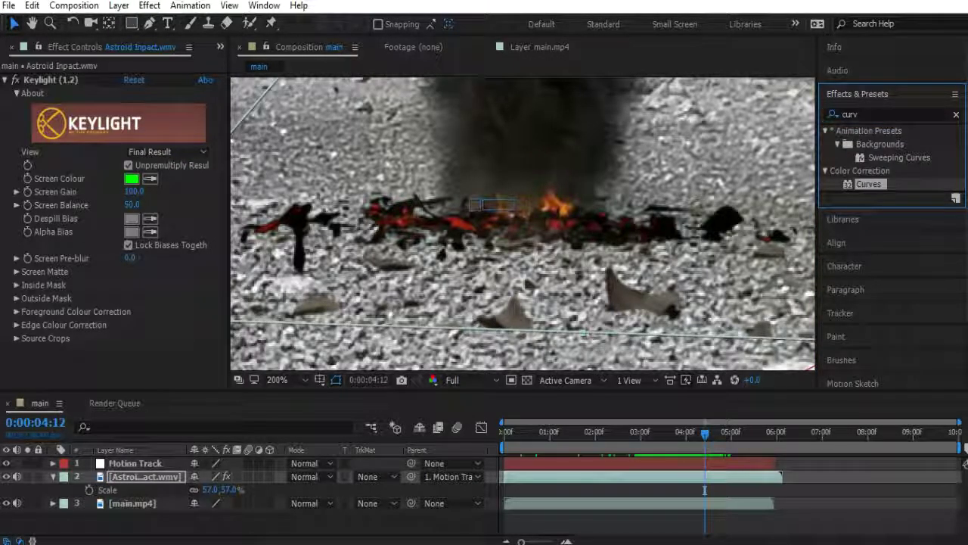
{"action": "double_click", "coordinate": [869, 184]}
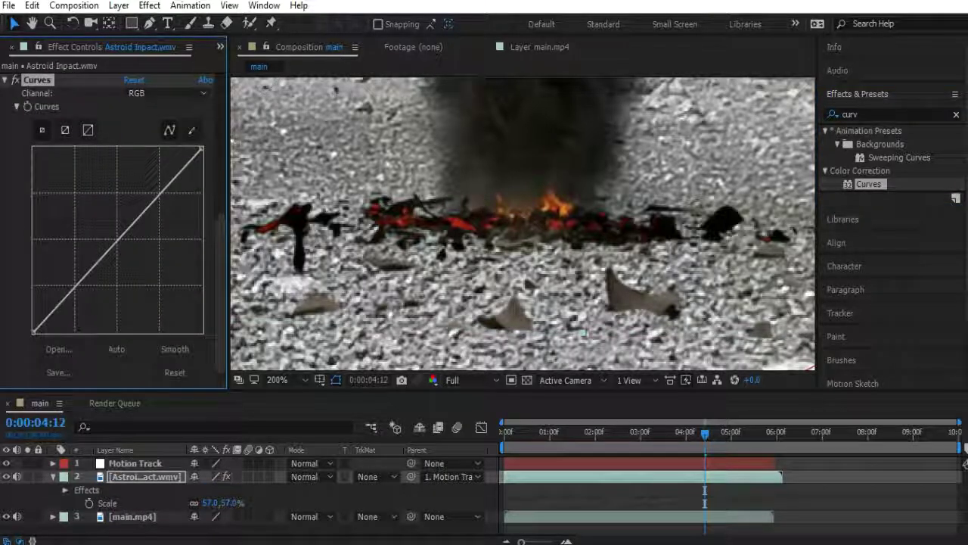
Bend the RGB curve strongly upward through the lower midtones to brighten the smoke and debris, and preview the result
{"action": "left_click_drag", "start_coordinate": [109, 250], "coordinate": [81, 215]}
{"action": "scroll", "coordinate": [523, 223], "scroll_direction": "down", "scroll_amount": 2}
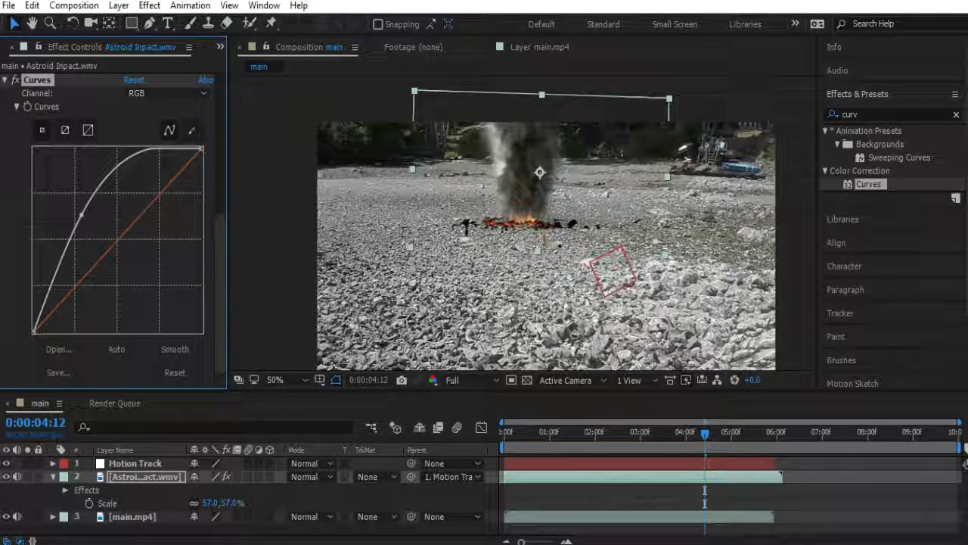
{"action": "key", "text": "space"}
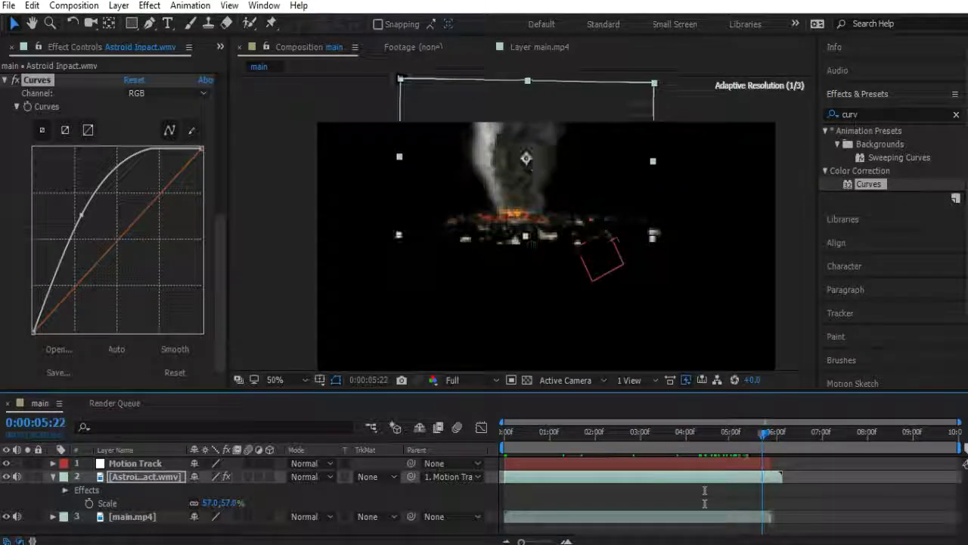
{"action": "left_click_drag", "start_coordinate": [764, 434], "coordinate": [683, 434]}
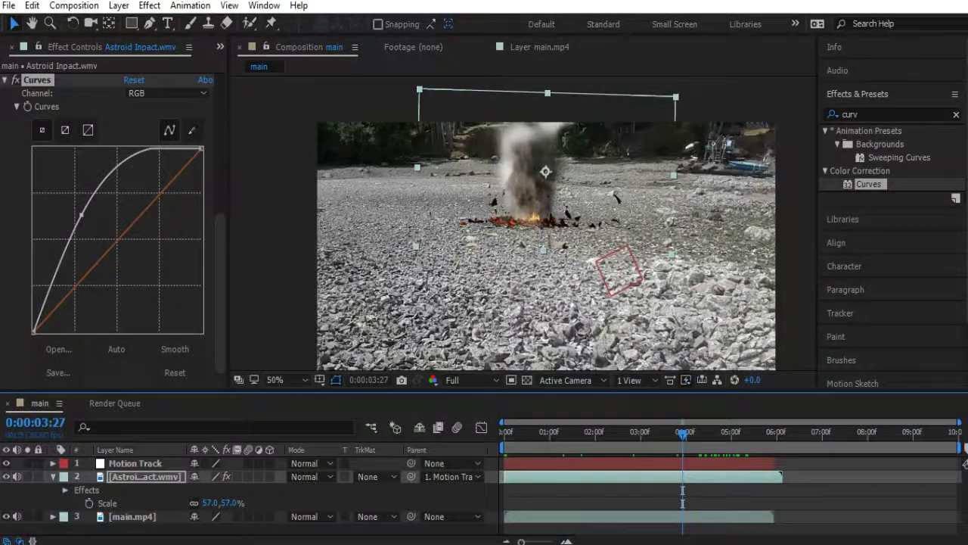
Apply Hue/Saturation to the asteroid clip and set its Master Saturation to -11
{"action": "scroll", "coordinate": [524, 224], "scroll_direction": "up", "scroll_amount": 3}
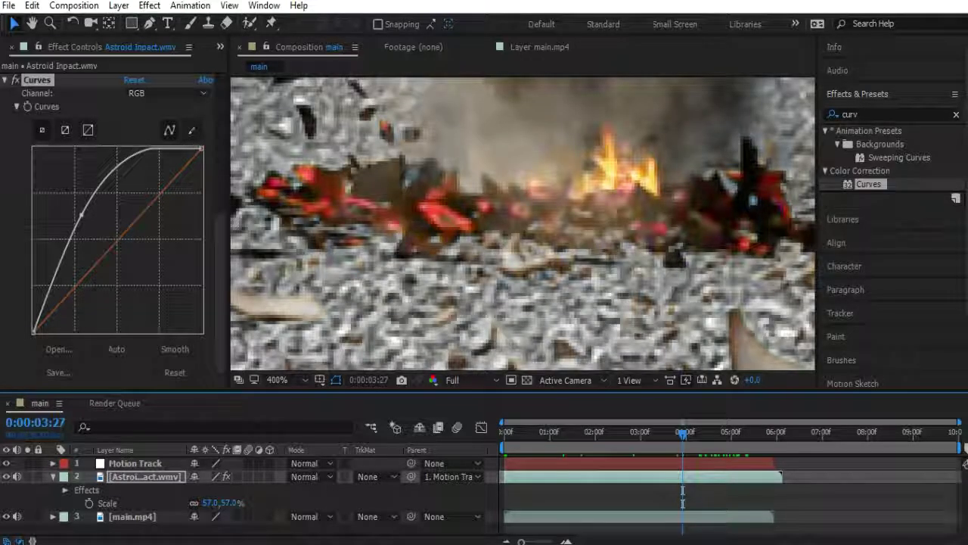
{"action": "key", "text": "ctrl+f"}
{"action": "type", "text": "hue"}
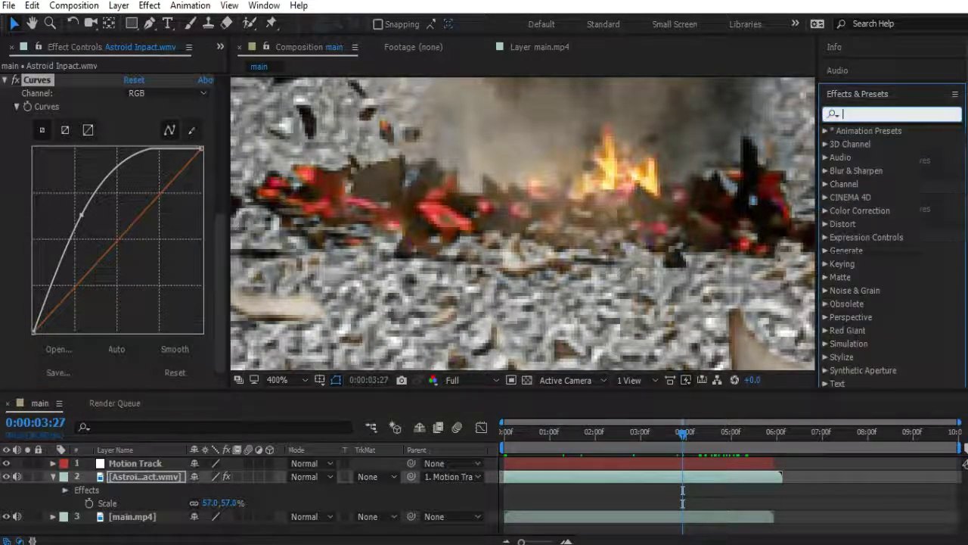
{"action": "left_click_drag", "start_coordinate": [884, 198], "coordinate": [458, 219]}
{"action": "key", "text": "/"}
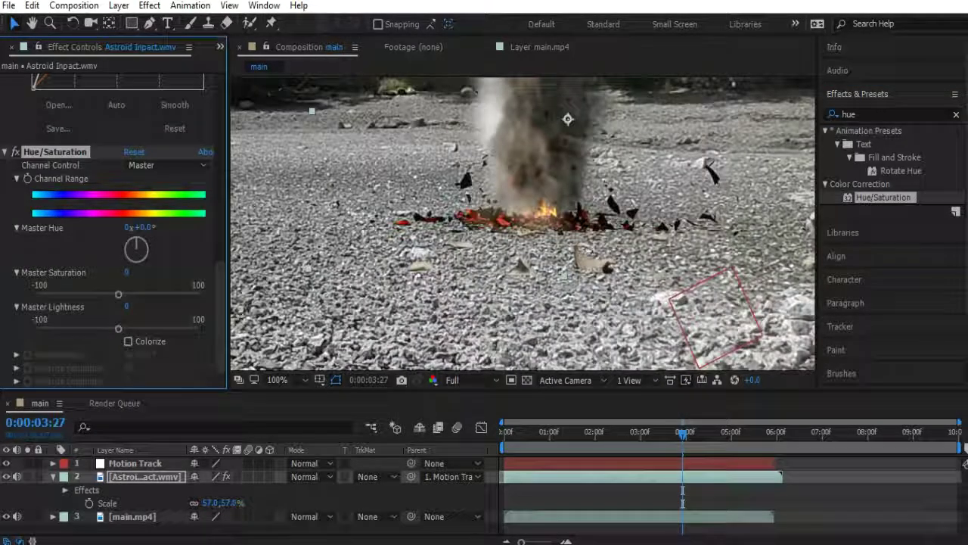
{"action": "mouse_move", "coordinate": [118, 295]}
{"action": "left_mouse_down"}
{"action": "mouse_move", "coordinate": [83, 294]}
{"action": "mouse_move", "coordinate": [133, 295]}
{"action": "mouse_move", "coordinate": [109, 294]}
{"action": "left_mouse_up"}
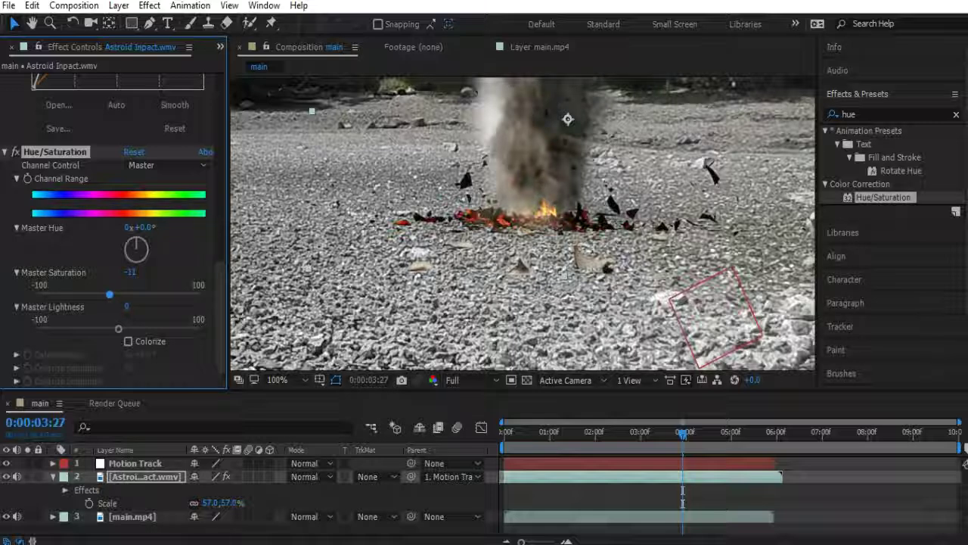
{"action": "key", "text": "comma"}
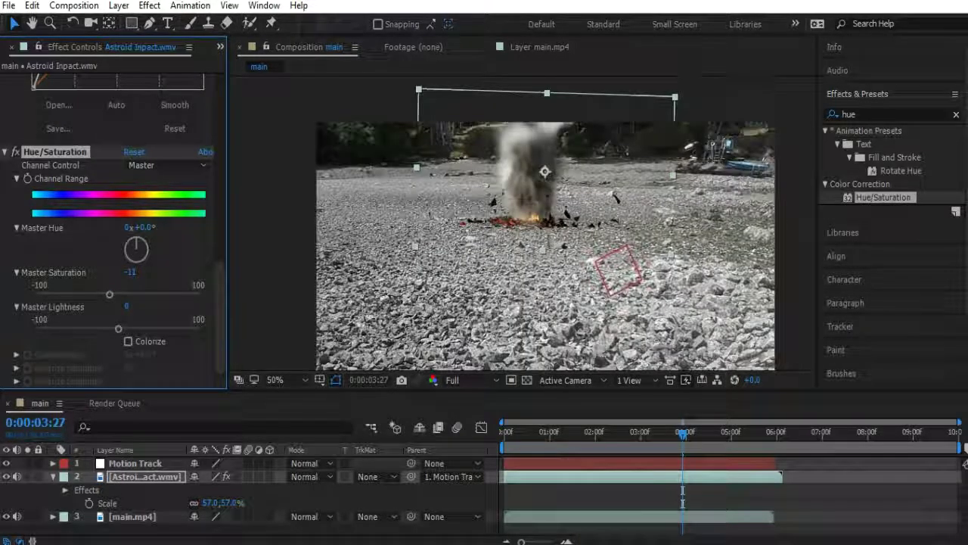
Play the colour-corrected composite from the first frame to check the impact and the end of the clips
{"action": "left_click_drag", "start_coordinate": [682, 435], "coordinate": [505, 434]}
{"action": "key", "text": "space"}
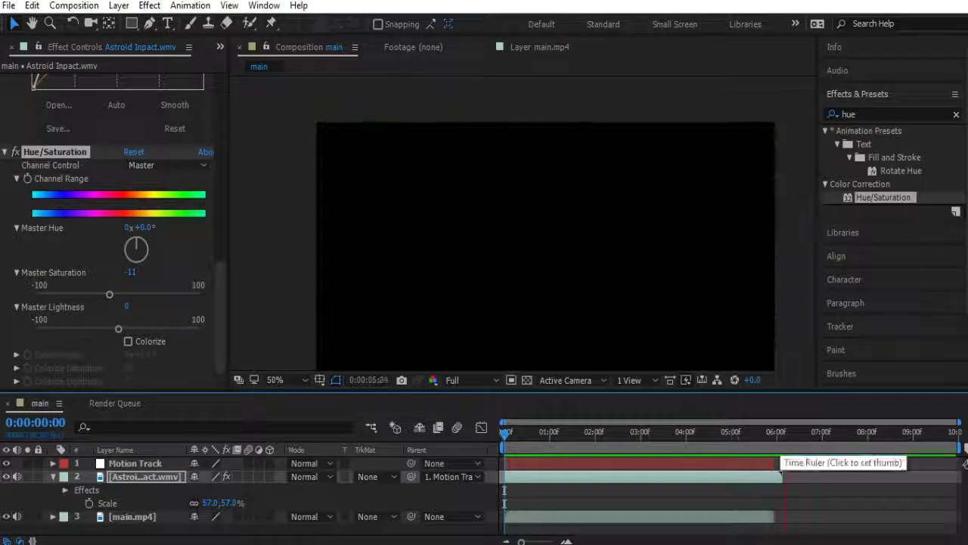
{"action": "key", "text": "space"}
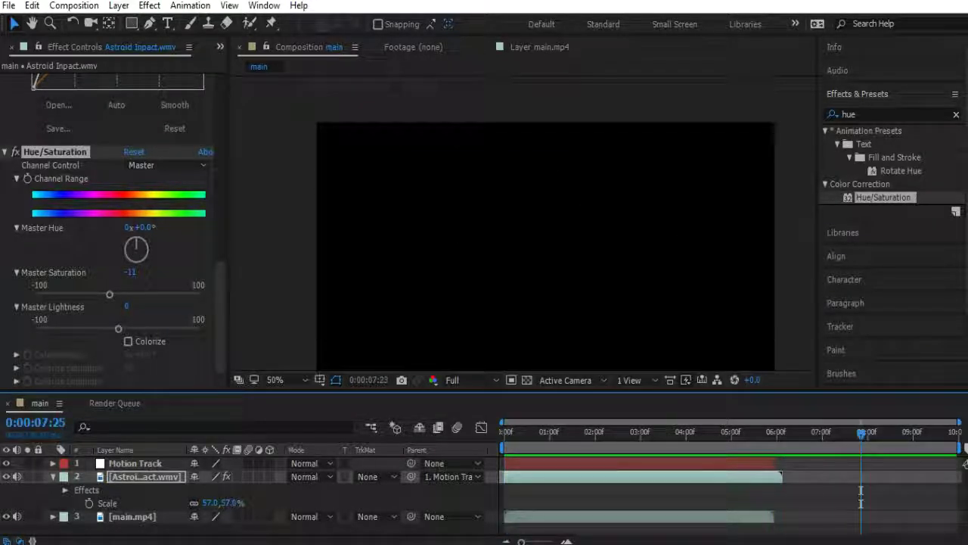
Trim the end of the asteroid clip to match the end of the beach footage, and preview the final composite
{"action": "left_click_drag", "start_coordinate": [782, 477], "coordinate": [775, 476]}
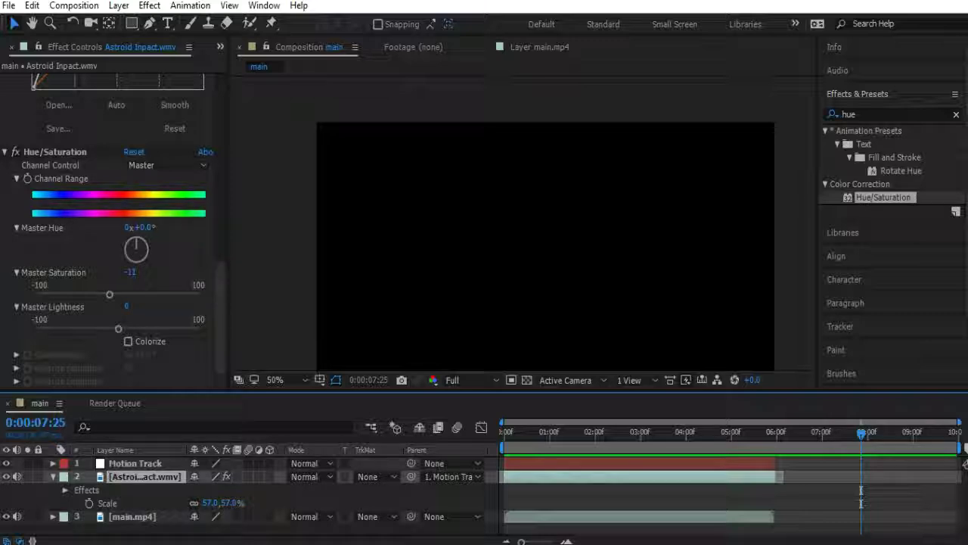
{"action": "key", "text": "space"}
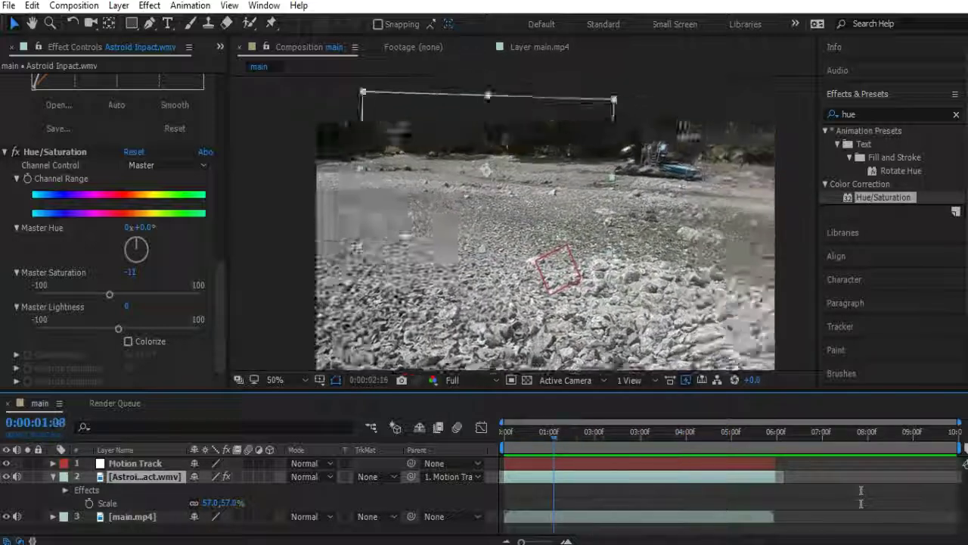
{"action": "key", "text": "space"}
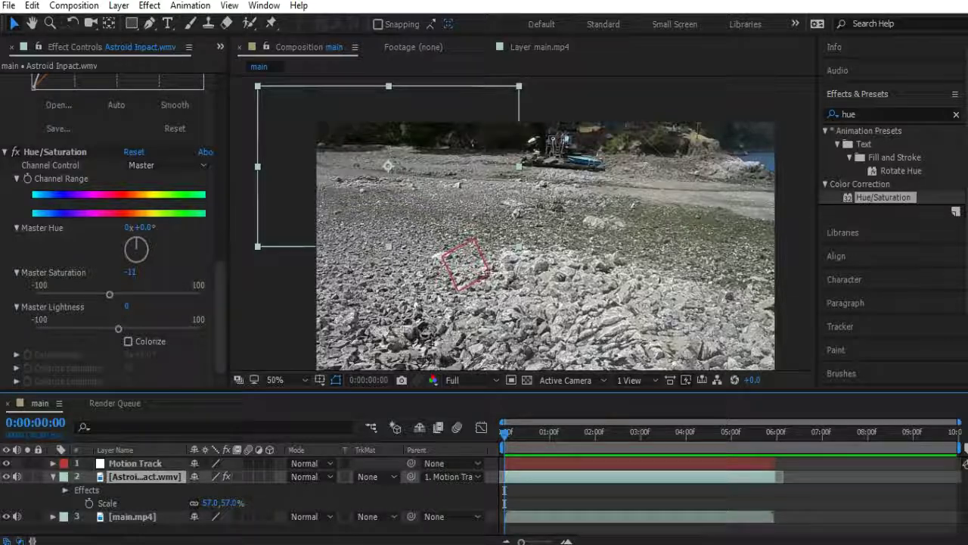
{"action": "key", "text": "s"}
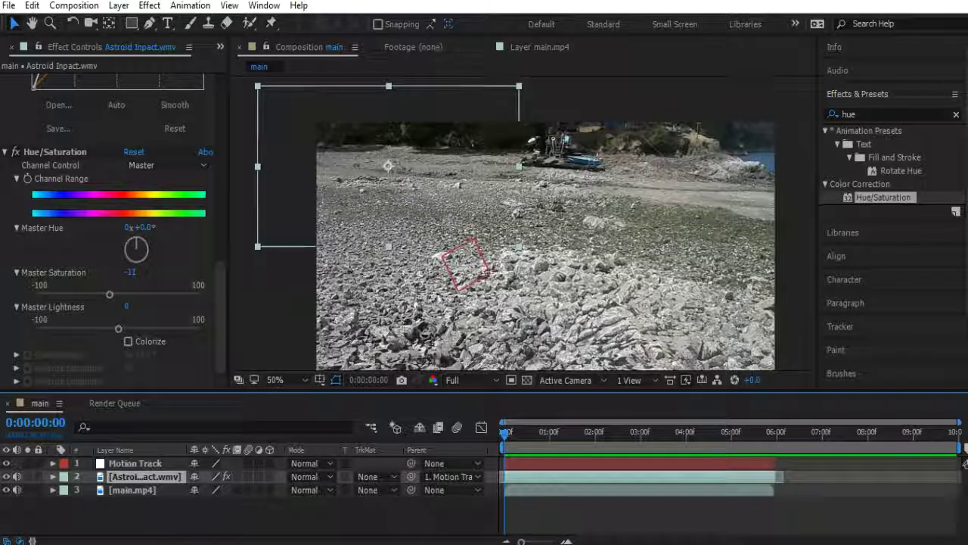
{"action": "key", "text": "space"}
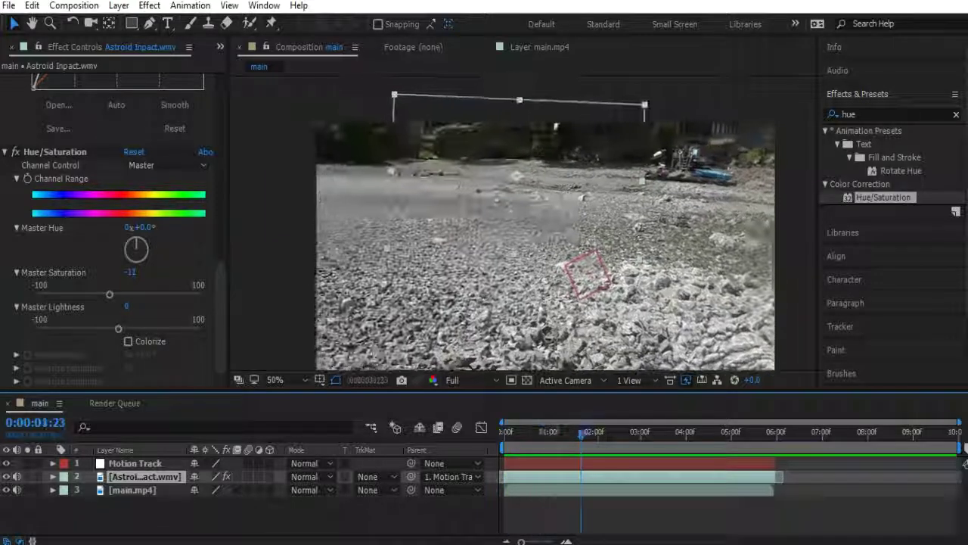
Add an ambient light named "Video Lighting" and make the beach footage and asteroid layers 3D
{"action": "key", "text": "space"}
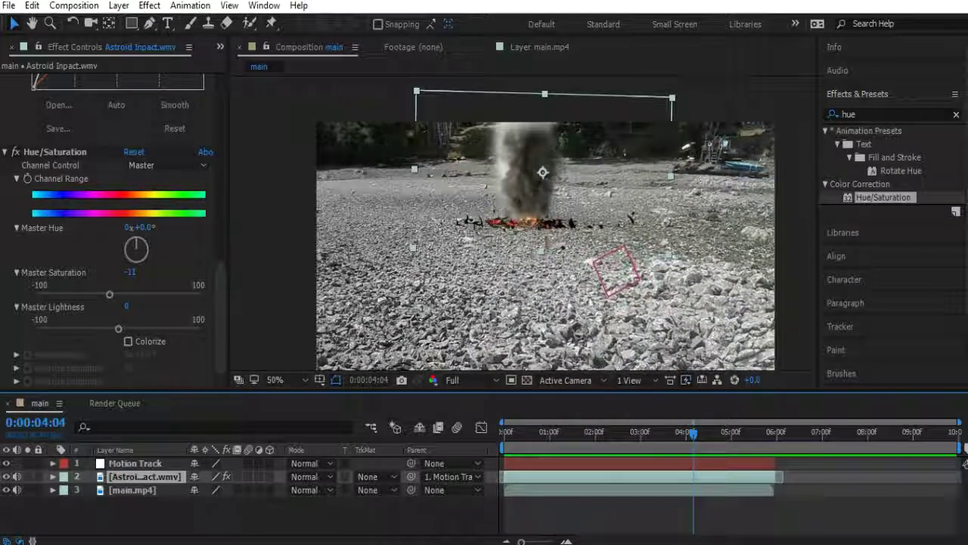
{"action": "scroll", "coordinate": [523, 224], "scroll_direction": "up", "scroll_amount": 1}
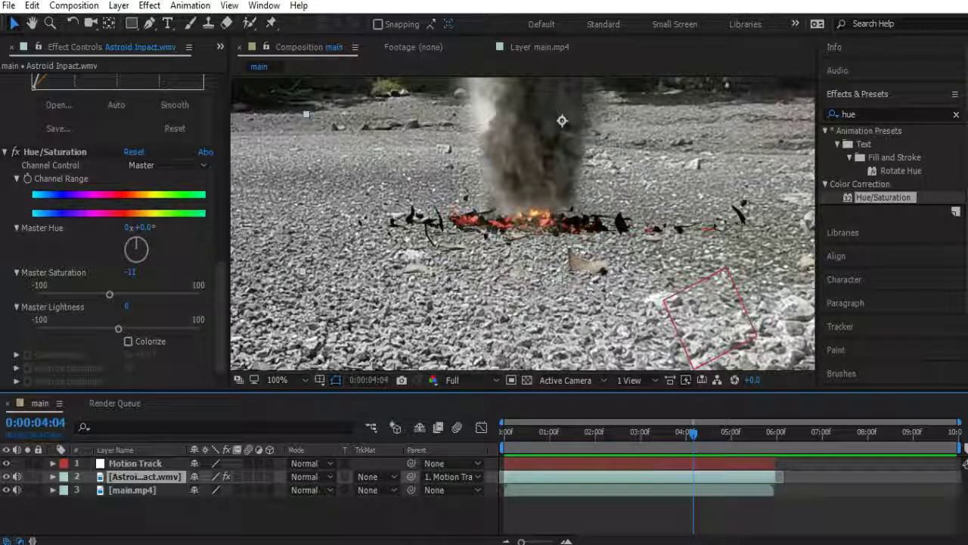
{"action": "right_click", "coordinate": [147, 520]}
{"action": "mouse_move", "coordinate": [182, 350]}
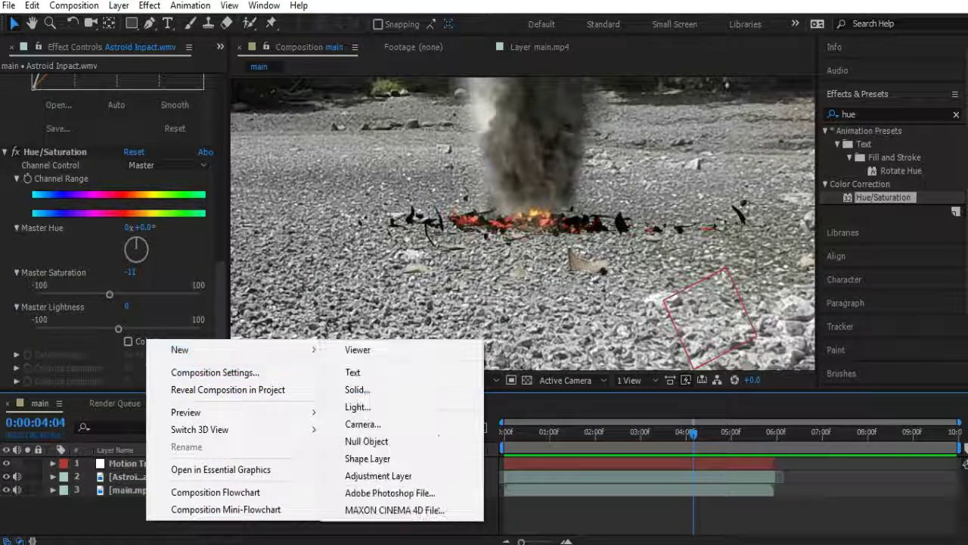
{"action": "left_click", "coordinate": [358, 407]}
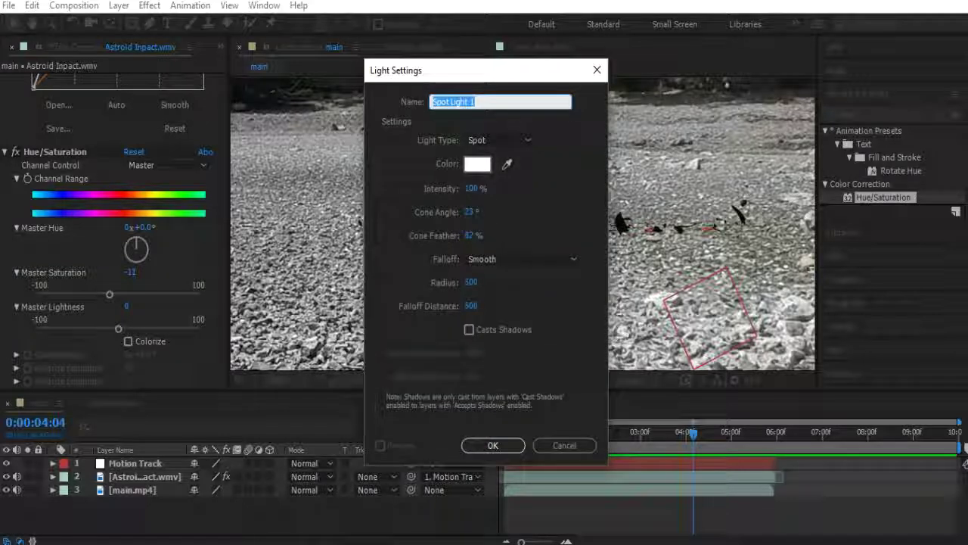
{"action": "key", "text": "BackSpace"}
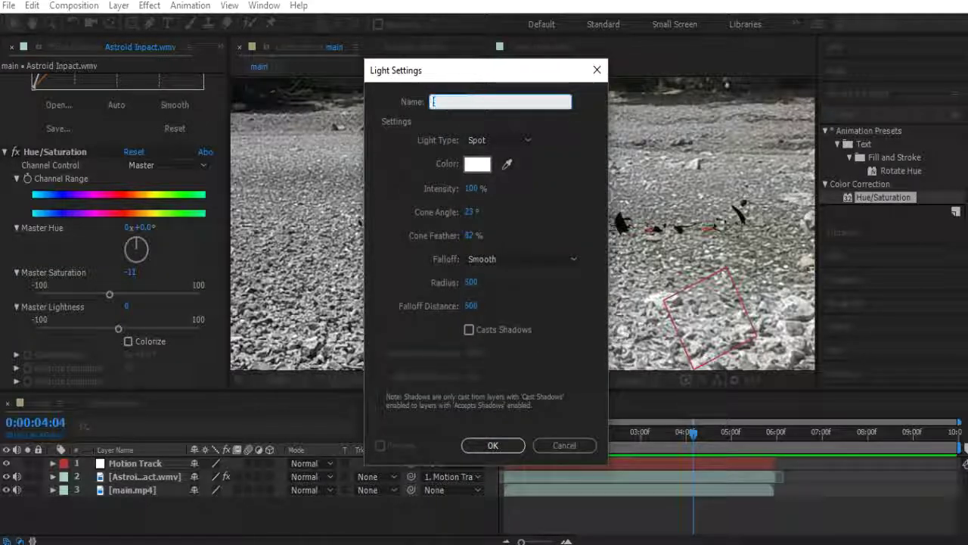
{"action": "left_click", "coordinate": [500, 140]}
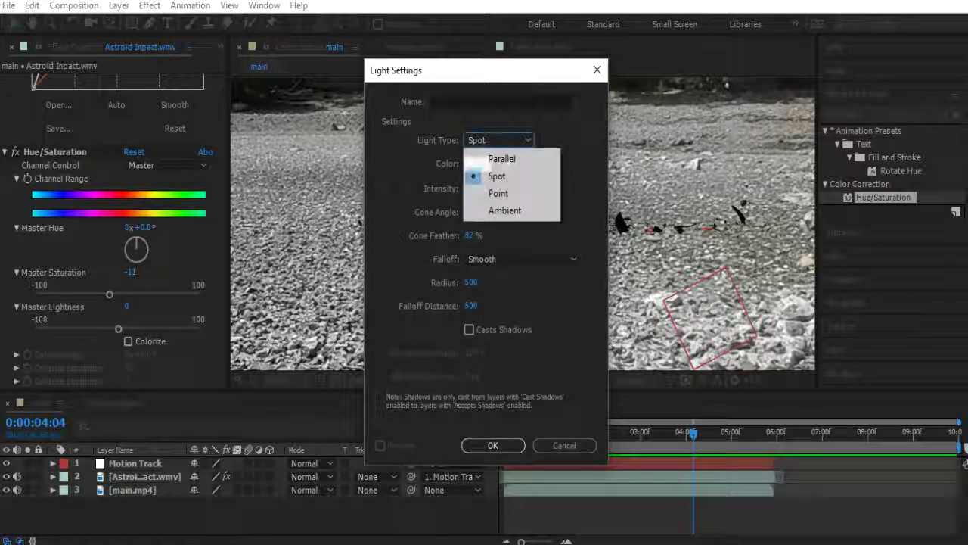
{"action": "left_click", "coordinate": [504, 210]}
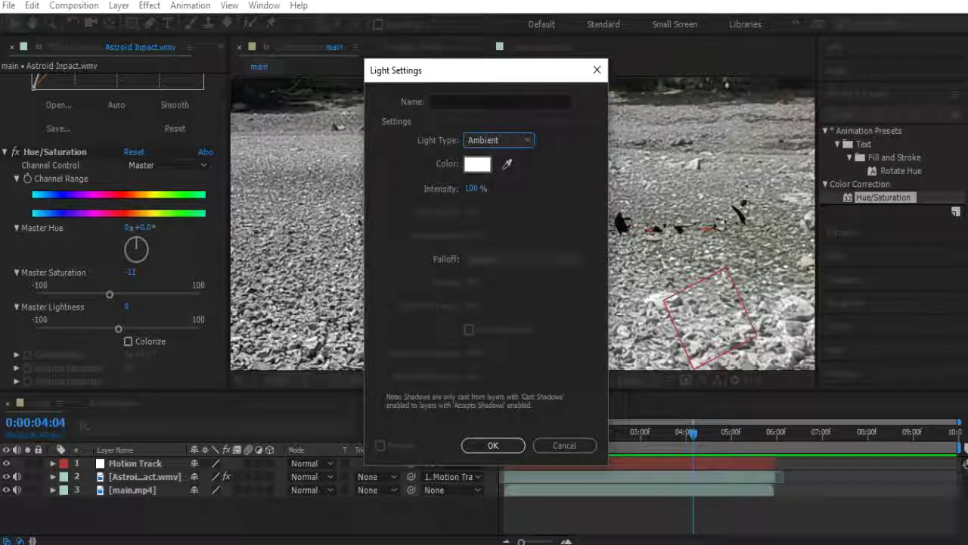
{"action": "left_click", "coordinate": [500, 102]}
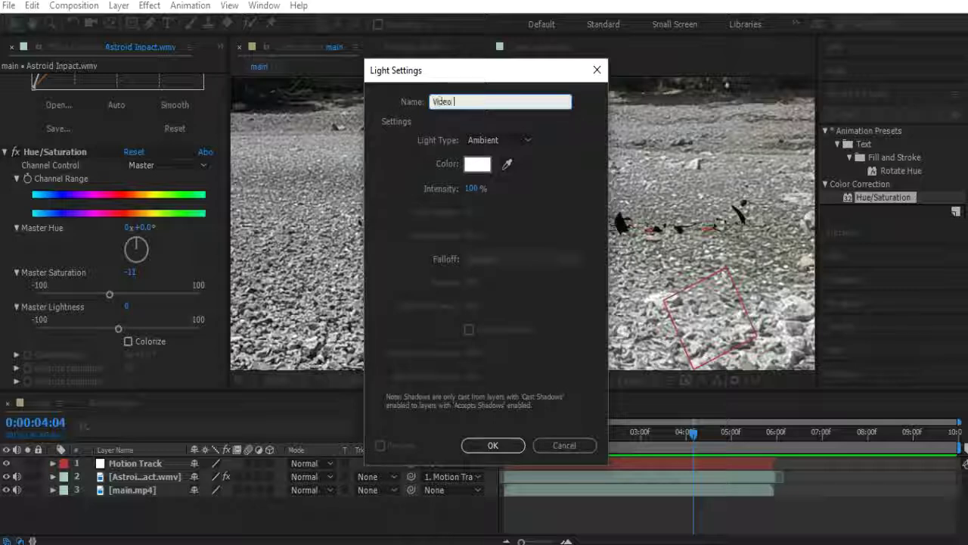
{"action": "type", "text": "Video Lighting"}
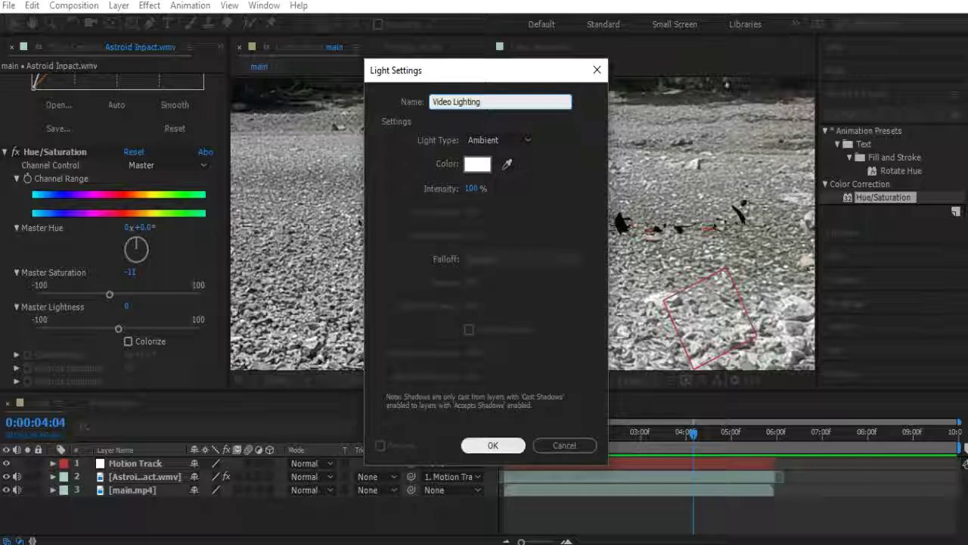
{"action": "key", "text": "Return"}
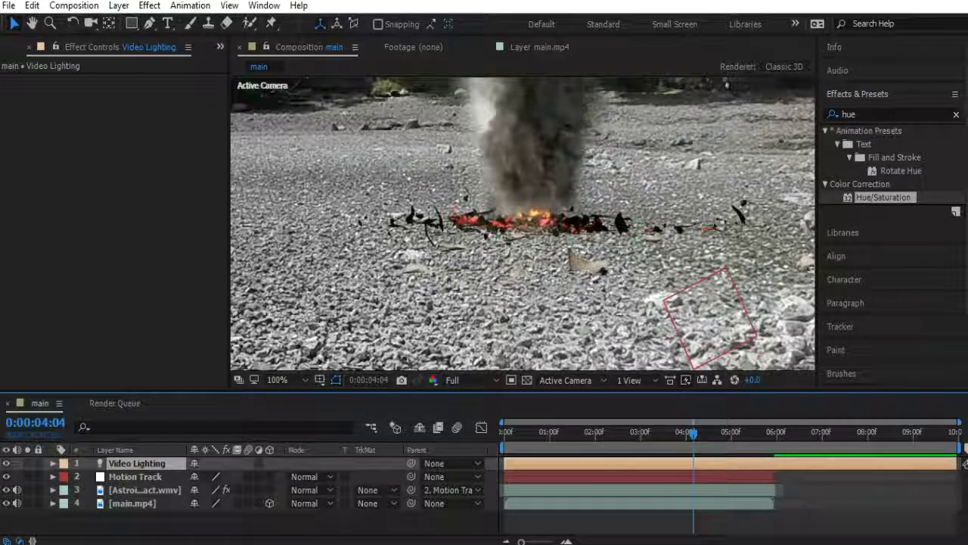
{"action": "left_click", "coordinate": [270, 489]}
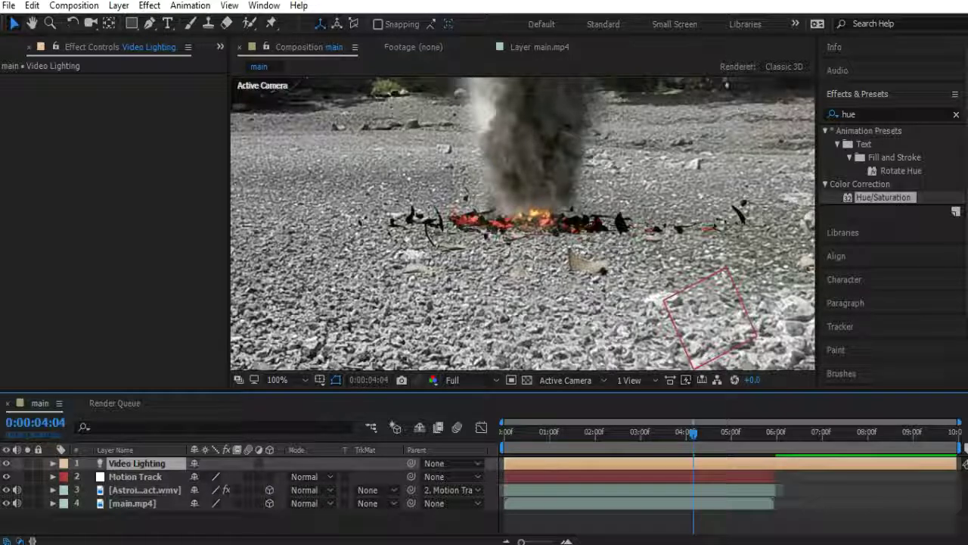
Add a white spot light named "Impact Light" with 100% intensity, 23° cone angle and 82% cone feather
{"action": "right_click", "coordinate": [145, 521]}
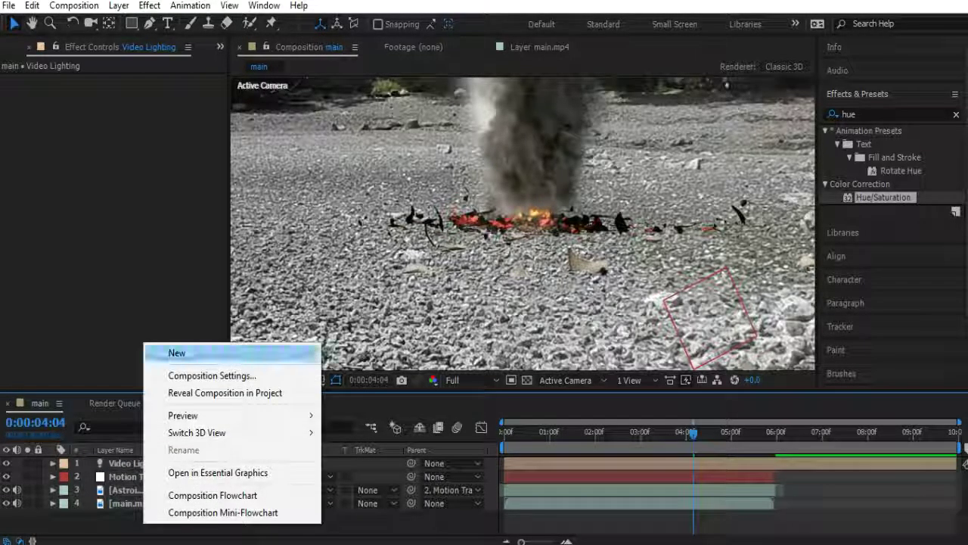
{"action": "mouse_move", "coordinate": [182, 353]}
{"action": "left_click", "coordinate": [355, 409]}
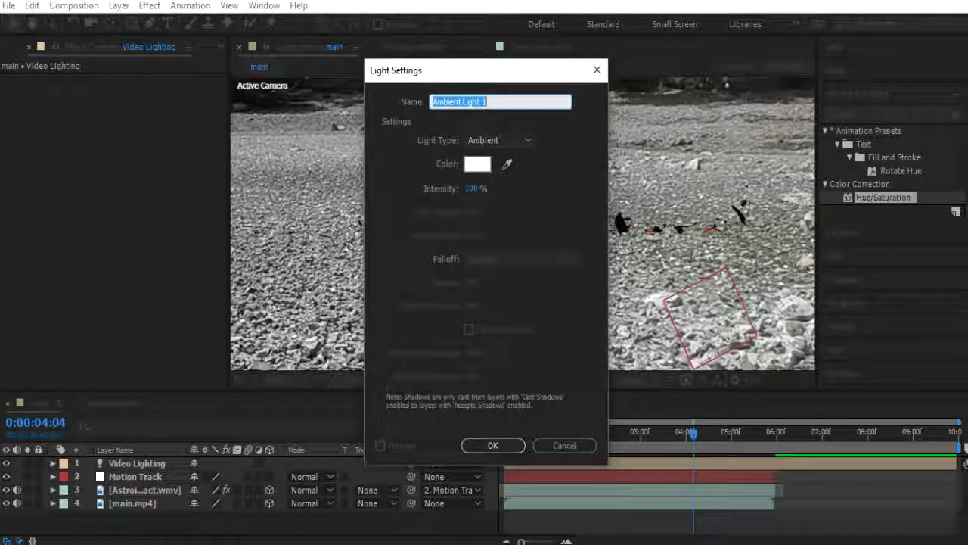
{"action": "left_click", "coordinate": [499, 140]}
{"action": "left_click", "coordinate": [500, 174]}
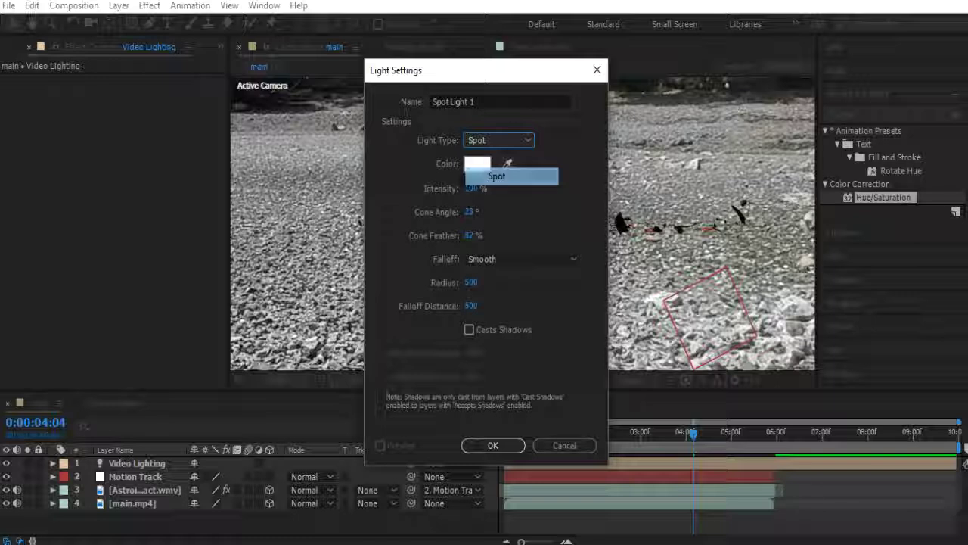
{"action": "key", "text": "shift+Tab"}
{"action": "key", "text": "BackSpace"}
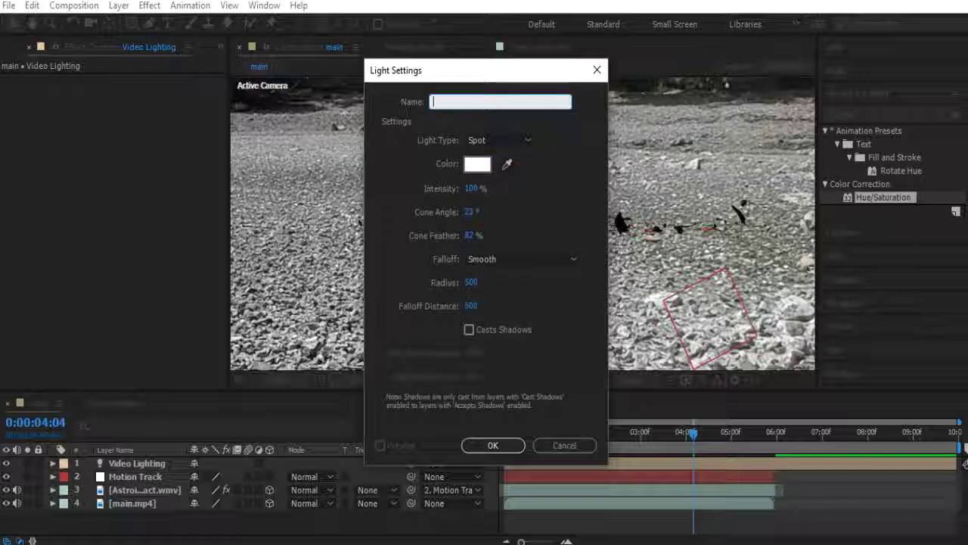
{"action": "type", "text": "Impactp"}
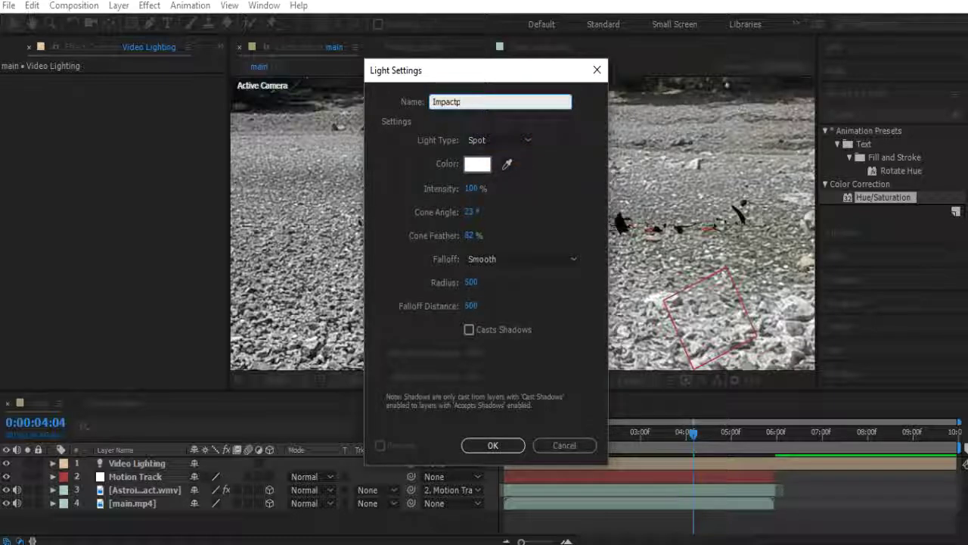
{"action": "key", "text": "BackSpace"}
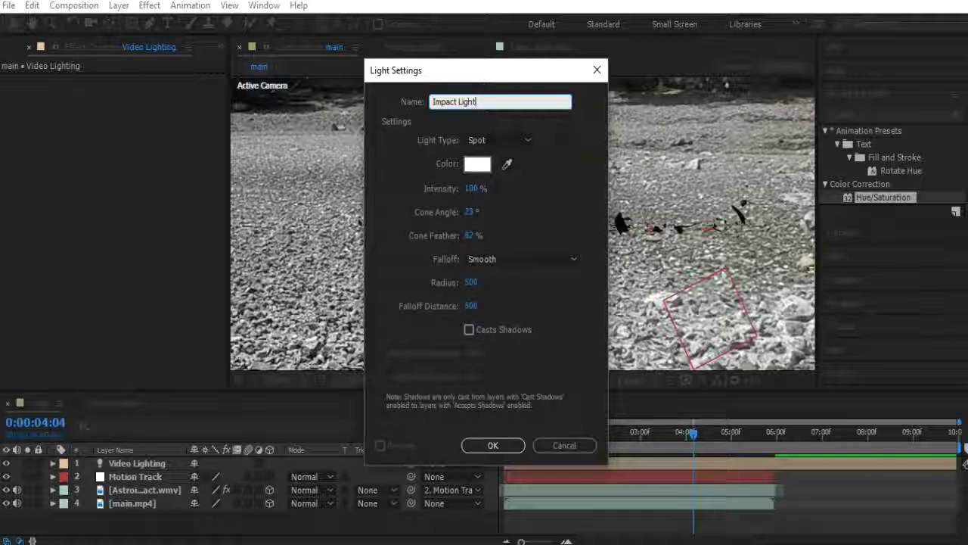
{"action": "key", "text": "Return"}
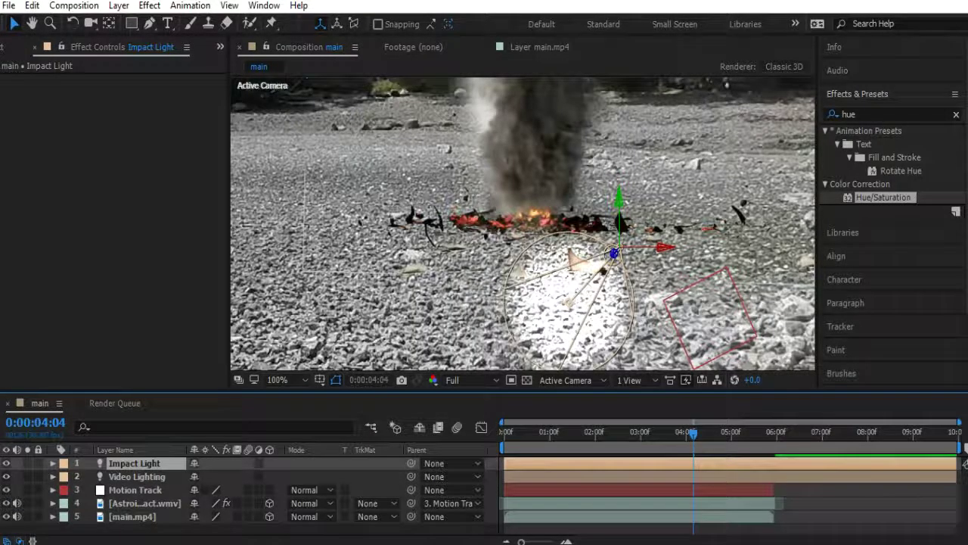
Move the Impact Light so its cone covers the impact point, adjusting it at 0:00:04:04 and 0:00:02:26
{"action": "left_click_drag", "start_coordinate": [666, 248], "coordinate": [624, 247]}
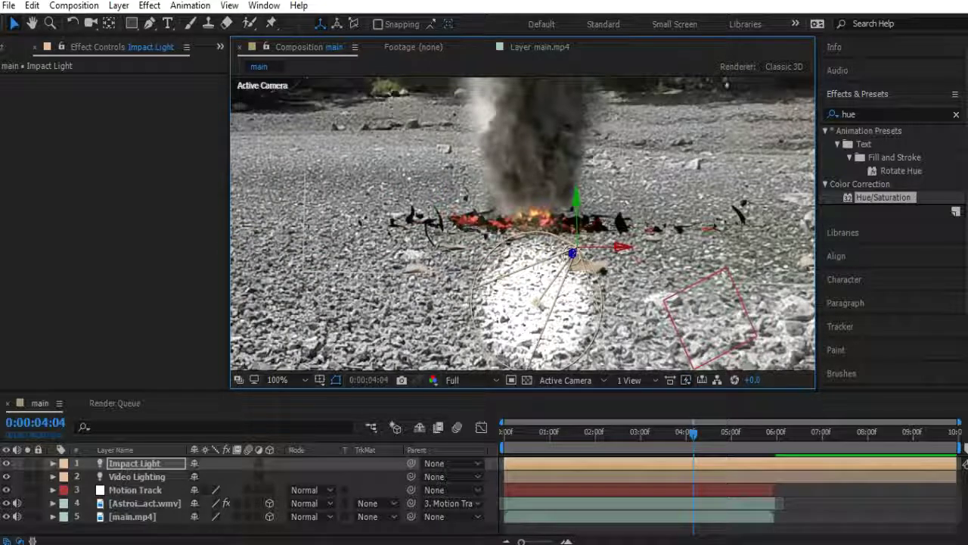
{"action": "left_click_drag", "start_coordinate": [577, 198], "coordinate": [575, 86]}
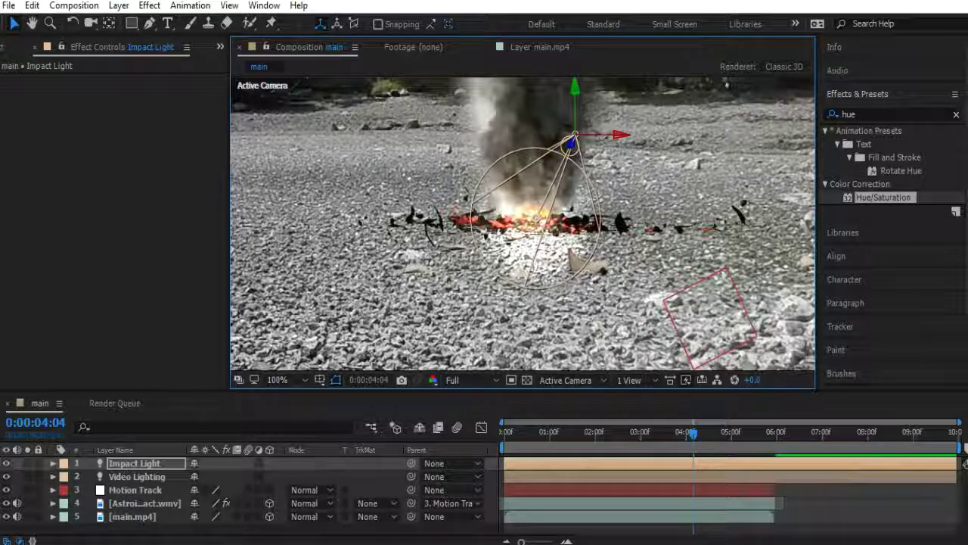
{"action": "left_click_drag", "start_coordinate": [573, 142], "coordinate": [584, 115]}
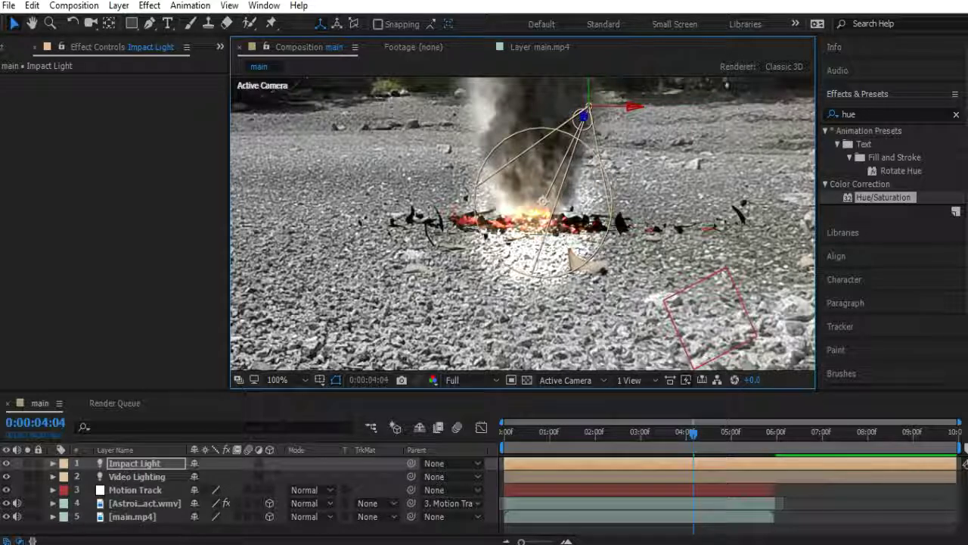
{"action": "left_click_drag", "start_coordinate": [694, 433], "coordinate": [635, 433]}
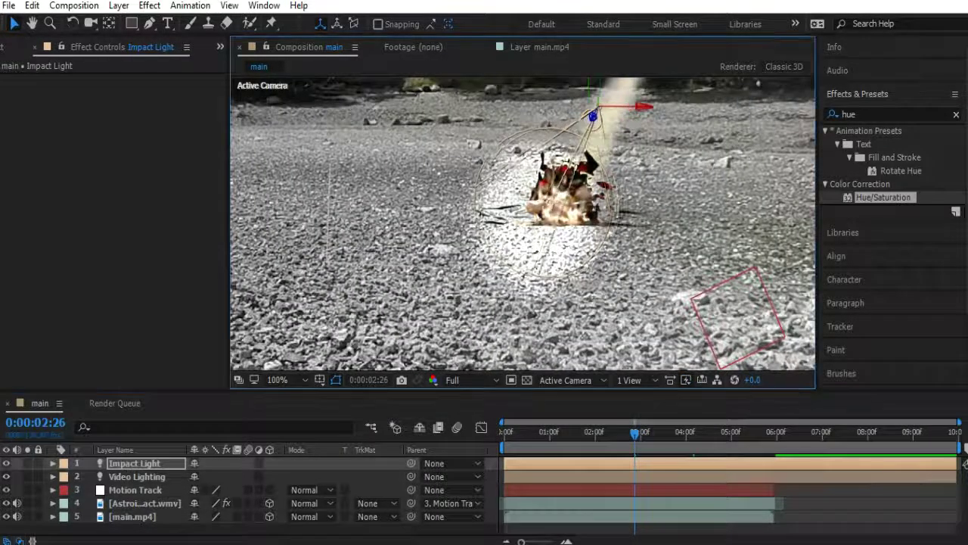
{"action": "left_click_drag", "start_coordinate": [644, 106], "coordinate": [667, 106]}
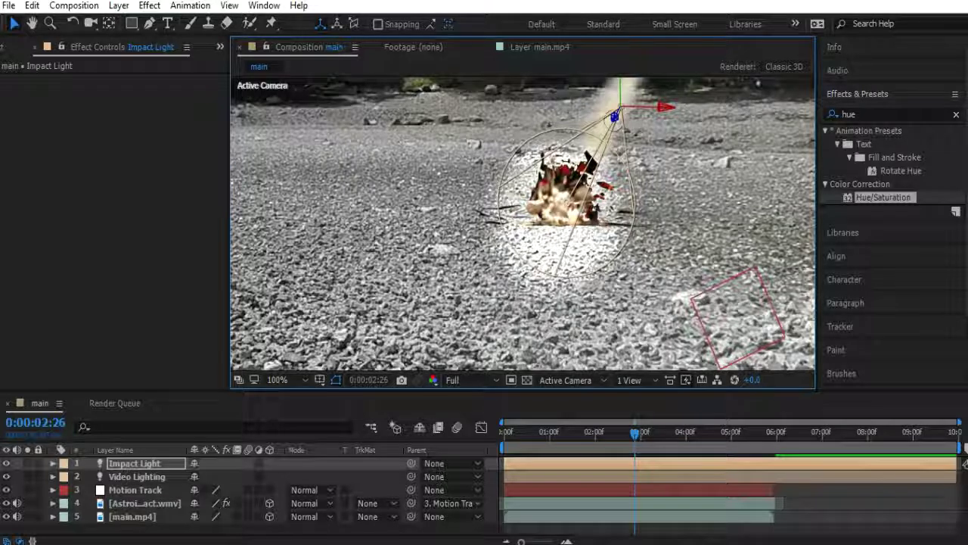
Parent the Impact Light to the Motion Track null and scrub through the impact to check it
{"action": "left_click", "coordinate": [53, 463]}
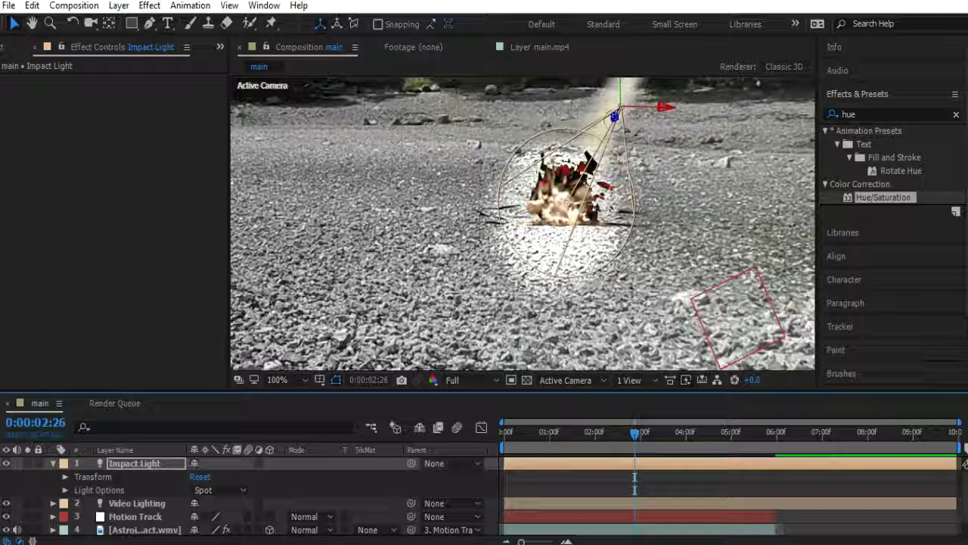
{"action": "left_click_drag", "start_coordinate": [333, 479], "coordinate": [121, 516]}
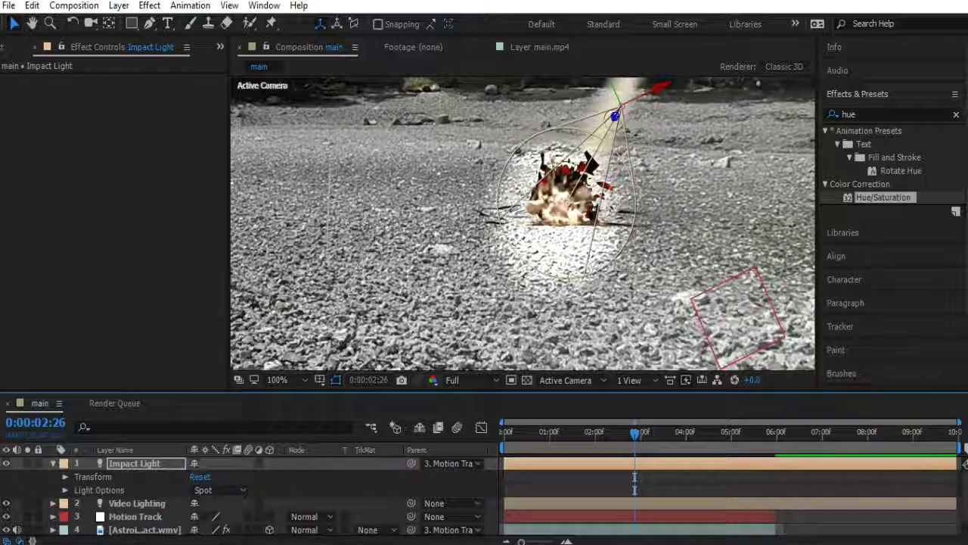
{"action": "left_click_drag", "start_coordinate": [635, 432], "coordinate": [597, 434]}
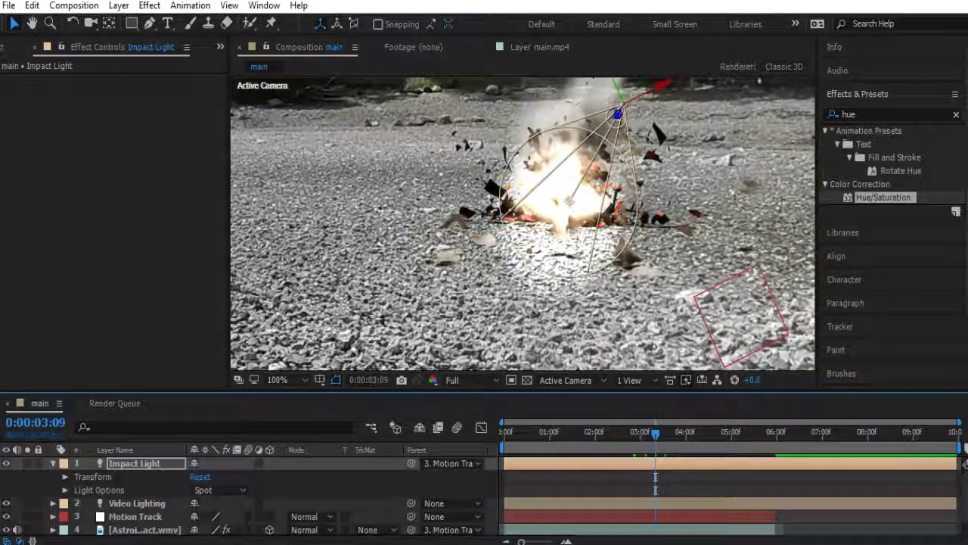
Set the Impact Light's cone angle to 50°, cone feather to 100% and intensity to 72%
{"action": "left_click", "coordinate": [66, 490]}
{"action": "scroll", "coordinate": [250, 492], "scroll_direction": "down", "scroll_amount": 1}
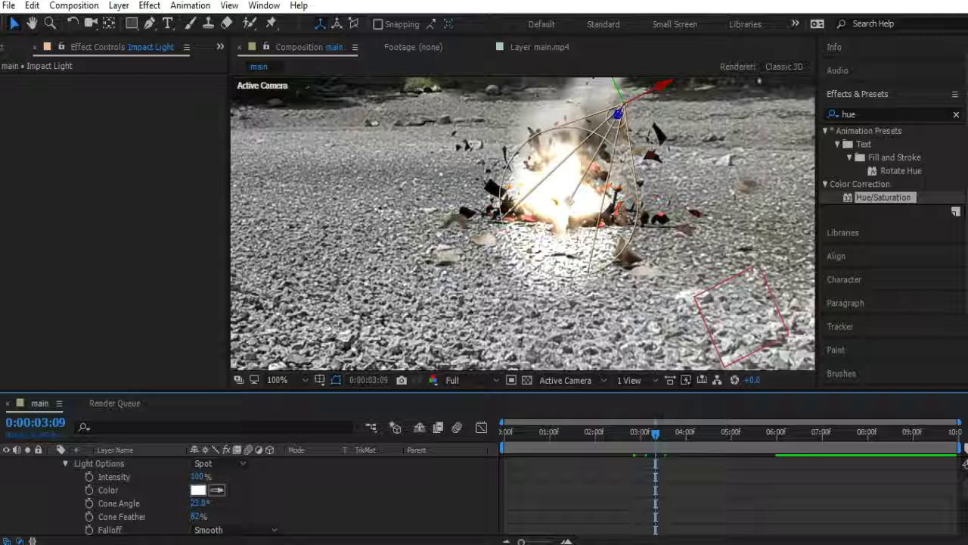
{"action": "type", "text": "100"}
{"action": "key", "text": "Return"}
{"action": "left_click_drag", "start_coordinate": [195, 516], "coordinate": [189, 476]}
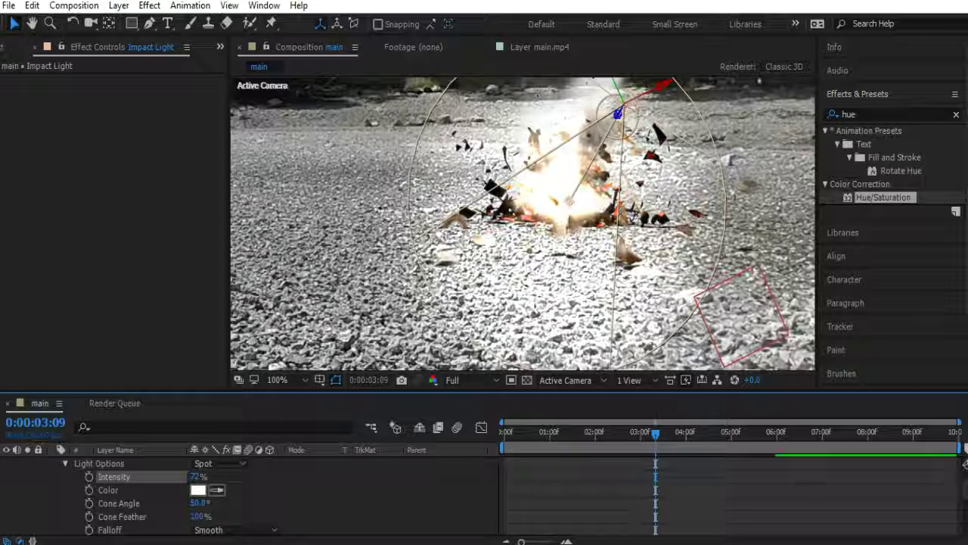
Trim the start of the Impact Light layer to the beginning of the explosion at 0:00:02:28
{"action": "scroll", "coordinate": [191, 488], "scroll_direction": "up", "scroll_amount": 2}
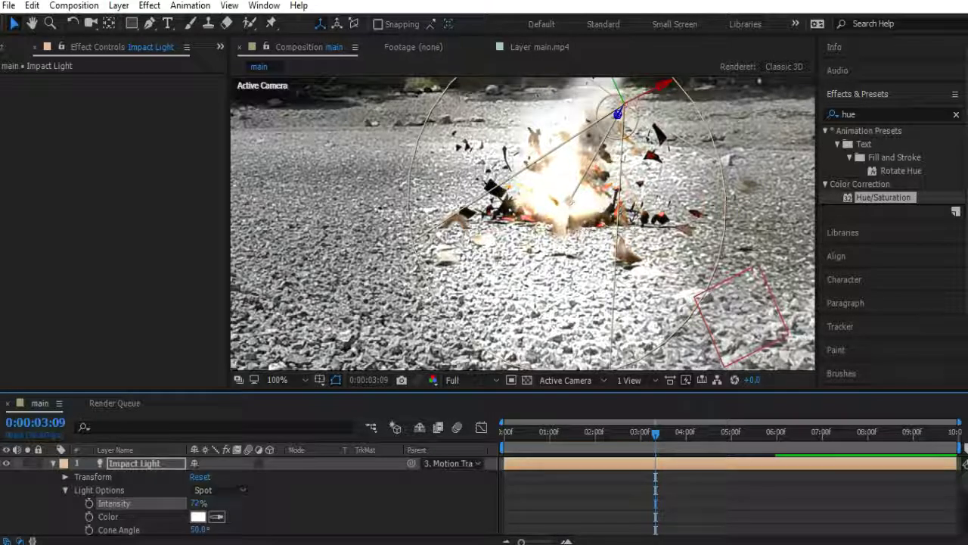
{"action": "left_click_drag", "start_coordinate": [504, 463], "coordinate": [652, 463]}
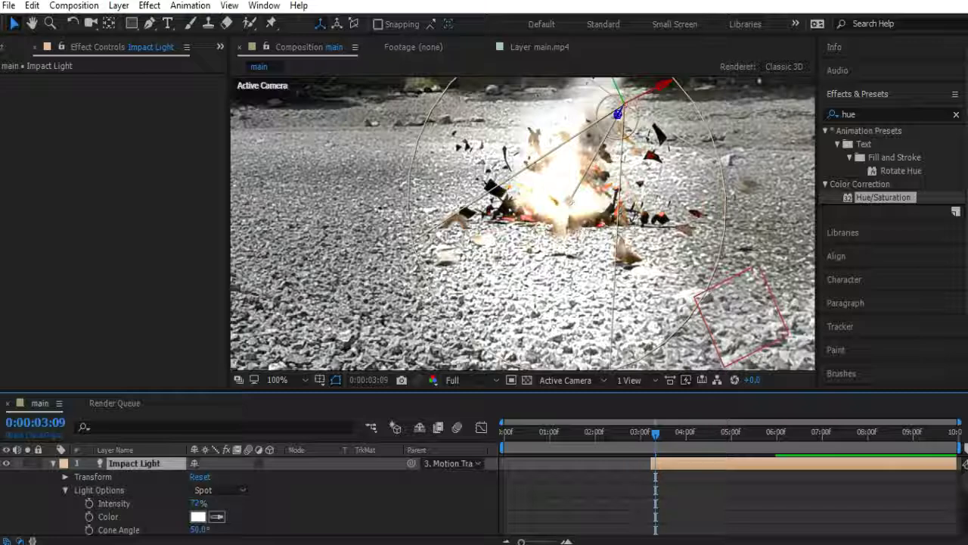
{"action": "key", "text": "Page_Up"}
{"action": "key", "text": "Page_Up"}
{"action": "key", "text": "Page_Up"}
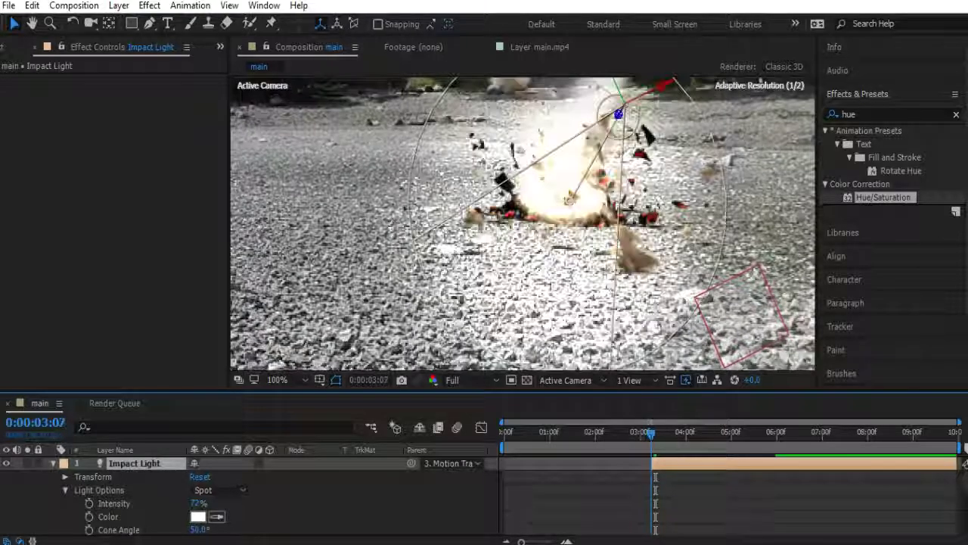
{"action": "key", "text": "Page_Up"}
{"action": "key", "text": "Page_Up"}
{"action": "key", "text": "Page_Up"}
{"action": "key", "text": "Page_Up"}
{"action": "key", "text": "Page_Up"}
{"action": "key", "text": "Page_Up"}
{"action": "key", "text": "Page_Up"}
{"action": "key", "text": "Page_Up"}
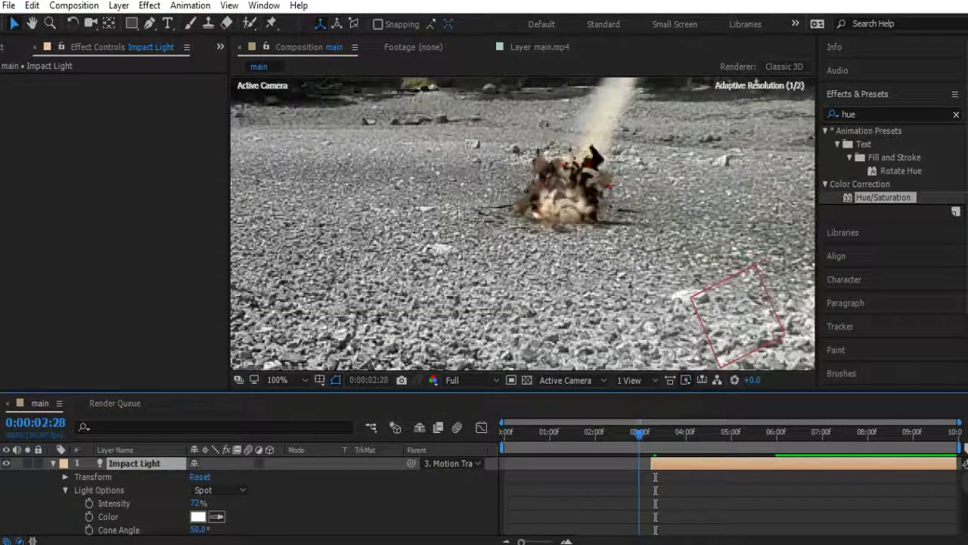
{"action": "key", "text": "alt+["}
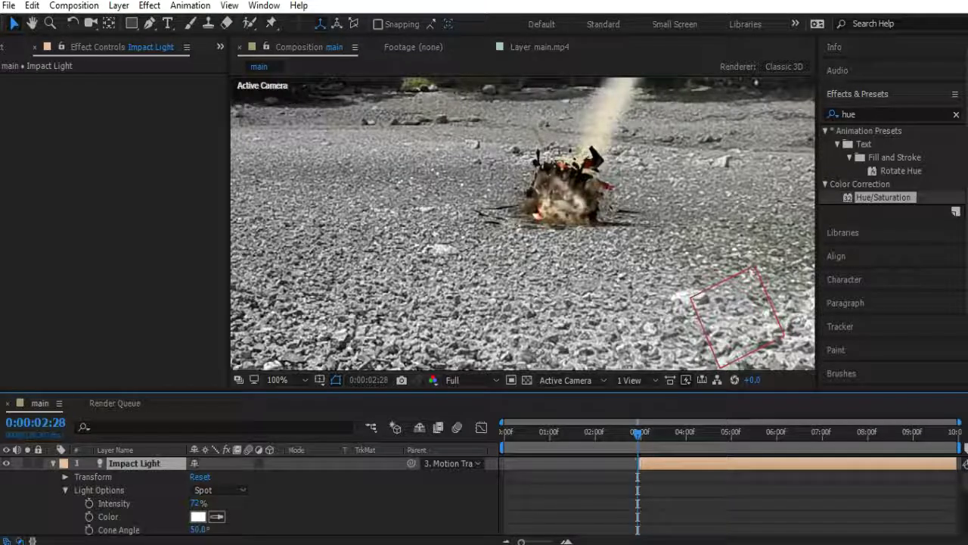
Go frame by frame around the Impact Light's start to examine its timing against the asteroid hitting the ground
{"action": "key", "text": "Page_Up"}
{"action": "key", "text": "Page_Up"}
{"action": "key", "text": "Page_Up"}
{"action": "key", "text": "Page_Up"}
{"action": "key", "text": "Page_Up"}
{"action": "key", "text": "Page_Up"}
{"action": "key", "text": "Page_Up"}
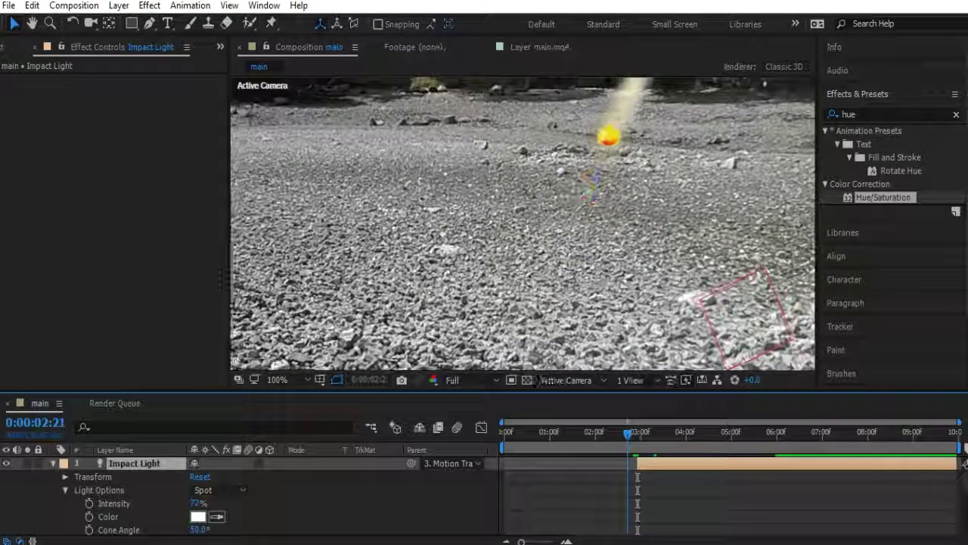
{"action": "key", "text": "Page_Down"}
{"action": "key", "text": "Page_Down"}
{"action": "key", "text": "Page_Down"}
{"action": "key", "text": "Page_Down"}
{"action": "key", "text": "Page_Down"}
{"action": "key", "text": "Page_Down"}
{"action": "key", "text": "Page_Down"}
{"action": "key", "text": "Page_Down"}
{"action": "key", "text": "Page_Down"}
{"action": "key", "text": "Page_Up"}
{"action": "key", "text": "Page_Up"}
{"action": "key", "text": "Page_Up"}
{"action": "key", "text": "Page_Up"}
{"action": "key", "text": "Page_Up"}
{"action": "key", "text": "Page_Up"}
{"action": "key", "text": "Page_Up"}
{"action": "key", "text": "Page_Up"}
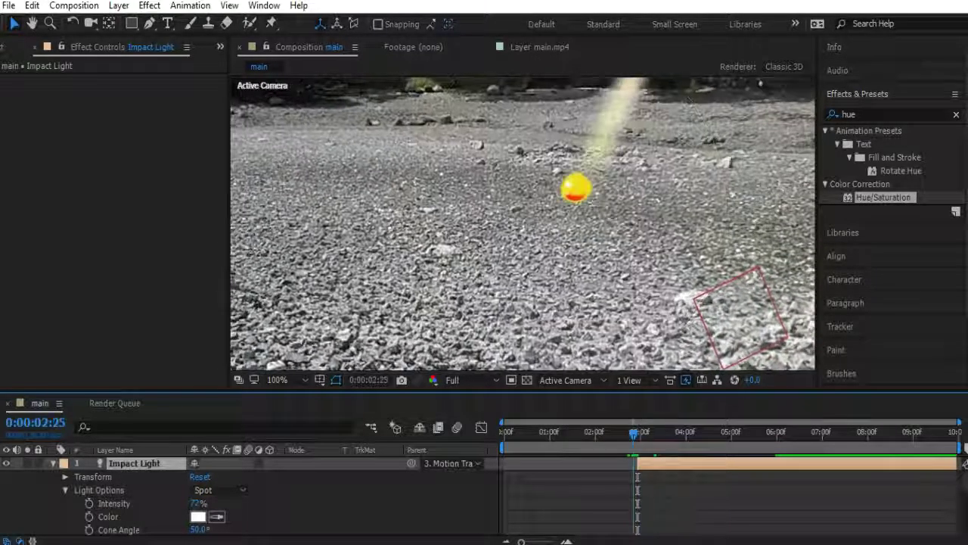
Trim the start of the Impact Light layer to 0:00:02:26, where the asteroid hits the ground
{"action": "key", "text": "Page_Down"}
{"action": "key", "text": "Page_Down"}
{"action": "key", "text": "Page_Down"}
{"action": "key", "text": "Page_Down"}
{"action": "key", "text": "Page_Up"}
{"action": "key", "text": "Page_Up"}
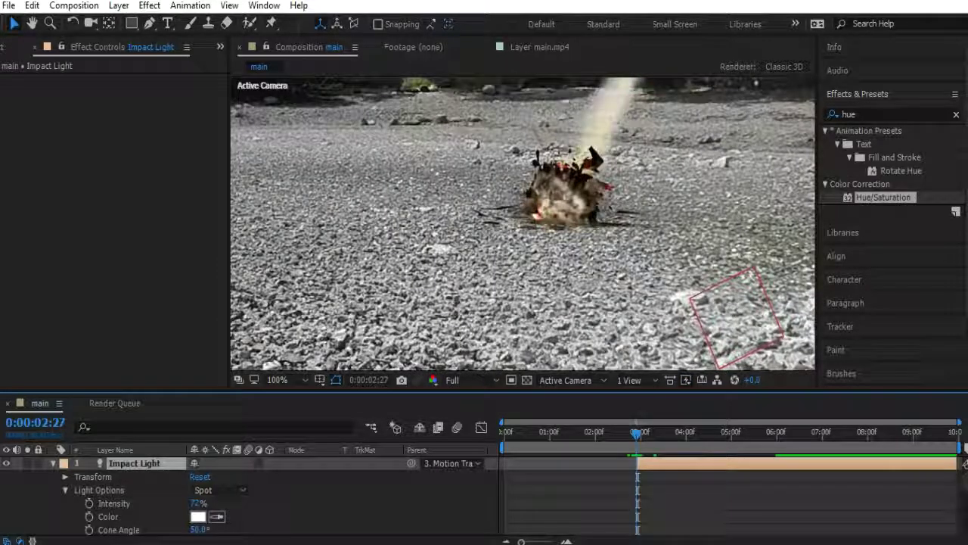
{"action": "key", "text": "Page_Up"}
{"action": "key", "text": "Page_Up"}
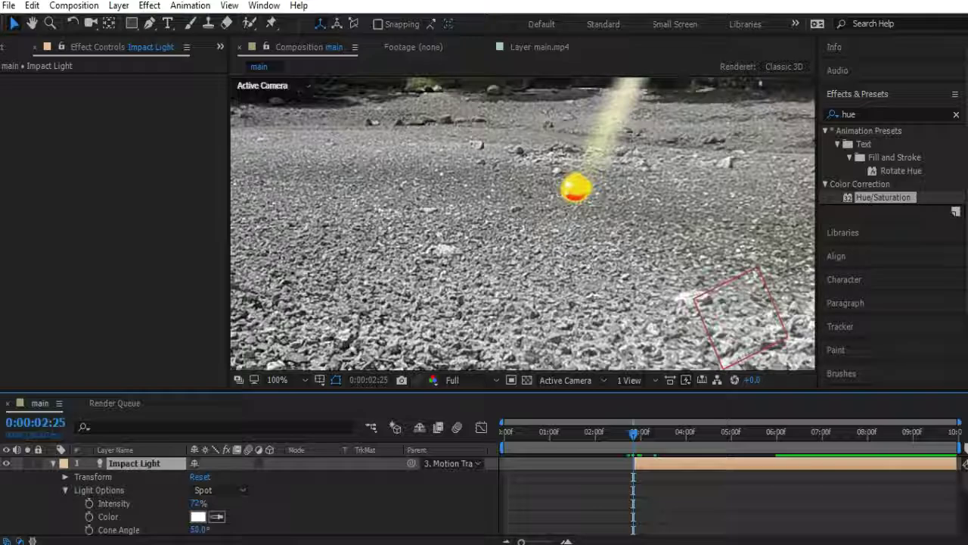
Preview the impact and the following second to examine the Impact Light's effect on the beach
{"action": "key", "text": "space"}
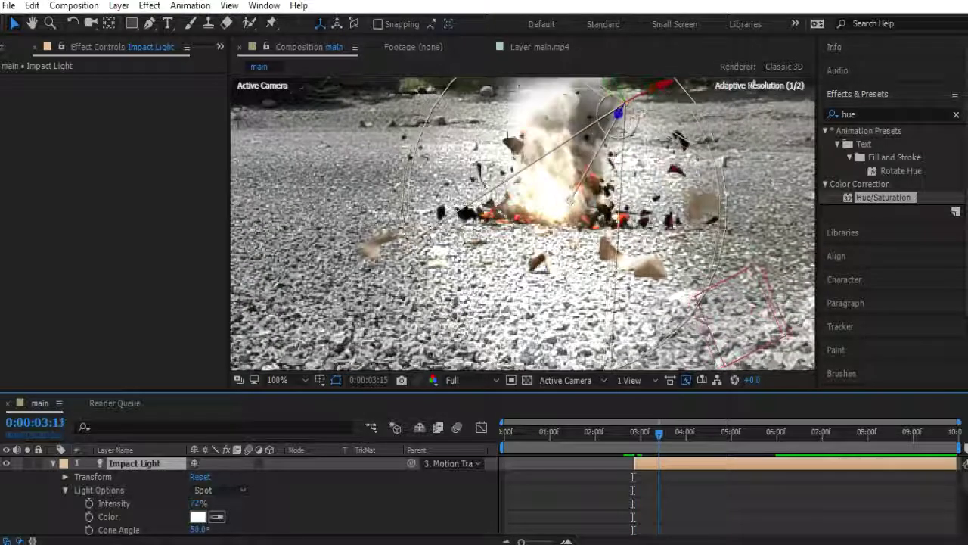
{"action": "left_click_drag", "start_coordinate": [659, 434], "coordinate": [706, 433]}
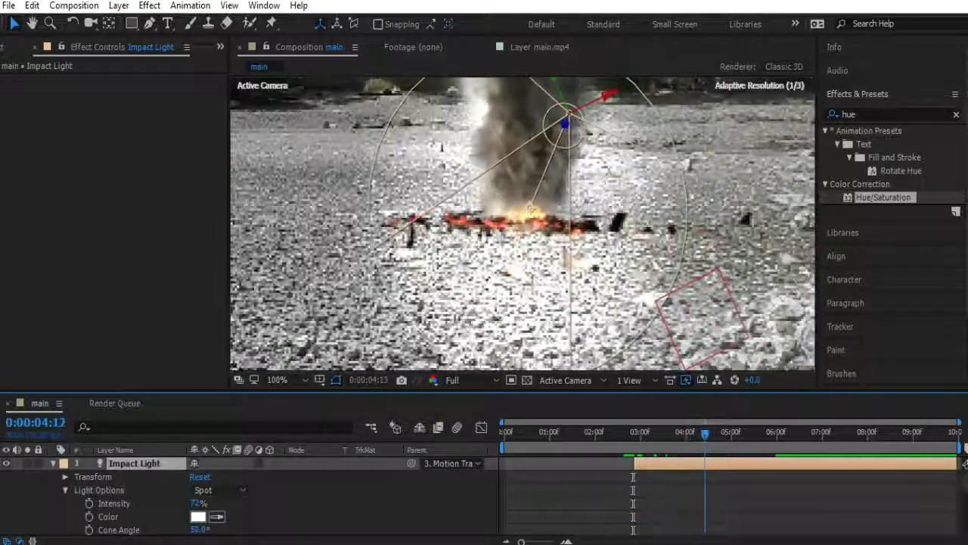
{"action": "key", "text": "space"}
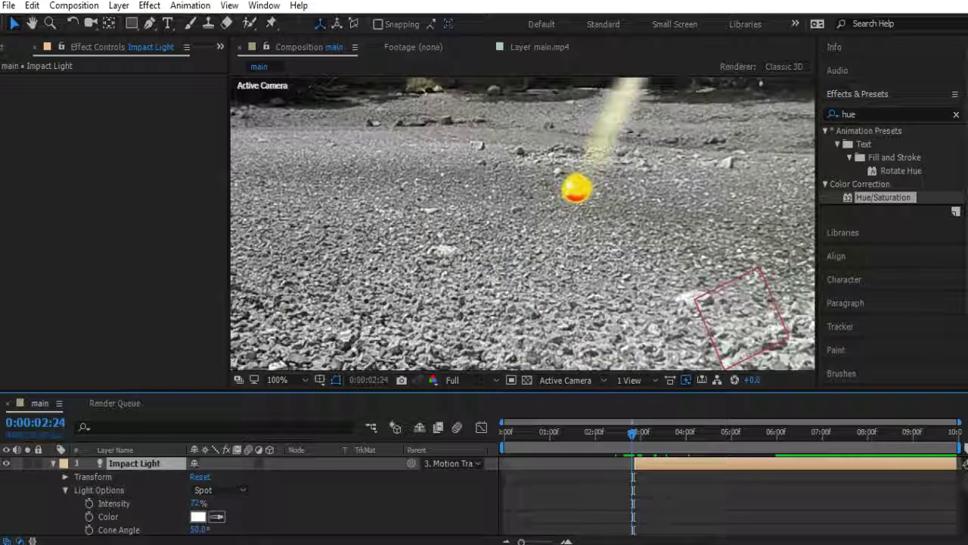
Keyframe the Impact Light's intensity at 80% at 0:00:02:26 and 130% at 0:00:03:03
{"action": "left_click_drag", "start_coordinate": [631, 433], "coordinate": [634, 434]}
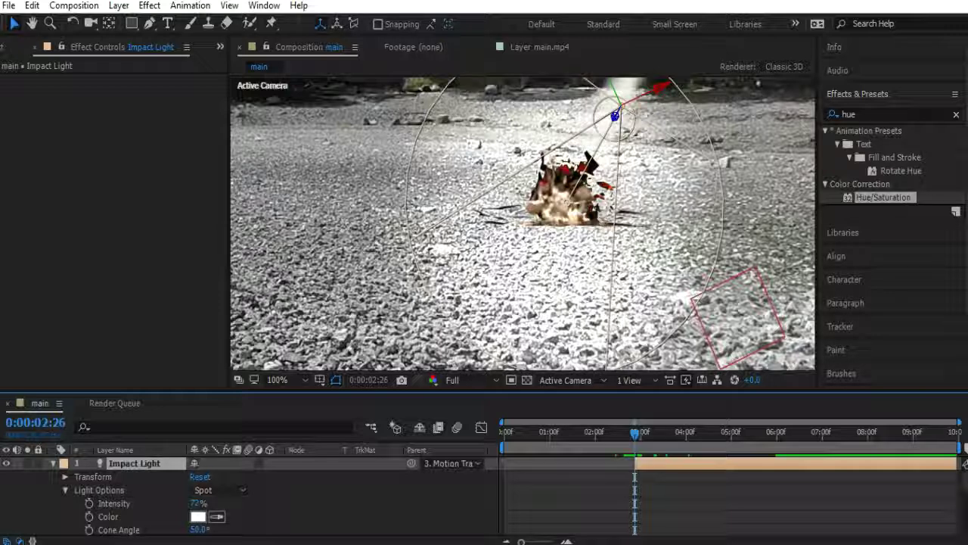
{"action": "left_click", "coordinate": [90, 504]}
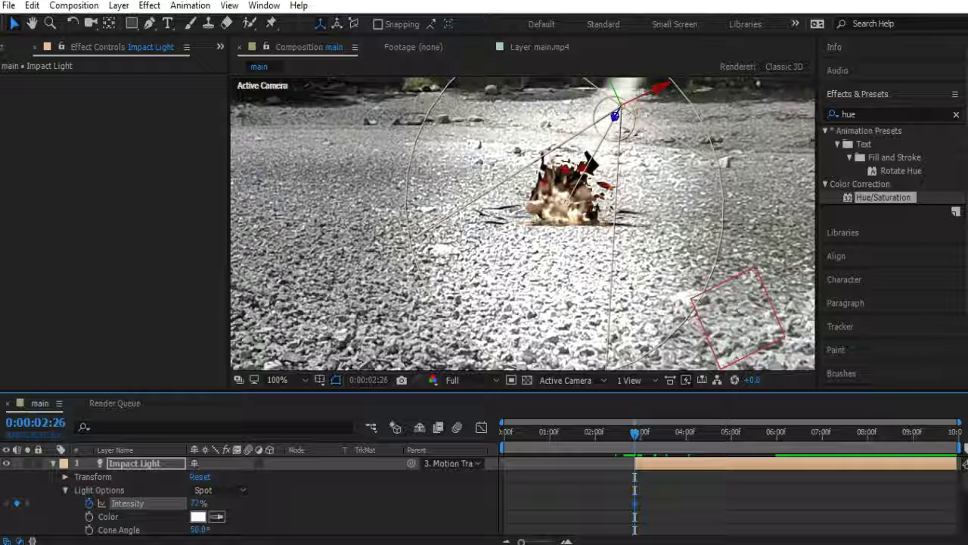
{"action": "mouse_move", "coordinate": [196, 503]}
{"action": "left_mouse_down"}
{"action": "mouse_move", "coordinate": [171, 503]}
{"action": "mouse_move", "coordinate": [203, 503]}
{"action": "left_mouse_up"}
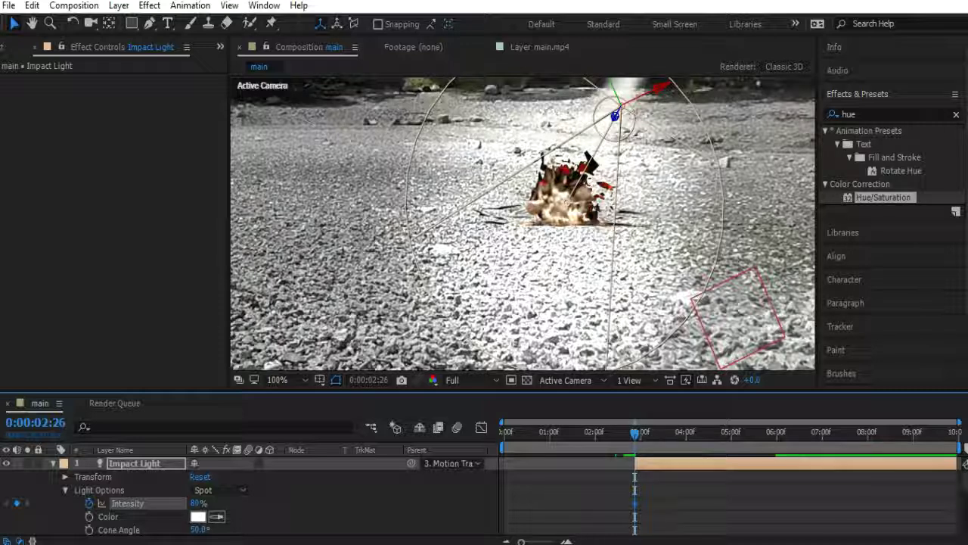
{"action": "left_click_drag", "start_coordinate": [635, 433], "coordinate": [645, 433]}
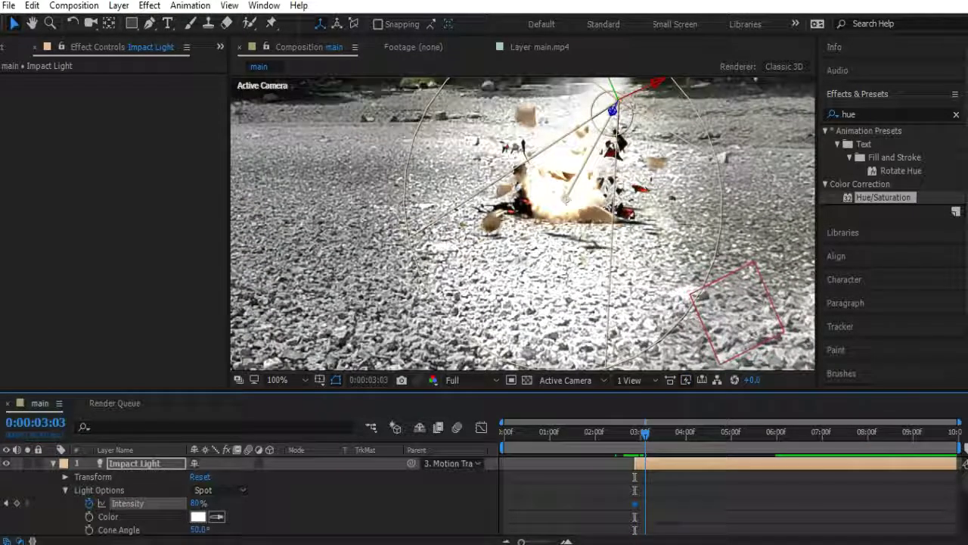
{"action": "left_click_drag", "start_coordinate": [196, 503], "coordinate": [274, 503]}
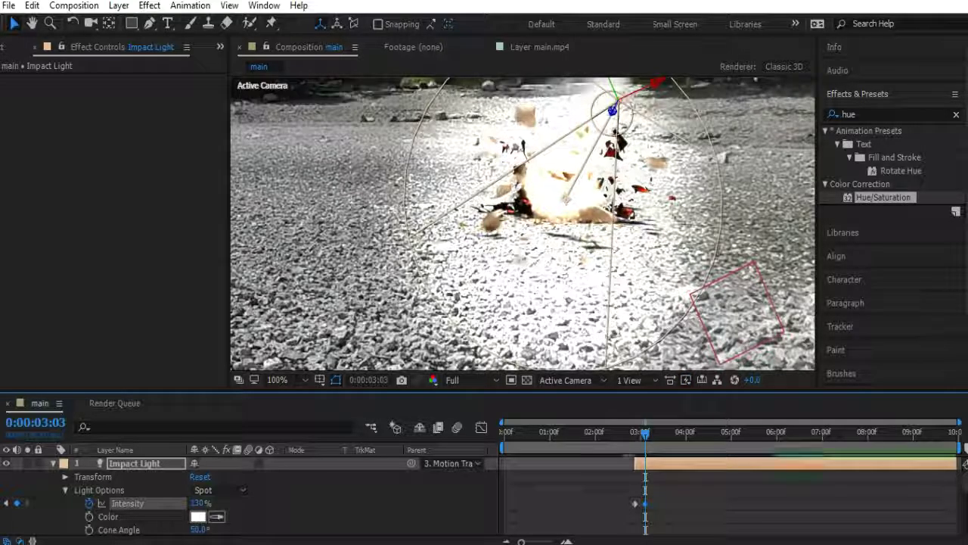
Fade the Impact Light with intensity keyframes of 119% at 0:00:03:25, 85% at 0:00:04:22 and 43% at 0:00:05:20, and collapse its properties
{"action": "key", "text": "space"}
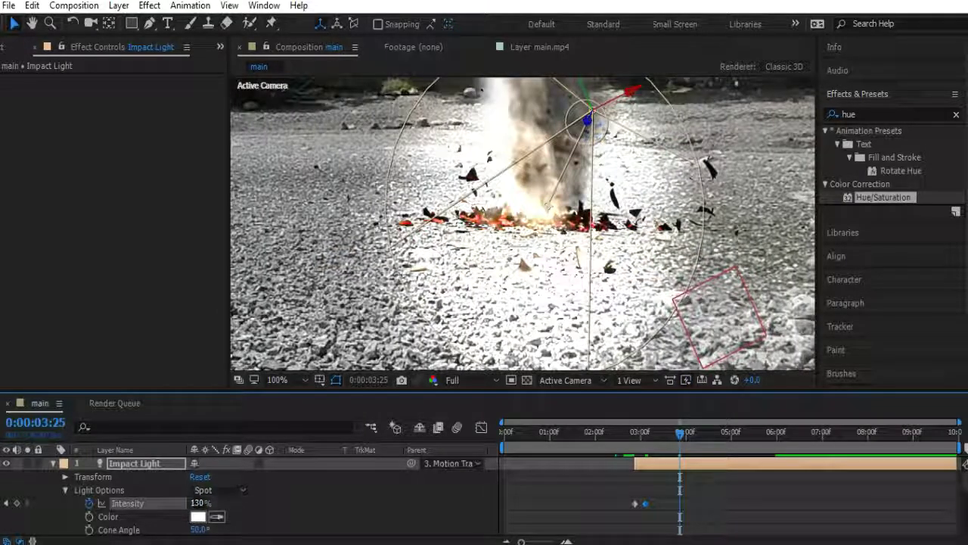
{"action": "left_click_drag", "start_coordinate": [198, 503], "coordinate": [187, 503]}
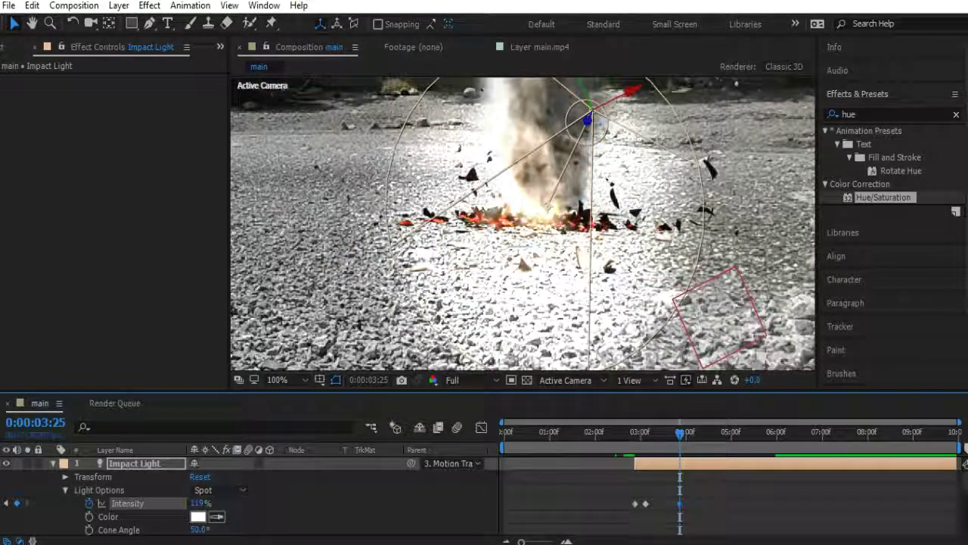
{"action": "key", "text": "space"}
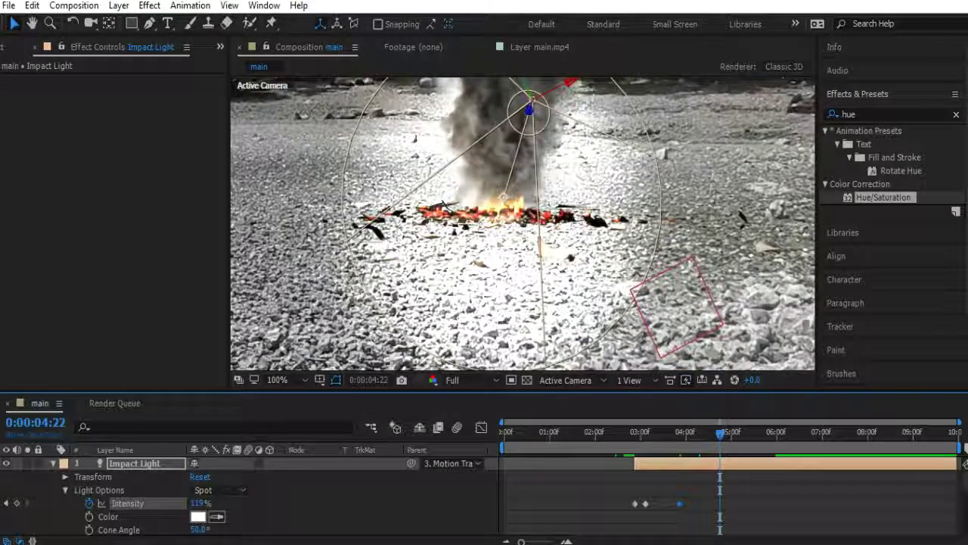
{"action": "mouse_move", "coordinate": [200, 503]}
{"action": "left_mouse_down"}
{"action": "mouse_move", "coordinate": [174, 503]}
{"action": "mouse_move", "coordinate": [184, 504]}
{"action": "left_mouse_up"}
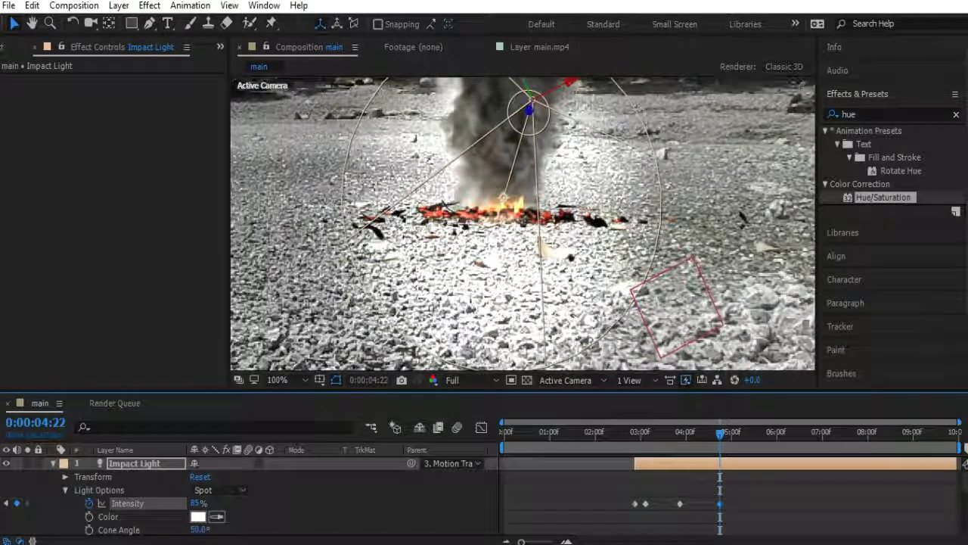
{"action": "key", "text": "space"}
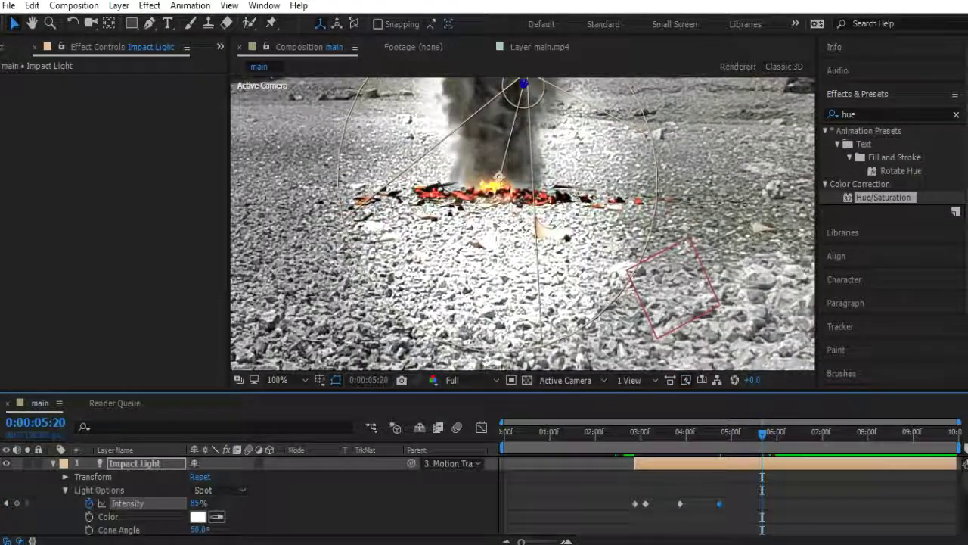
{"action": "left_click_drag", "start_coordinate": [195, 503], "coordinate": [152, 503]}
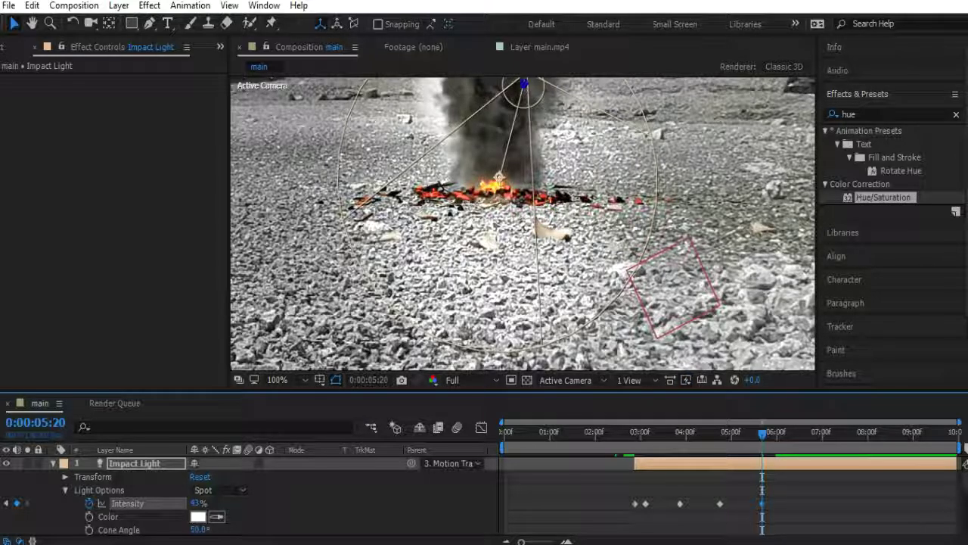
{"action": "left_click", "coordinate": [65, 490]}
{"action": "left_click", "coordinate": [53, 463]}
Play back the shot from 0:00:01:25 through the explosion to check the animated light against the whole frame
{"action": "scroll", "coordinate": [523, 224], "scroll_direction": "down", "scroll_amount": 1}
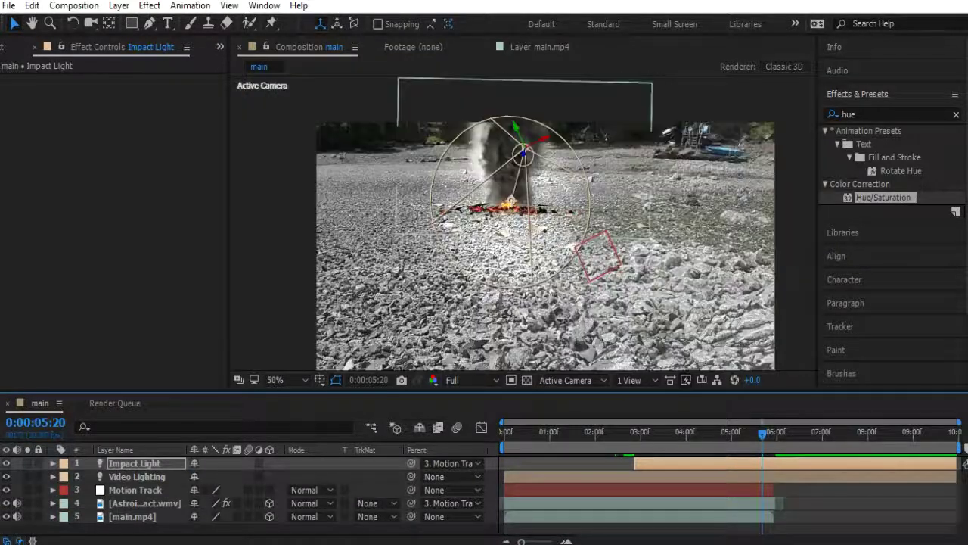
{"action": "left_click_drag", "start_coordinate": [763, 433], "coordinate": [589, 431]}
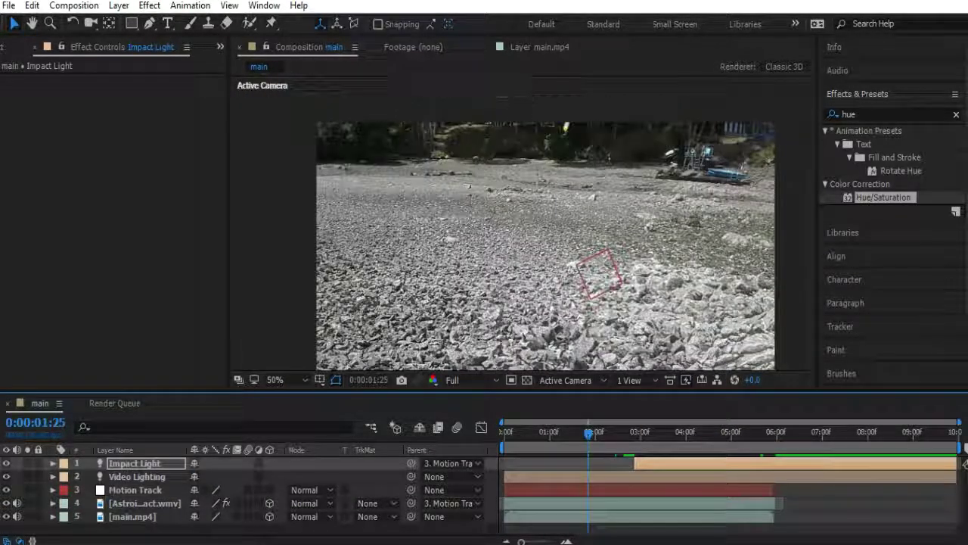
{"action": "key", "text": "space"}
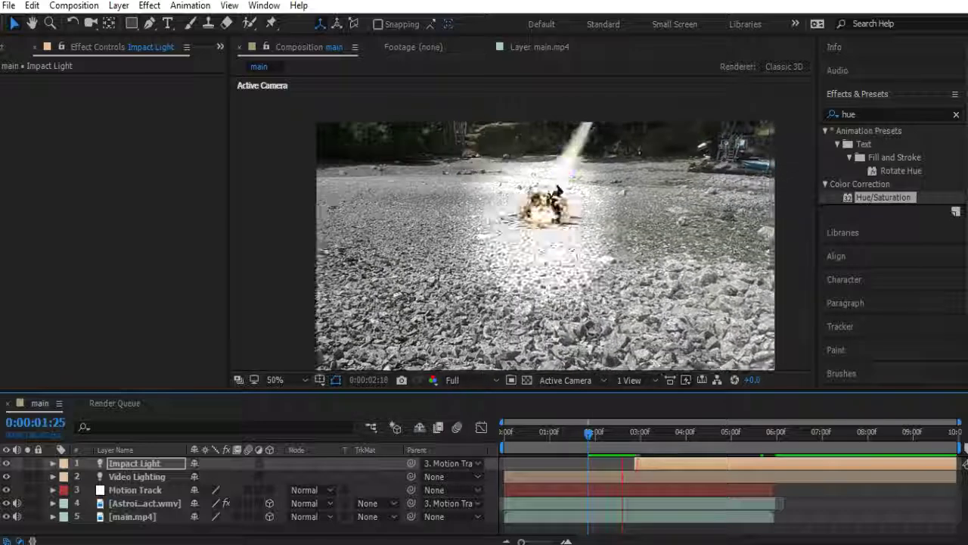
{"action": "key", "text": "space"}
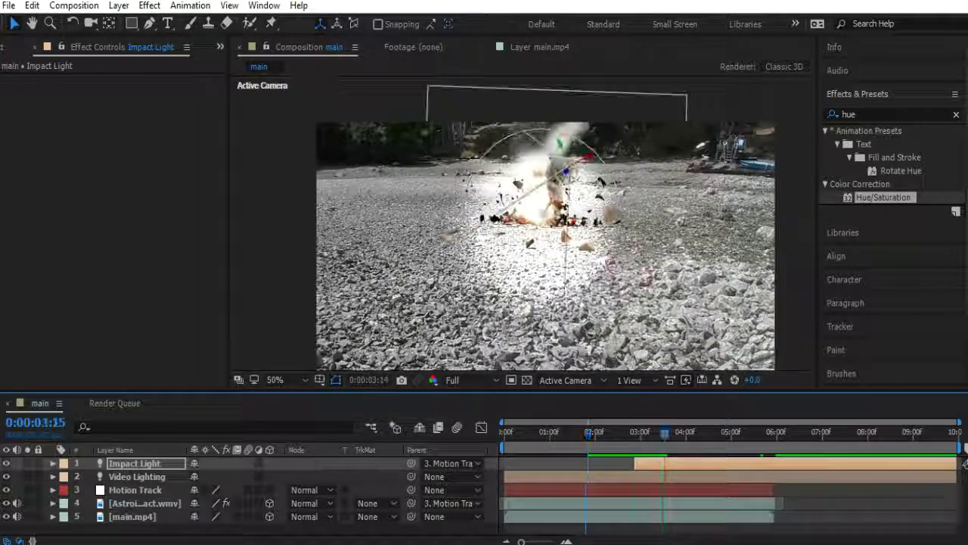
{"action": "key", "text": "space"}
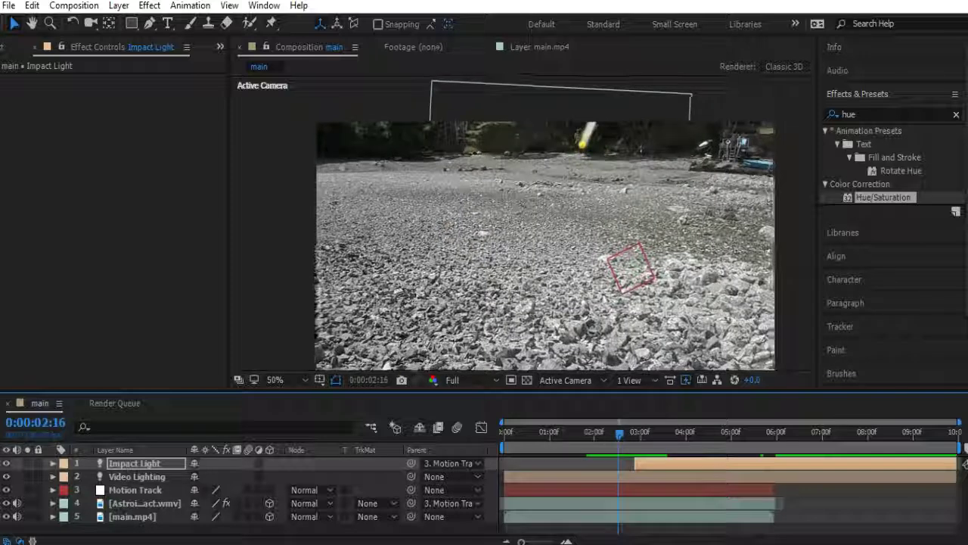
{"action": "key", "text": "space"}
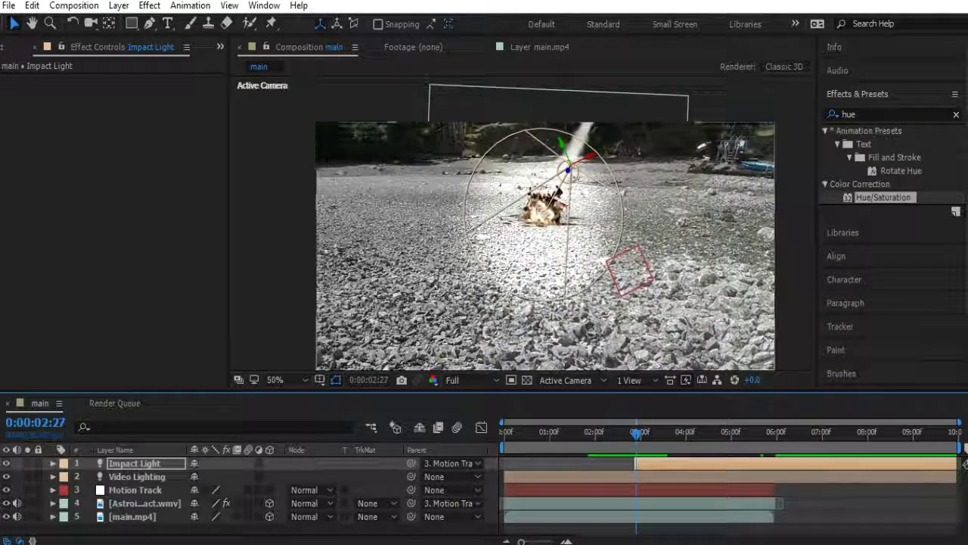
Widen the Impact Light's cone angle to 94° in its light options
{"action": "left_click", "coordinate": [53, 463]}
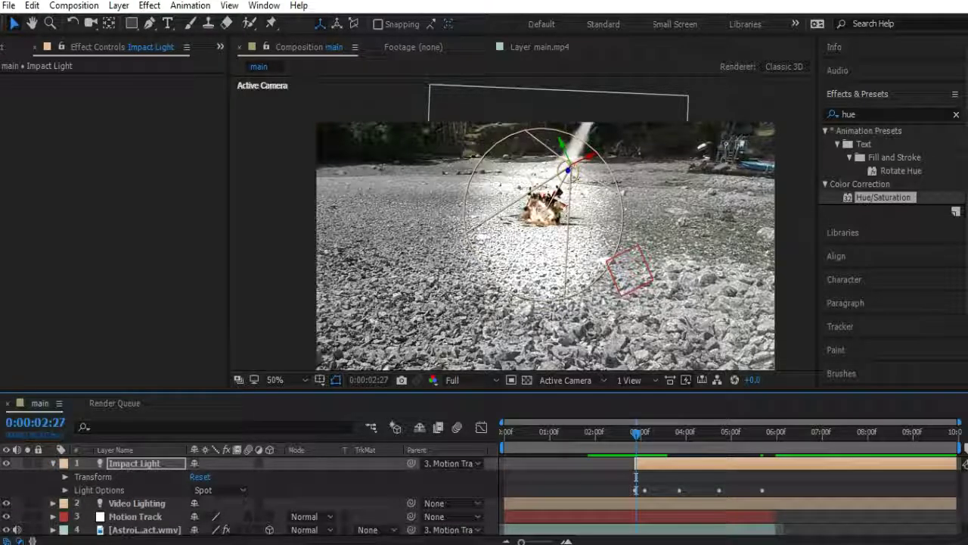
{"action": "left_click", "coordinate": [65, 490]}
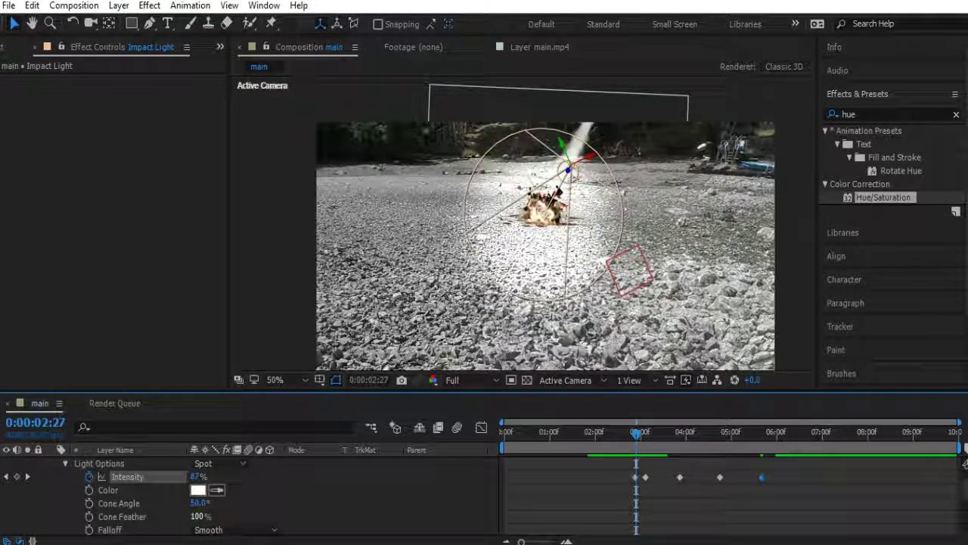
{"action": "left_click_drag", "start_coordinate": [198, 517], "coordinate": [232, 503]}
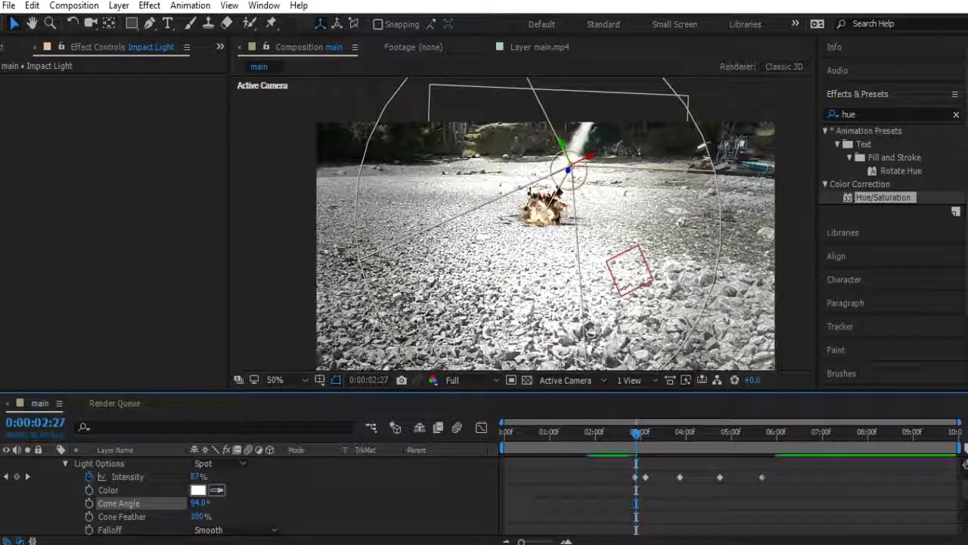
Go to the fireball at 0:00:03:00 and sample its orange-red with the eyedropper as the Impact Light's color
{"action": "key", "text": "Page_Up"}
{"action": "key", "text": "Page_Up"}
{"action": "key", "text": "Page_Down"}
{"action": "key", "text": "Page_Down"}
{"action": "key", "text": "Page_Down"}
{"action": "key", "text": "Page_Down"}
{"action": "key", "text": "Page_Down"}
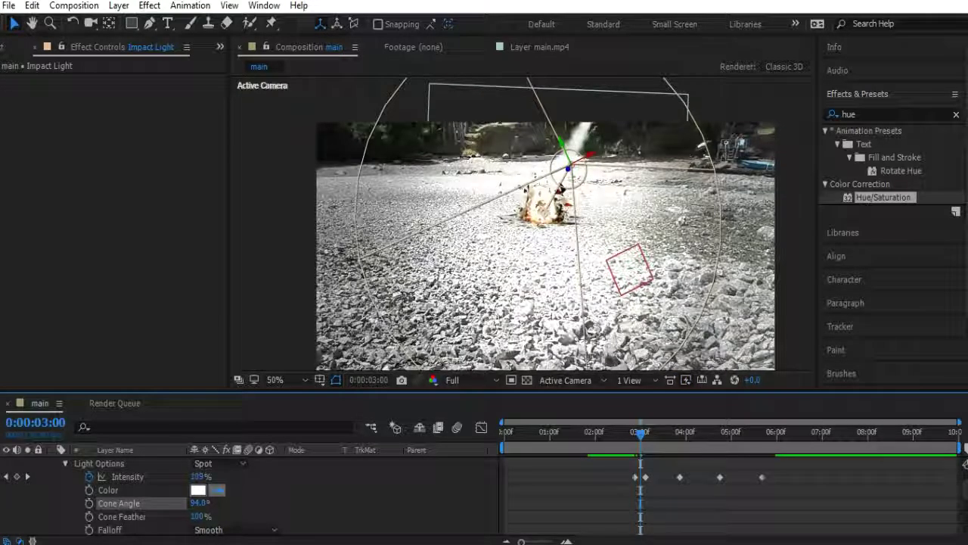
{"action": "left_click", "coordinate": [542, 209]}
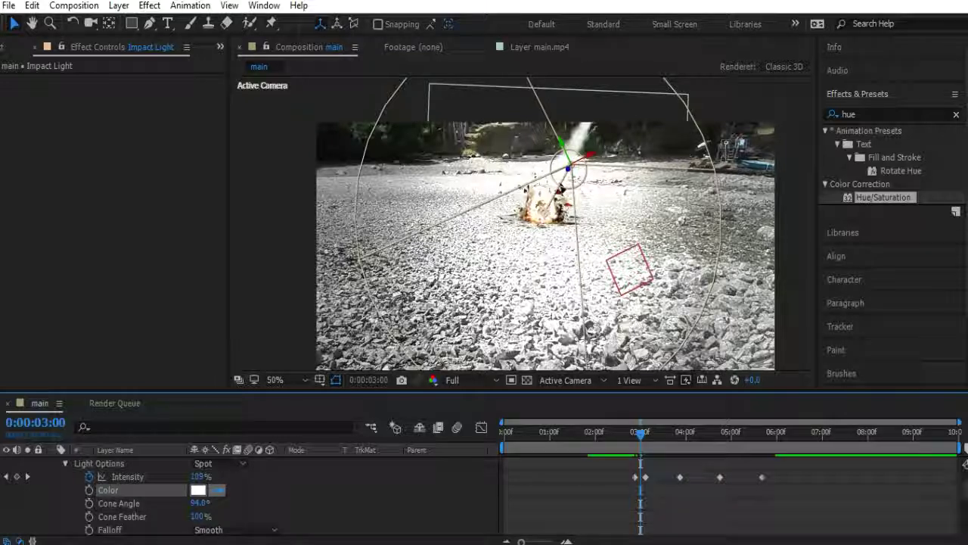
{"action": "left_click", "coordinate": [534, 216]}
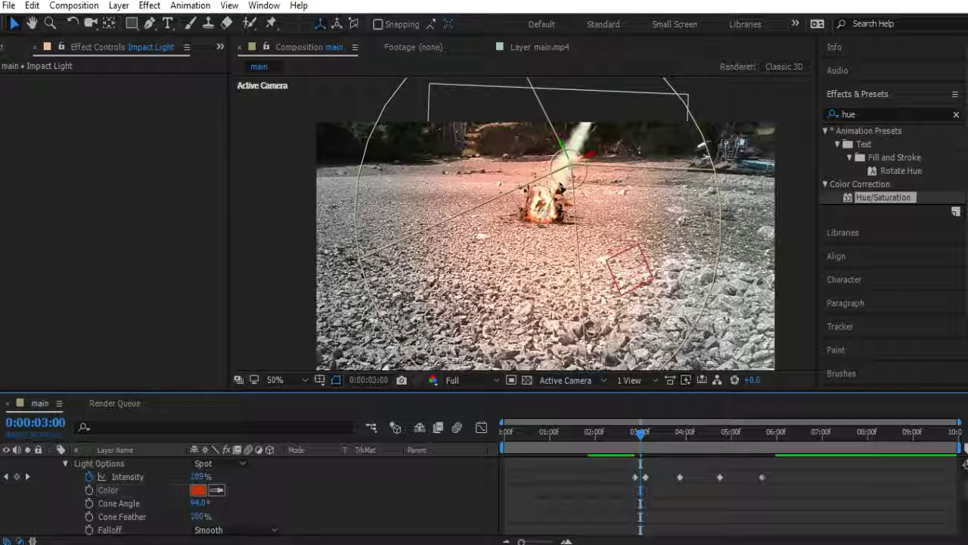
Change the Impact Light's color to a pale, desaturated peach
{"action": "left_click", "coordinate": [198, 490]}
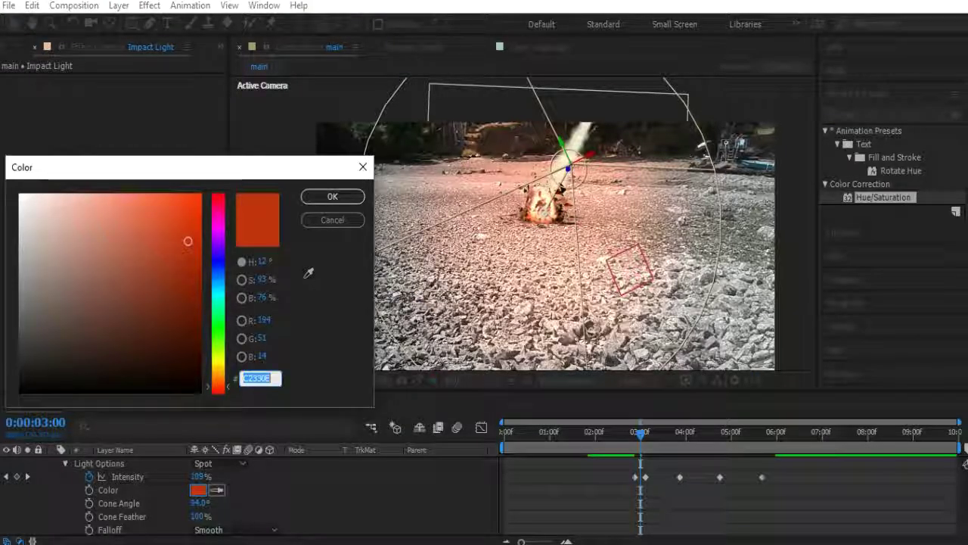
{"action": "type", "text": "C2A20E"}
{"action": "key", "text": "Tab"}
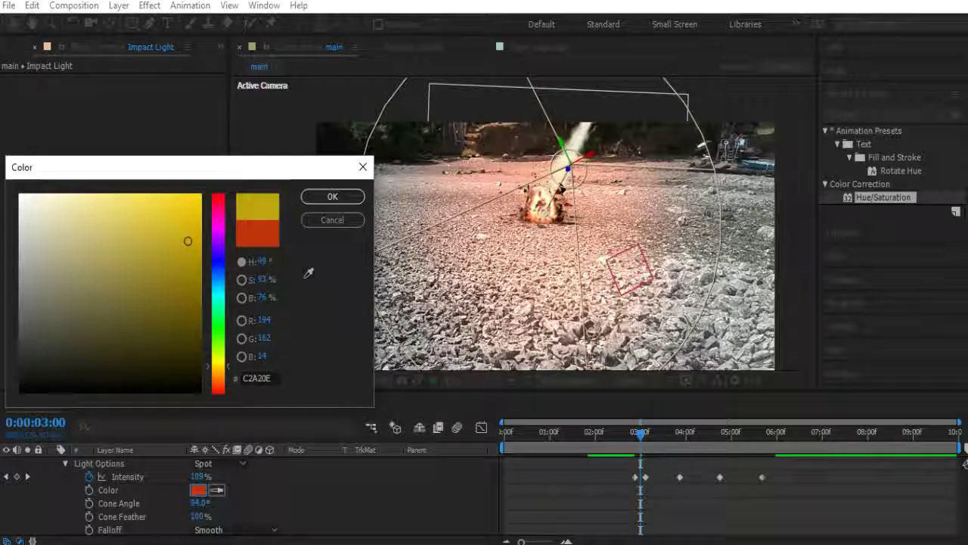
{"action": "left_click_drag", "start_coordinate": [219, 366], "coordinate": [219, 377]}
{"action": "mouse_move", "coordinate": [154, 224]}
{"action": "left_mouse_down"}
{"action": "mouse_move", "coordinate": [112, 200]}
{"action": "mouse_move", "coordinate": [71, 204]}
{"action": "left_mouse_up"}
{"action": "left_click", "coordinate": [332, 196]}
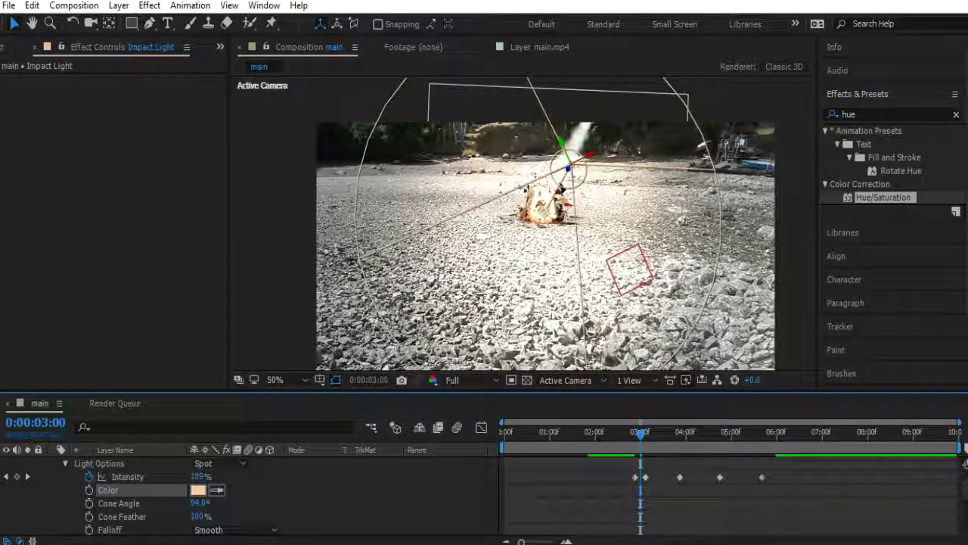
Add an intensity keyframe of 62% to the Impact Light at 0:00:03:00
{"action": "left_click", "coordinate": [632, 486]}
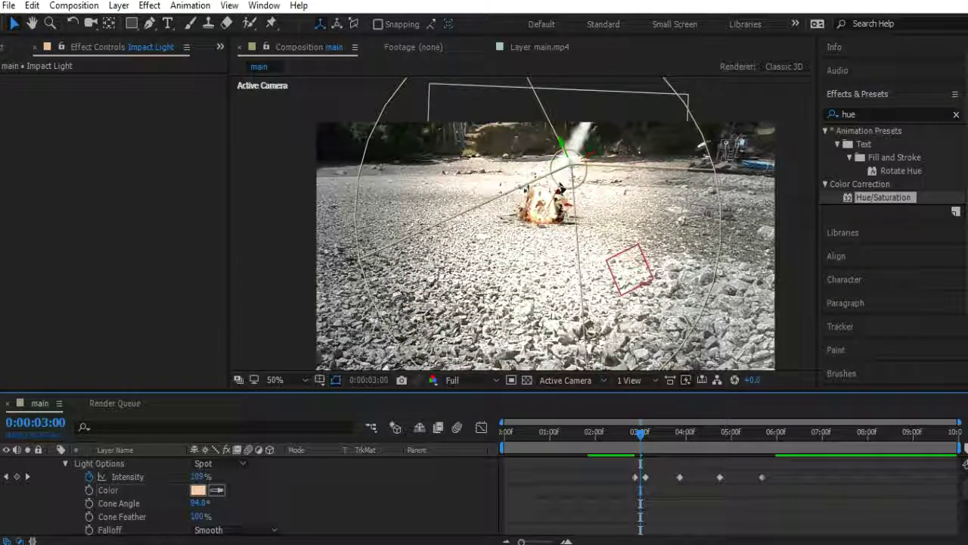
{"action": "left_click", "coordinate": [636, 477]}
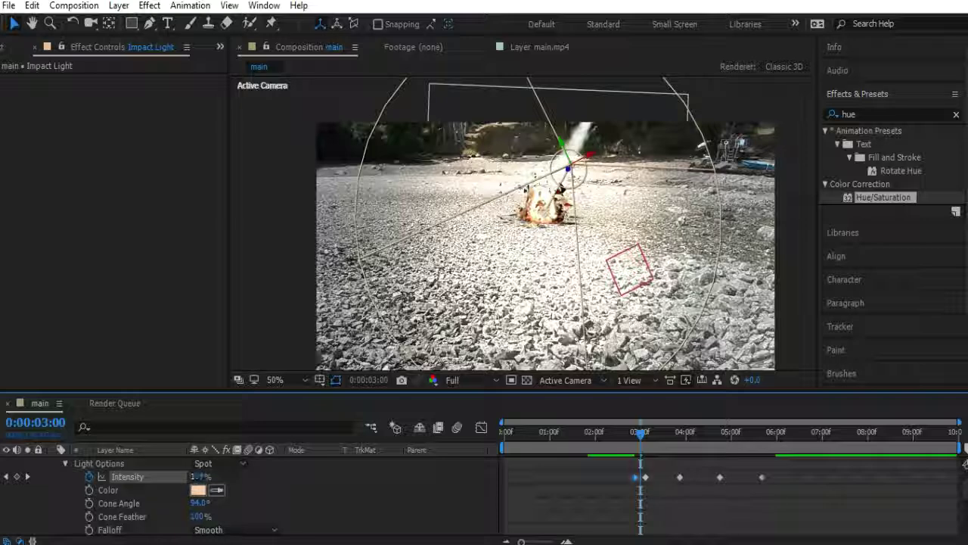
{"action": "left_click_drag", "start_coordinate": [196, 477], "coordinate": [146, 477]}
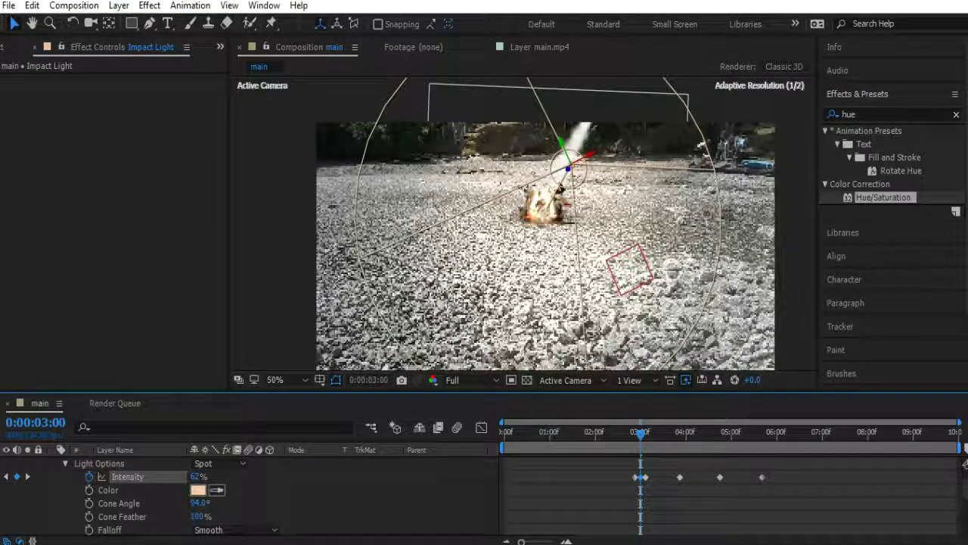
Scrub and play through the explosion to review the warm light's intensity changes, and collapse the Impact Light's properties
{"action": "scroll", "coordinate": [482, 495], "scroll_direction": "up", "scroll_amount": 1}
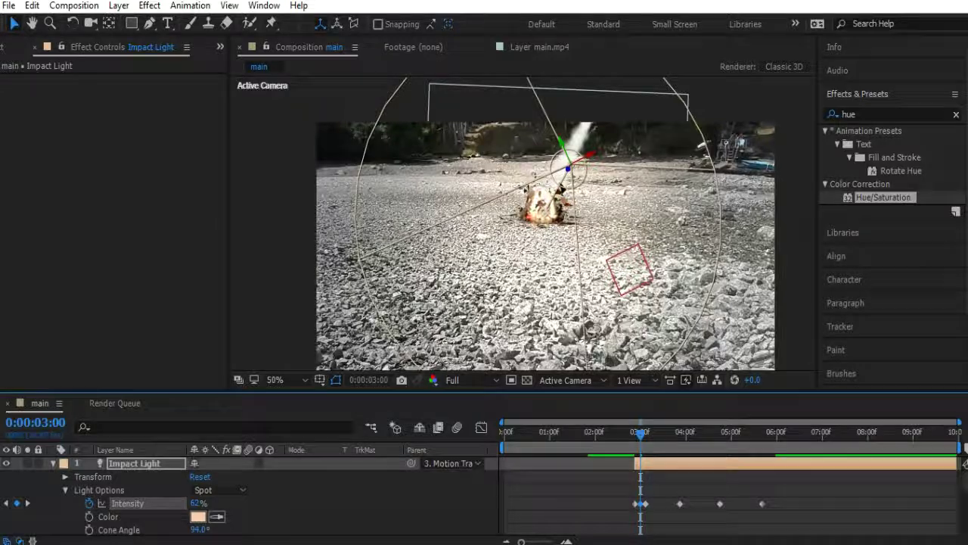
{"action": "left_click_drag", "start_coordinate": [627, 432], "coordinate": [652, 434]}
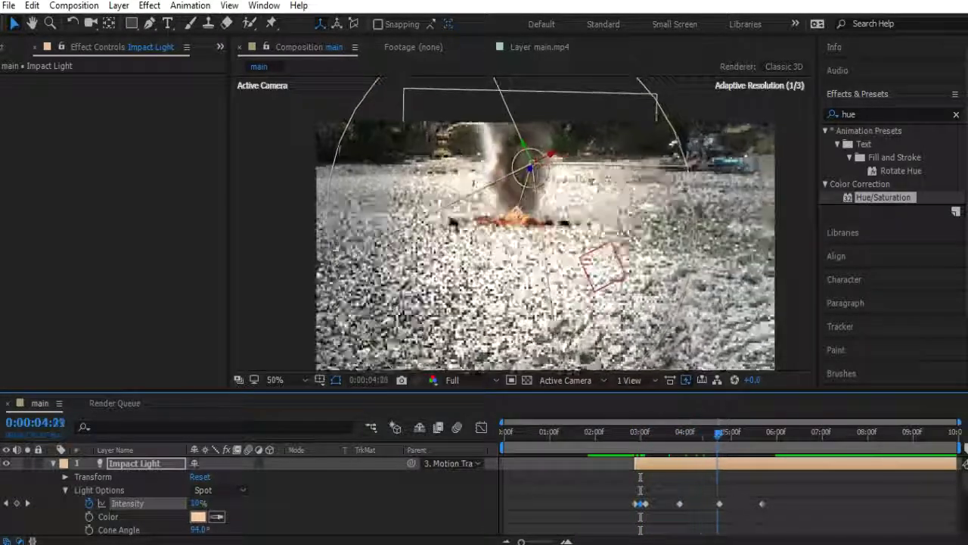
{"action": "left_click_drag", "start_coordinate": [724, 433], "coordinate": [613, 433]}
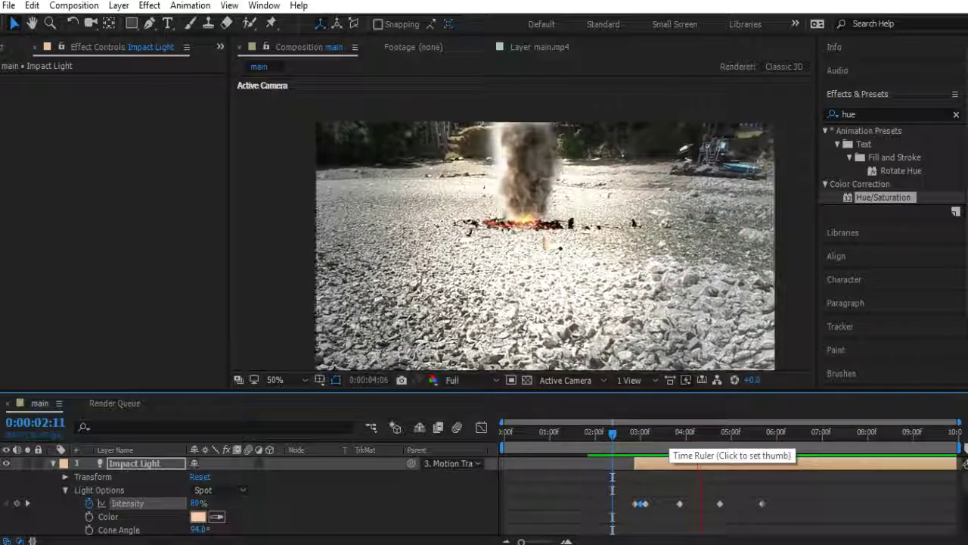
{"action": "left_click", "coordinate": [706, 435]}
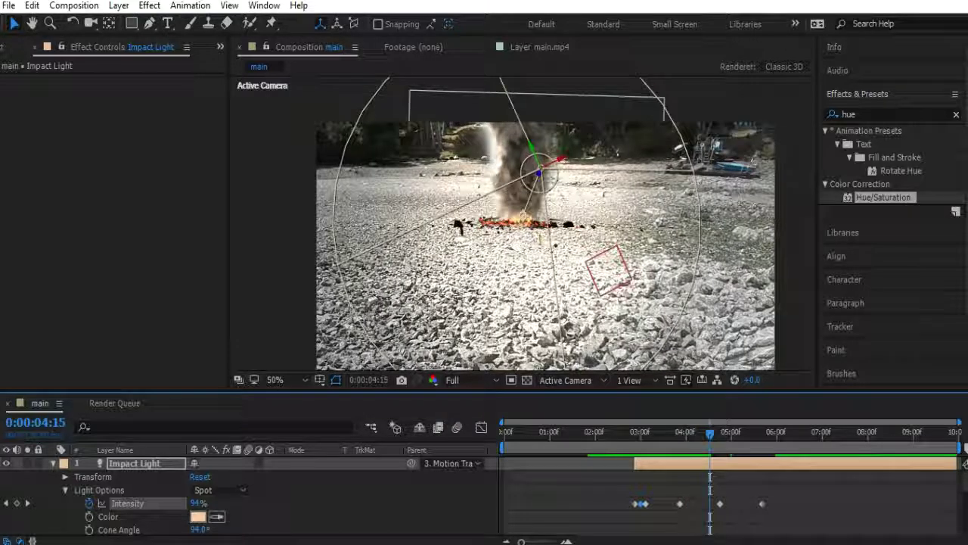
{"action": "left_click_drag", "start_coordinate": [709, 432], "coordinate": [655, 433]}
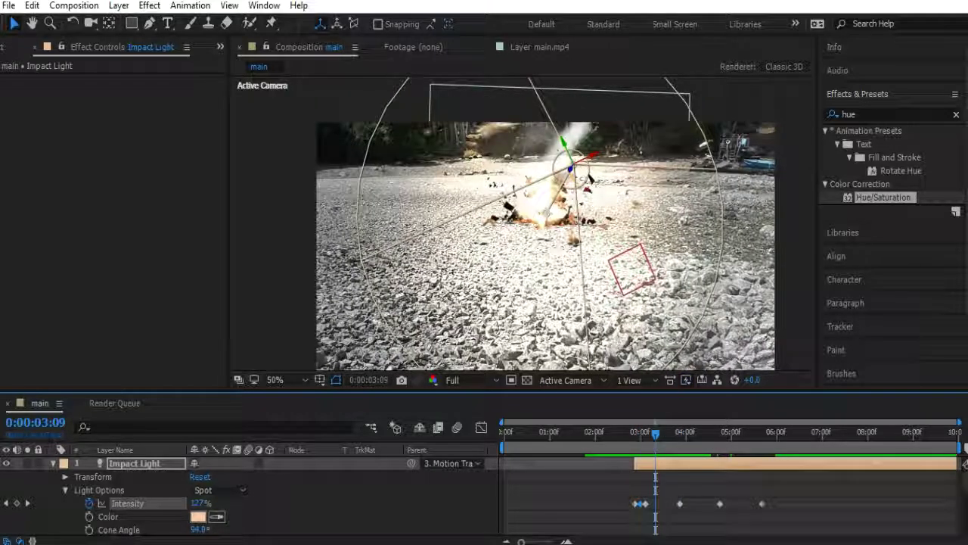
{"action": "left_click", "coordinate": [52, 463]}
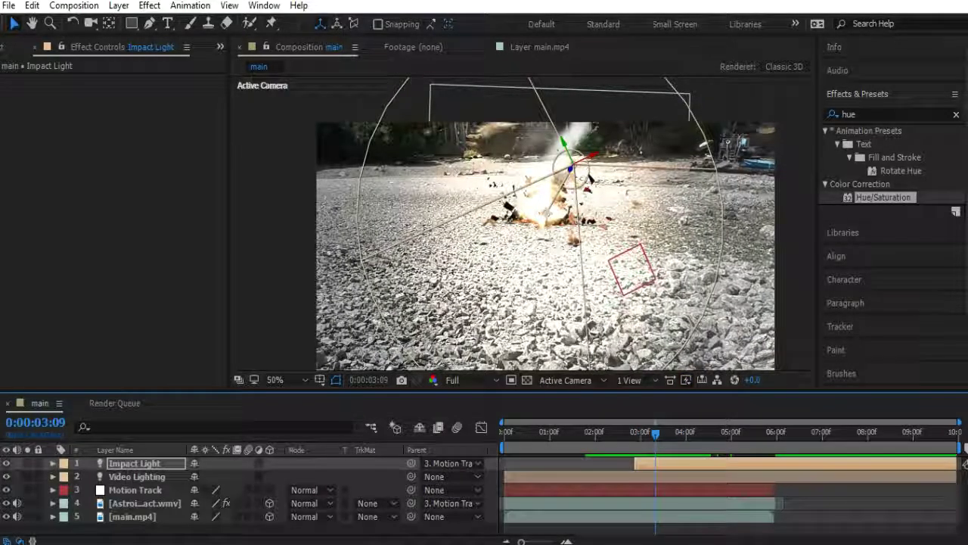